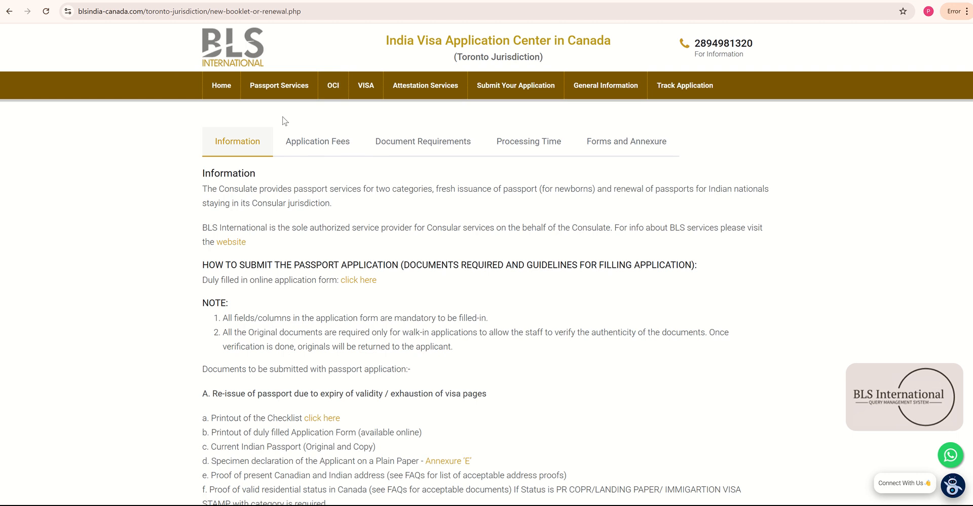
- Read through the renewal information, then show the Application Fees table in CAD$
mouse_move(282, 98)
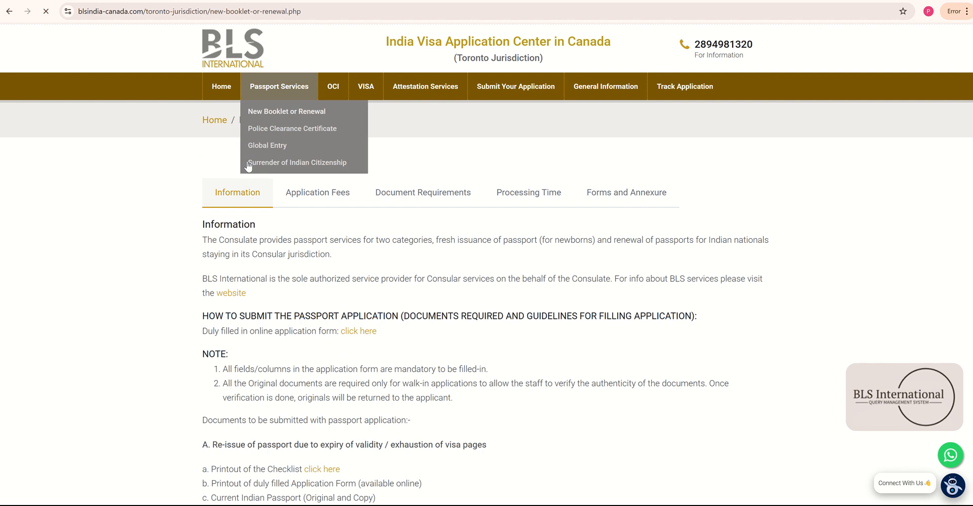
scroll(395, 306, "down", 3)
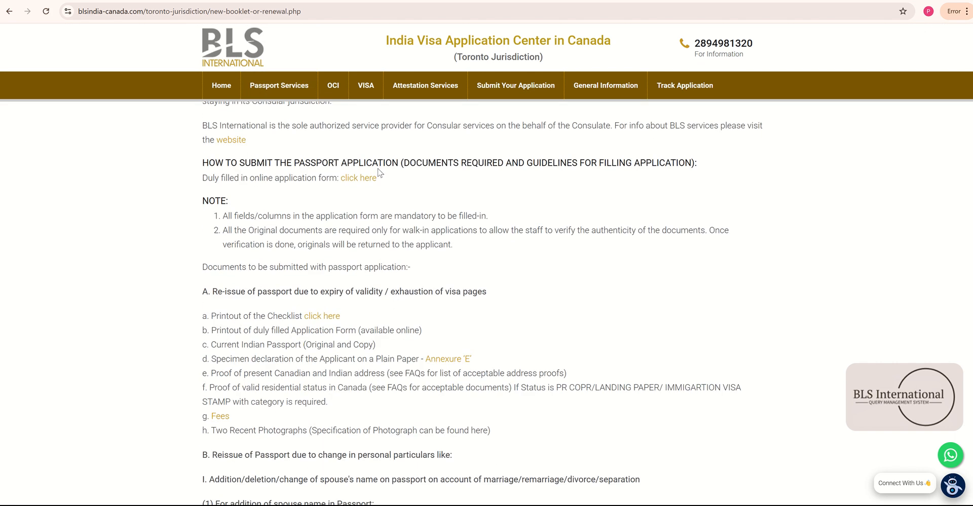
scroll(339, 194, "down", 1)
scroll(379, 272, "down", 1)
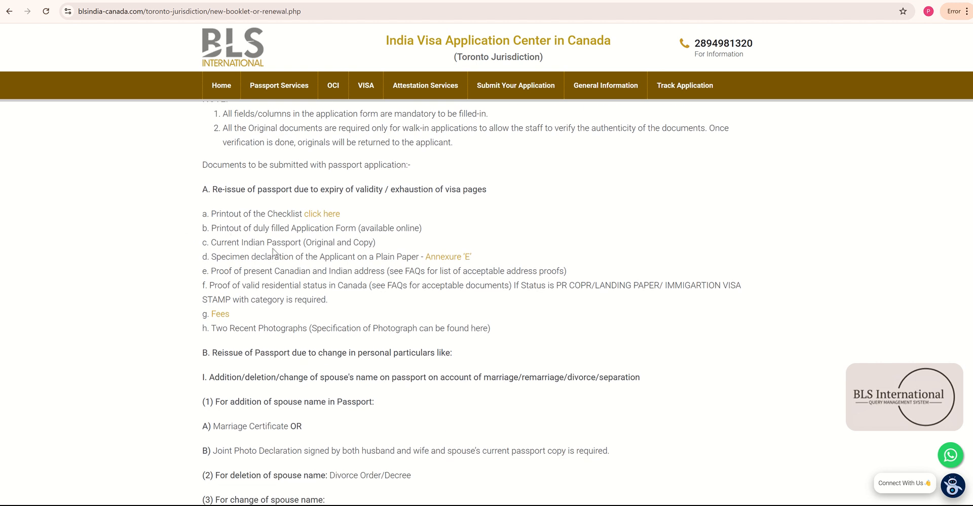
scroll(273, 252, "down", 4)
scroll(273, 248, "up", 1)
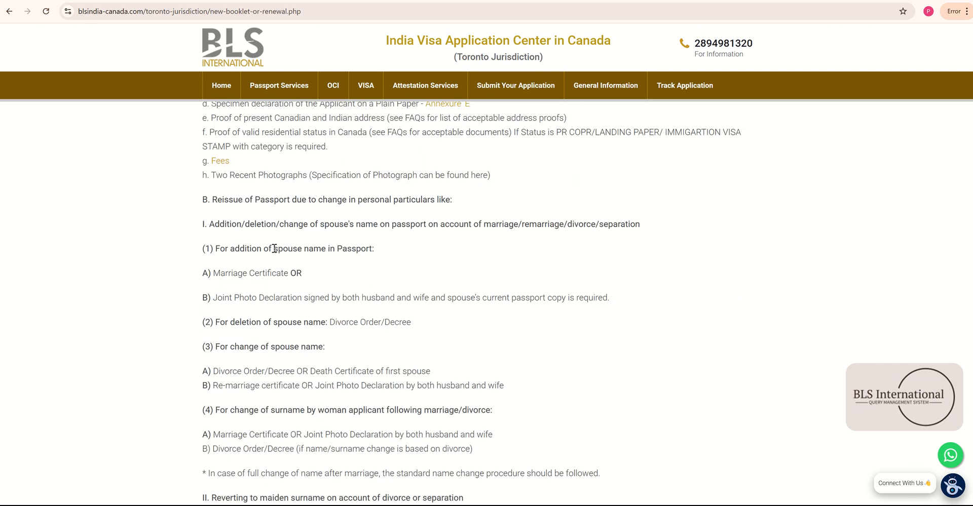
scroll(274, 246, "down", 9)
scroll(278, 250, "up", 6)
scroll(284, 252, "up", 10)
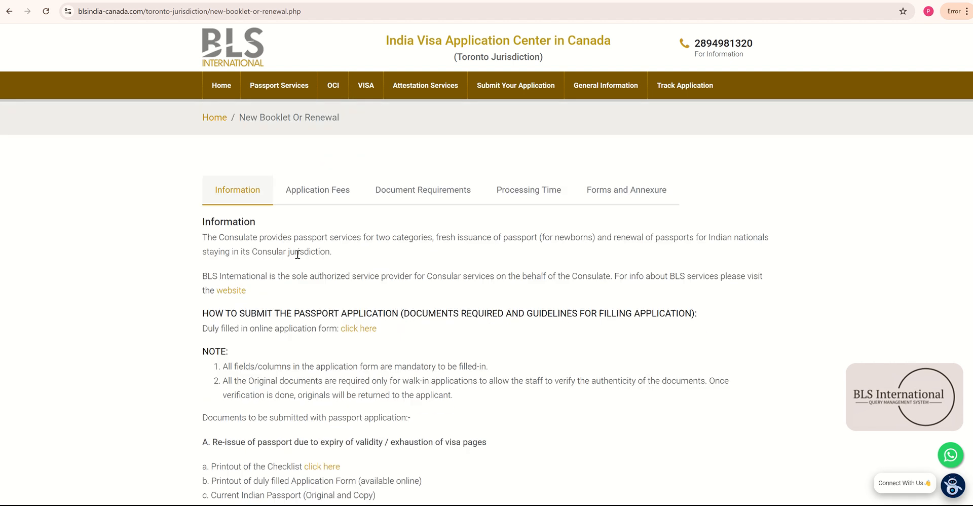
left_click(332, 195)
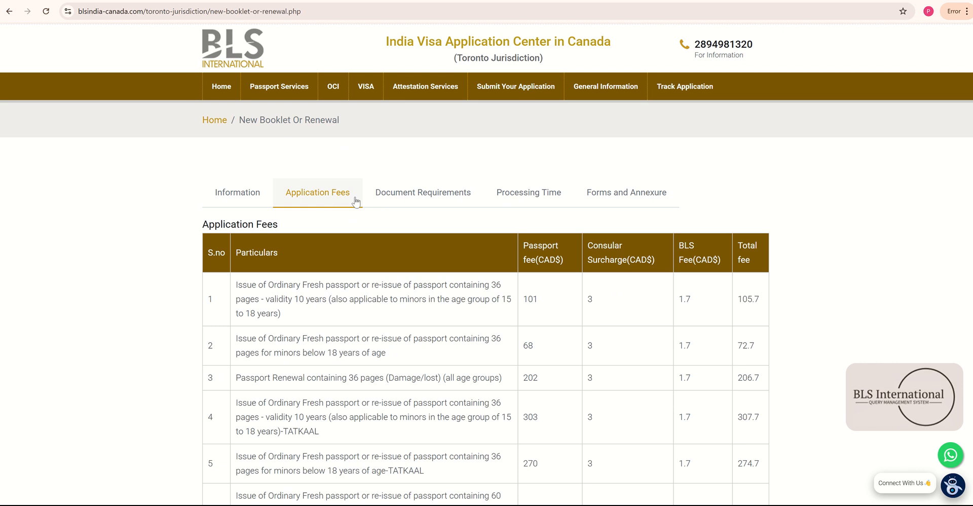
- Review the passport fee table, highlighting the 307.7 total fee in row 4
scroll(608, 381, "down", 2)
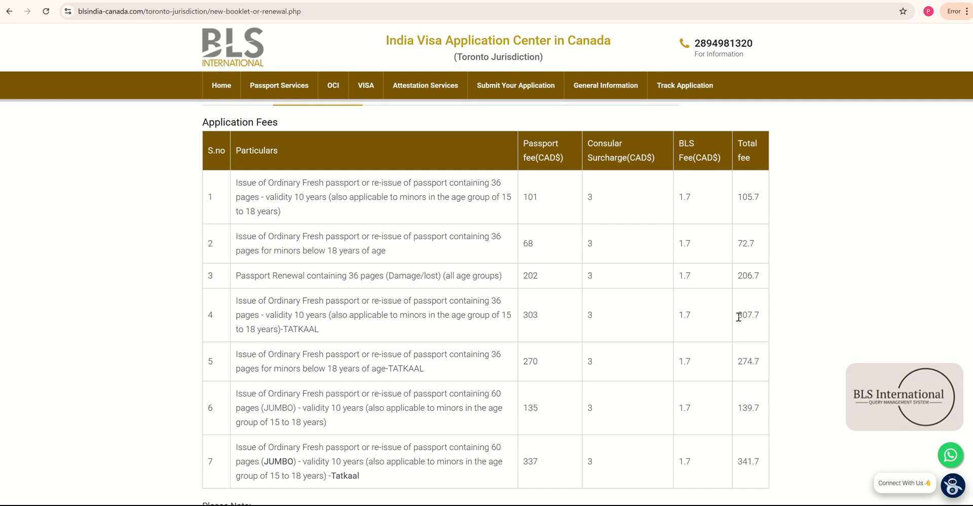
left_click_drag(738, 315, 759, 313)
left_click(757, 313)
scroll(502, 253, "down", 2)
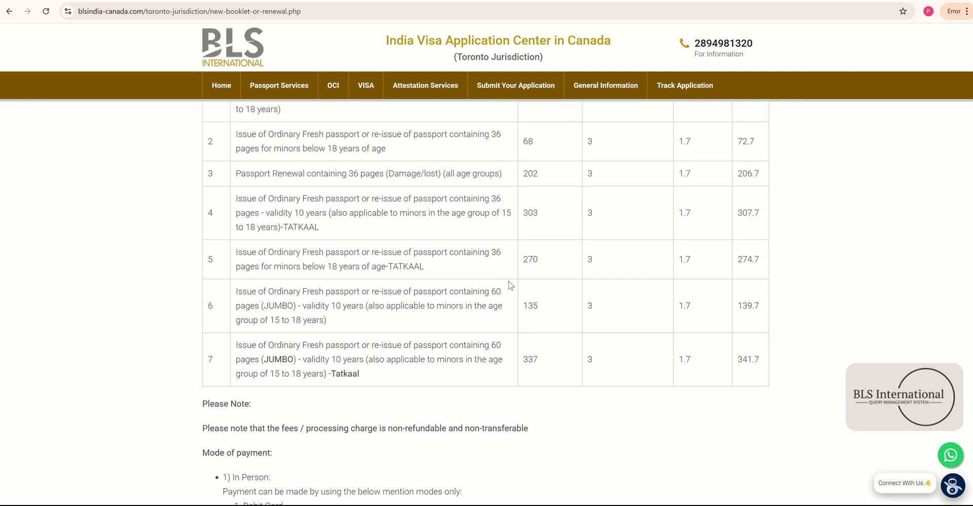
scroll(588, 304, "up", 3)
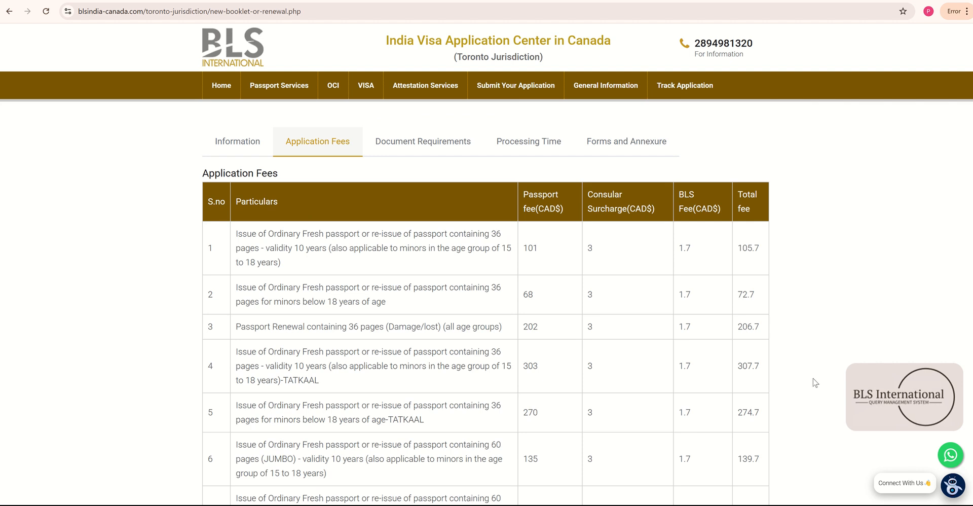
scroll(444, 279, "down", 4)
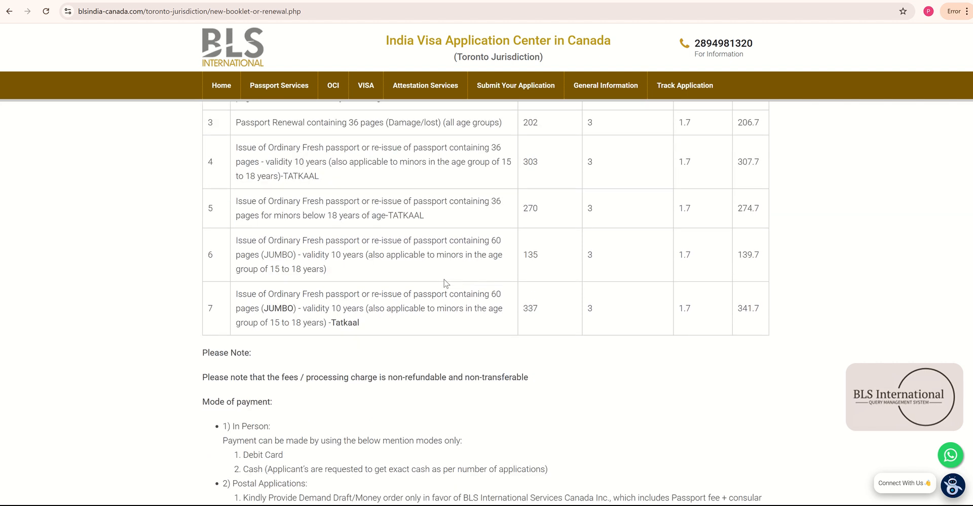
scroll(446, 282, "down", 2)
- Review the payment modes, marking the in-person option and payee BLS International Services Canada Inc
left_click_drag(195, 301, 286, 308)
left_click_drag(223, 325, 229, 326)
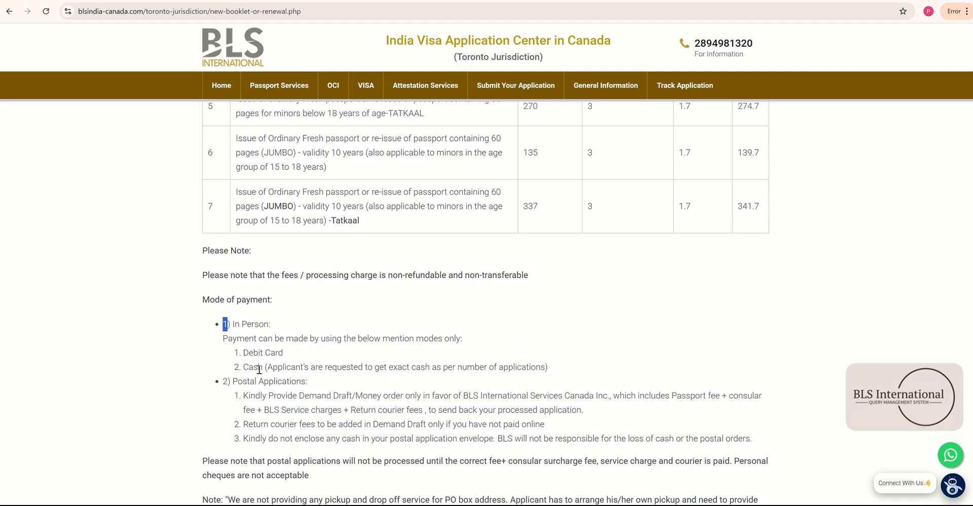
left_click_drag(264, 369, 244, 358)
left_click(244, 357)
scroll(295, 371, "down", 1)
scroll(295, 372, "down", 1)
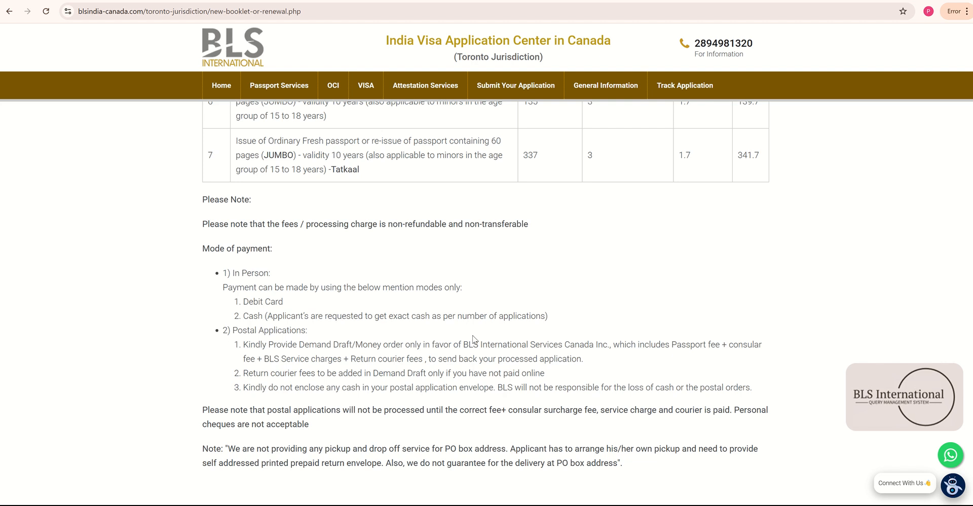
left_click_drag(463, 347, 613, 344)
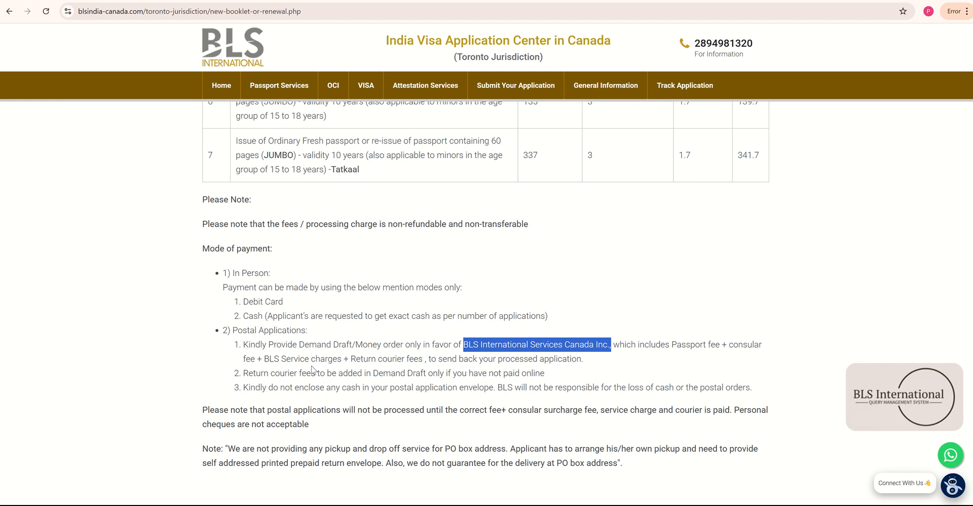
- Select and read the first postal applications instruction
scroll(511, 319, "up", 2)
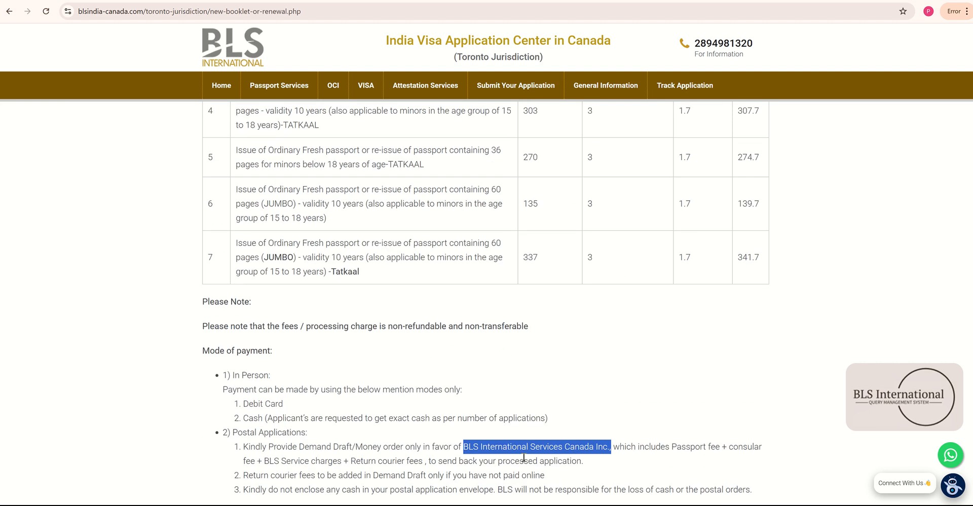
double_click(352, 462)
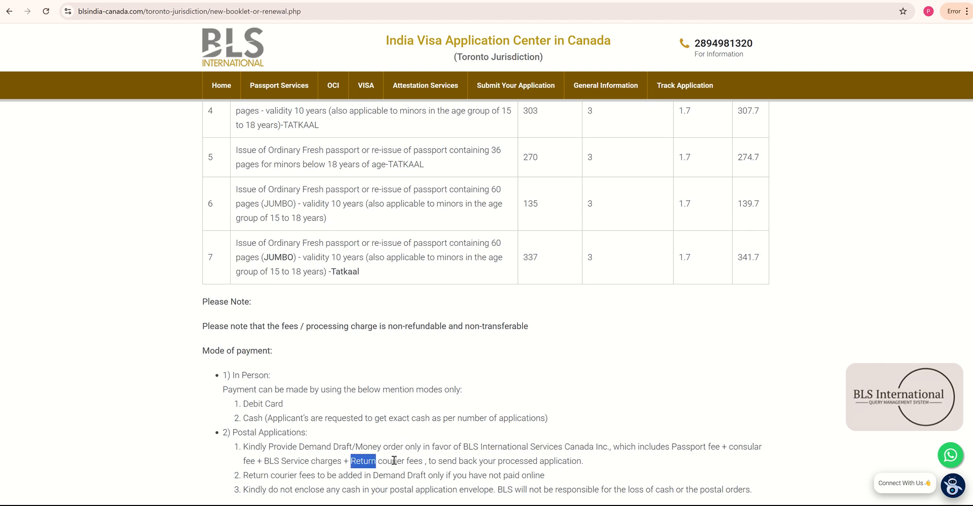
triple_click(425, 461)
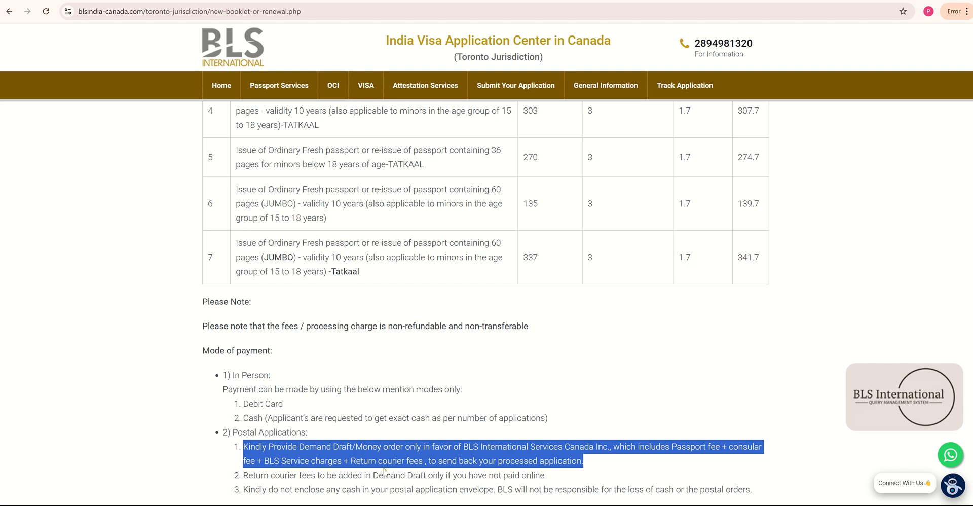
scroll(422, 462, "up", 2)
scroll(422, 461, "down", 4)
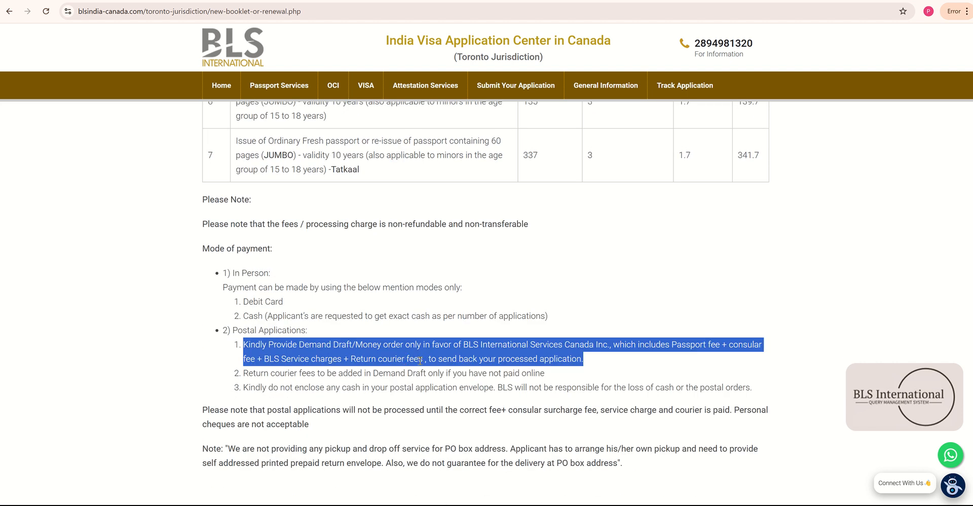
left_click(407, 376)
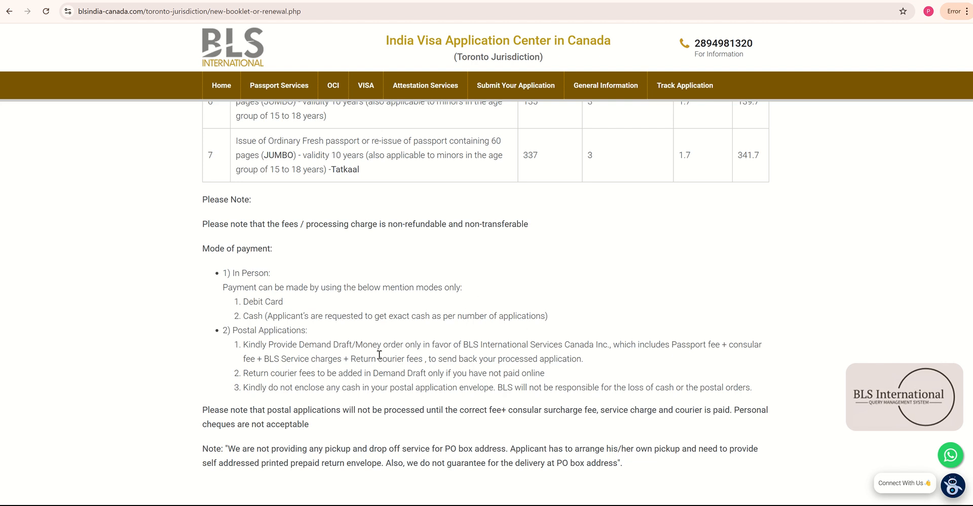
- Show the Document Requirements for renewal and open the Toronto checklist PDF
scroll(379, 355, "up", 2)
scroll(390, 400, "up", 6)
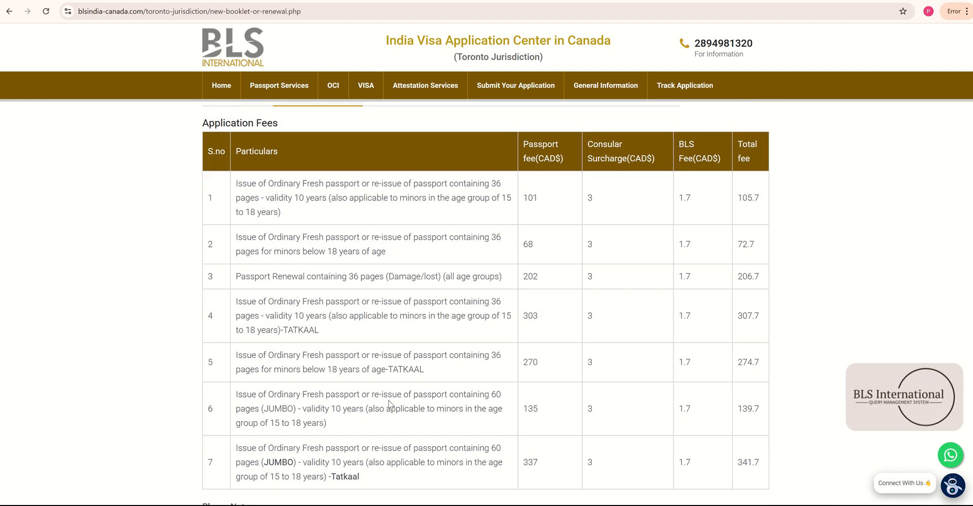
left_click(400, 199)
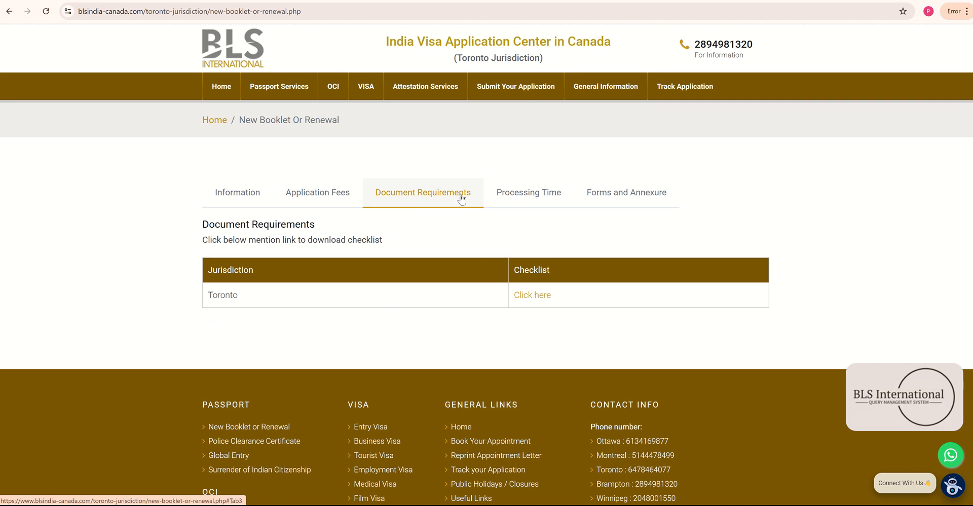
left_click(533, 295)
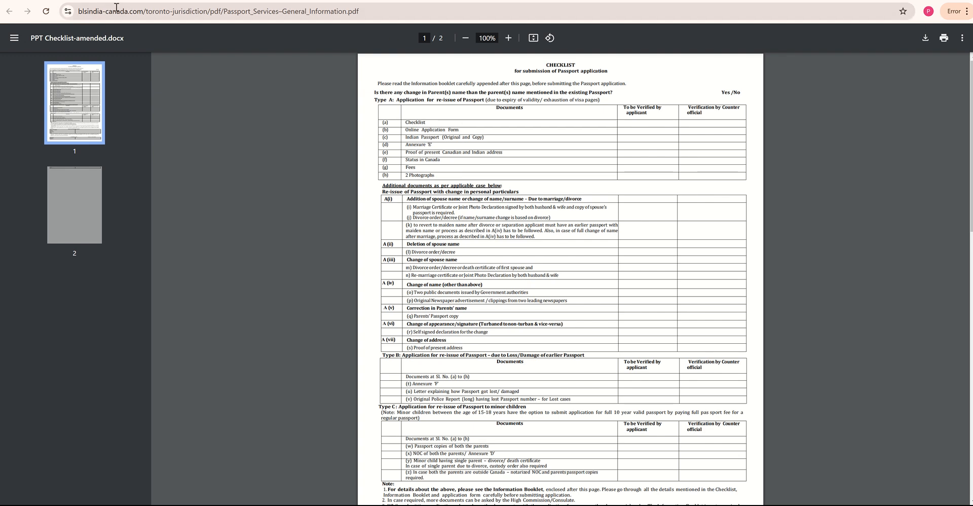
- Back on the renewal page, view Processing Time and Forms and Annexure, then follow the online application link
left_click(481, 1)
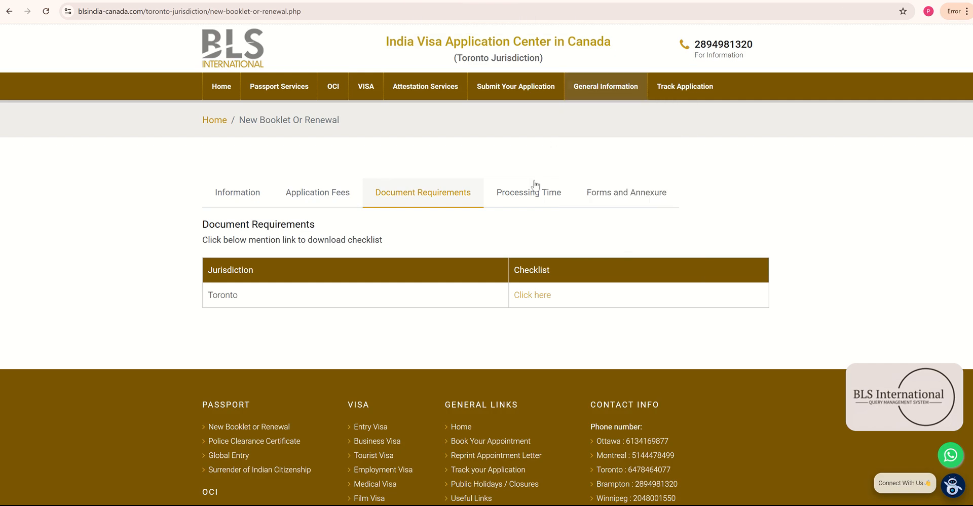
left_click(522, 205)
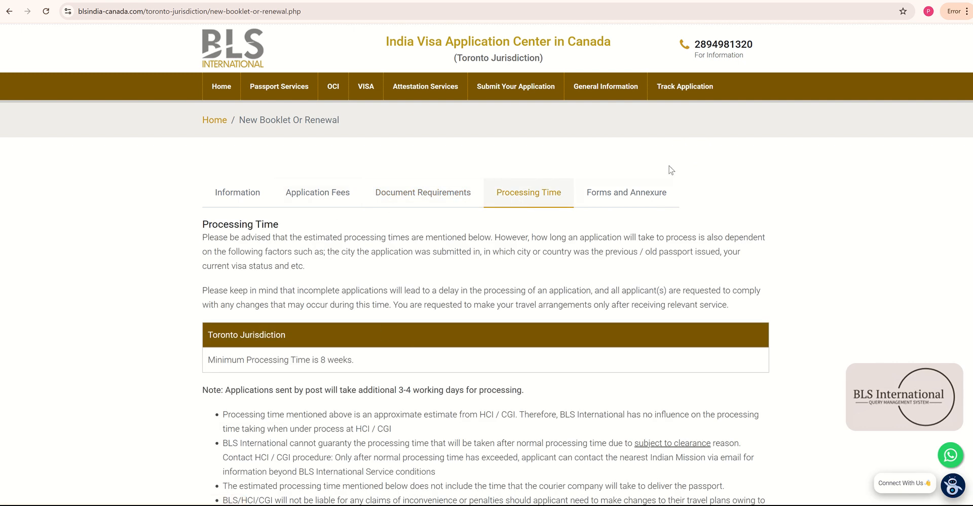
left_click(638, 202)
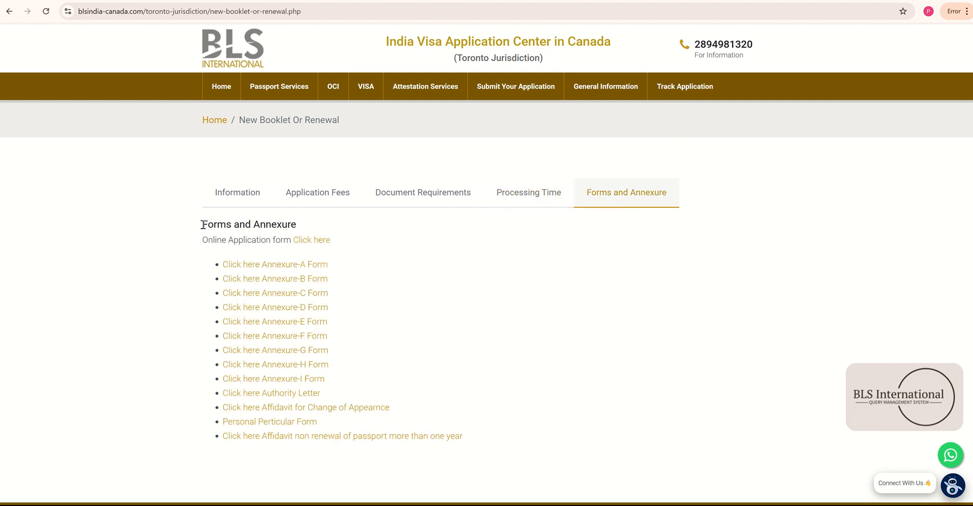
left_click_drag(203, 225, 241, 234)
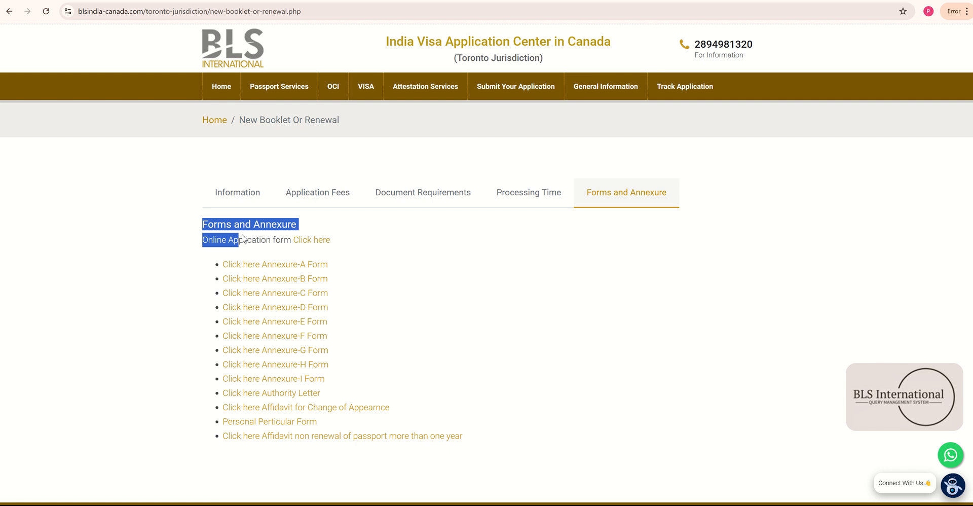
left_click(245, 238)
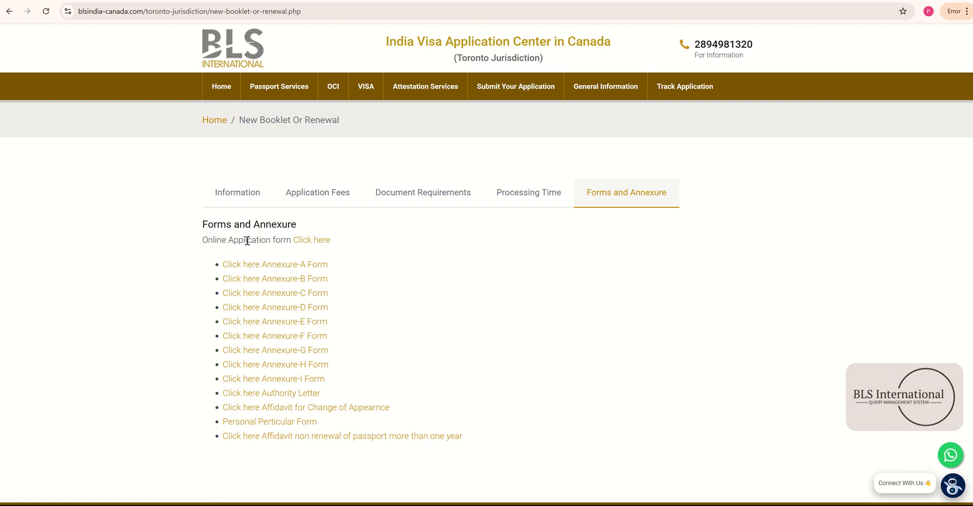
left_click(314, 242)
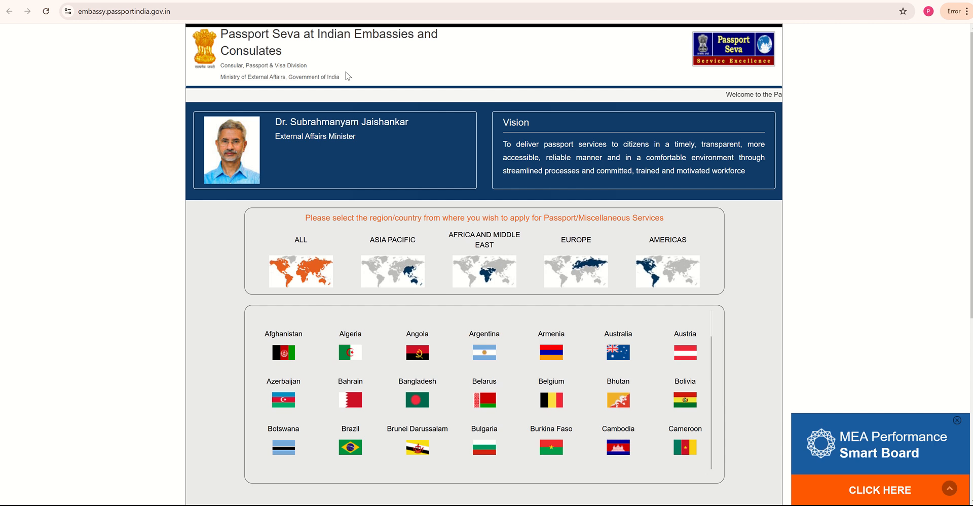
- Pick Canada from the country grid and bring up the new-user registration form
scroll(482, 365, "down", 3)
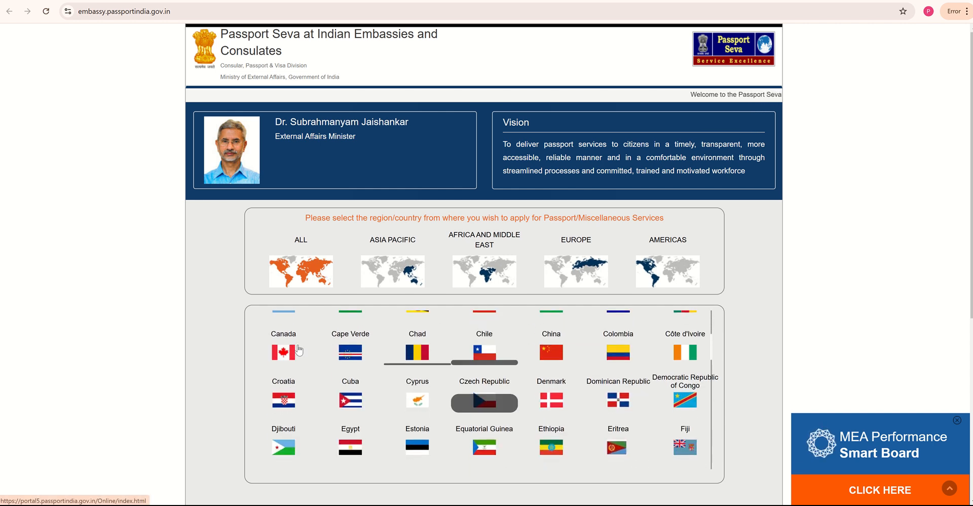
scroll(325, 365, "up", 3)
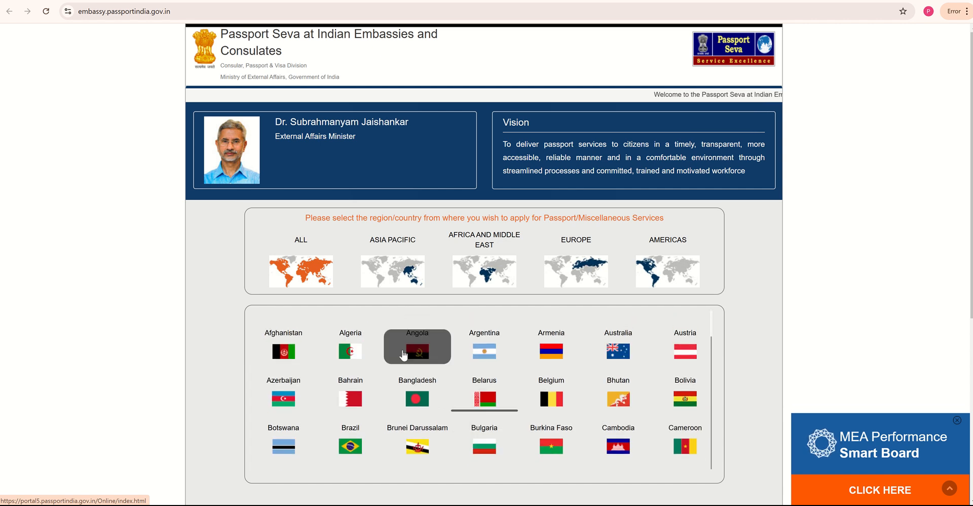
scroll(355, 383, "down", 2)
scroll(355, 384, "down", 1)
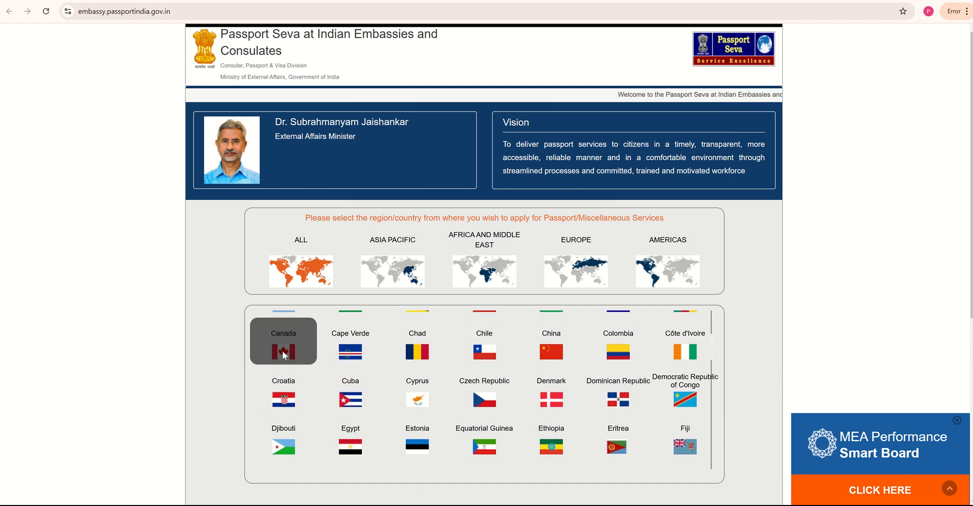
left_click(282, 348)
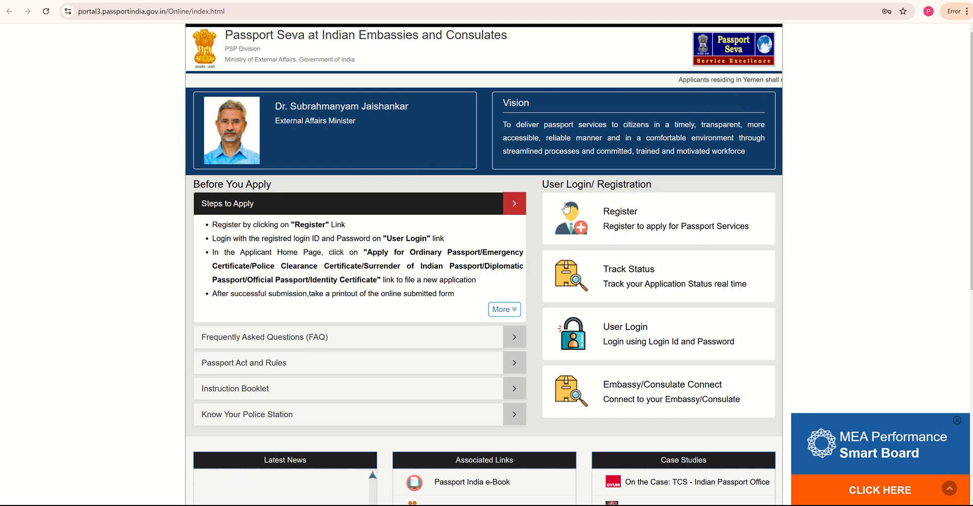
left_click(647, 225)
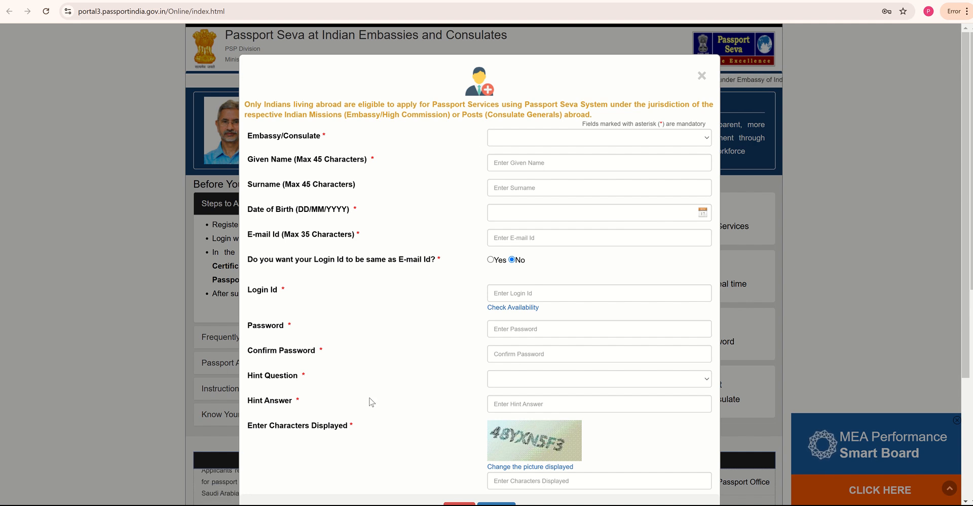
- Scroll through the registration form, close it, and bring up the User Login dialog
scroll(390, 407, "down", 2)
scroll(411, 411, "up", 2)
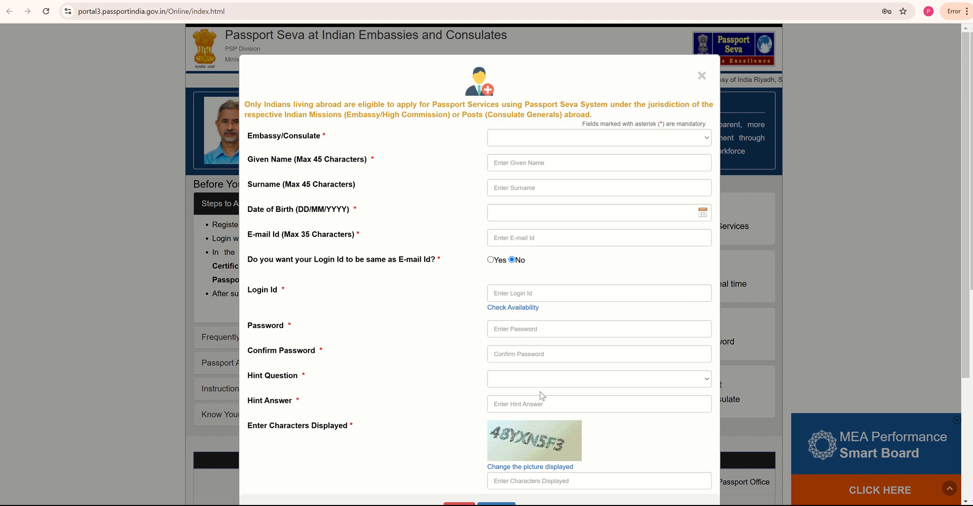
scroll(539, 397, "down", 3)
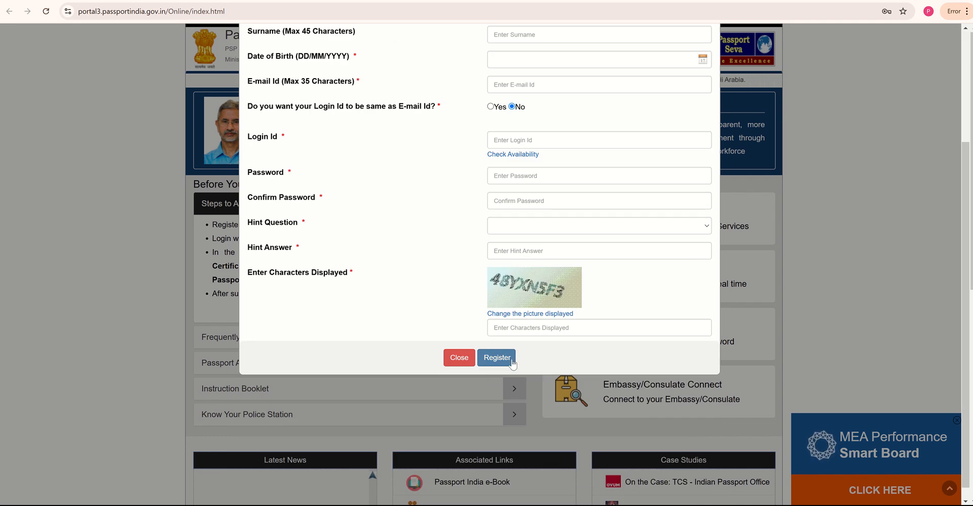
scroll(509, 328, "up", 3)
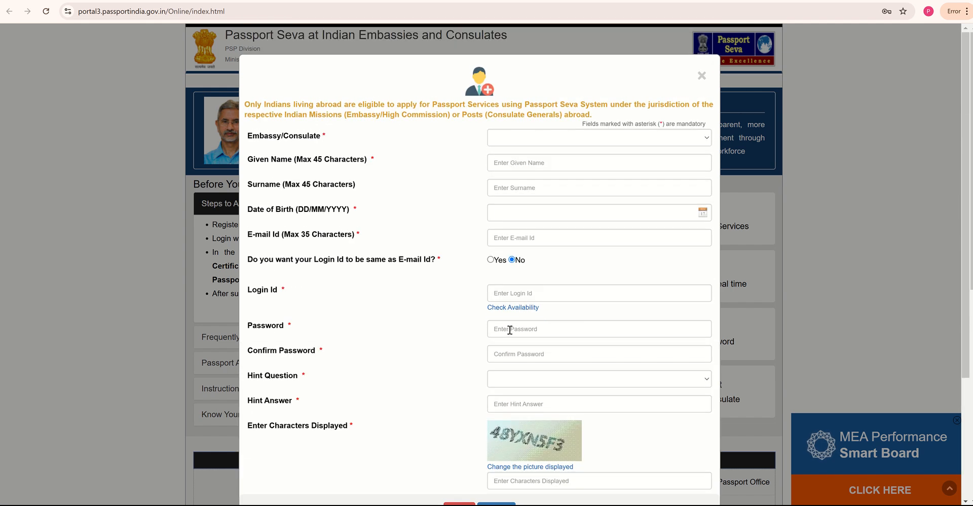
left_click(701, 76)
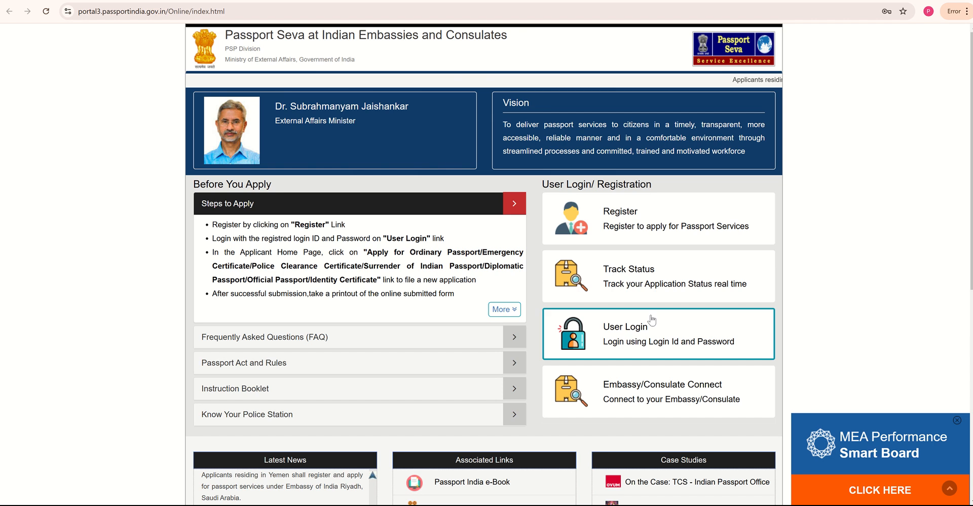
left_click(631, 350)
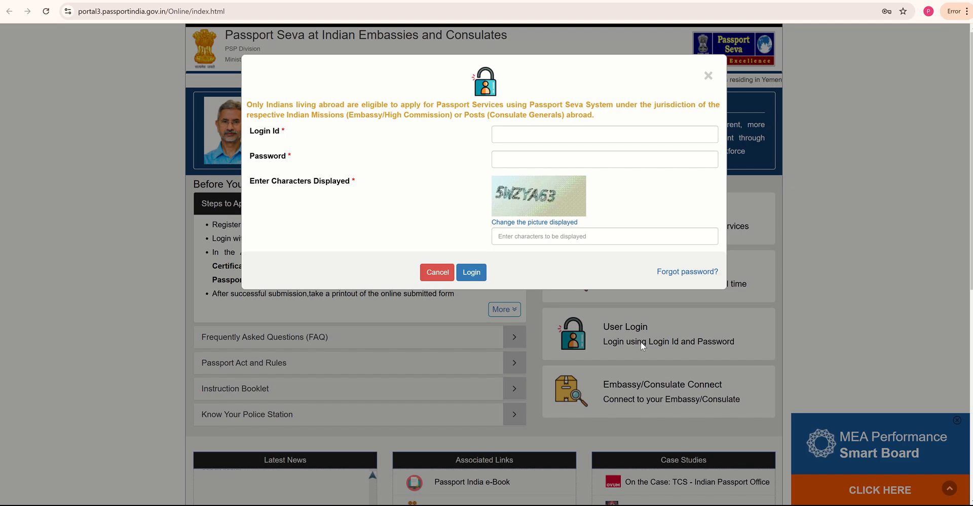
- Log in with the saved login ID and password plus the captcha, then return to the checklist PDF
left_click(558, 135)
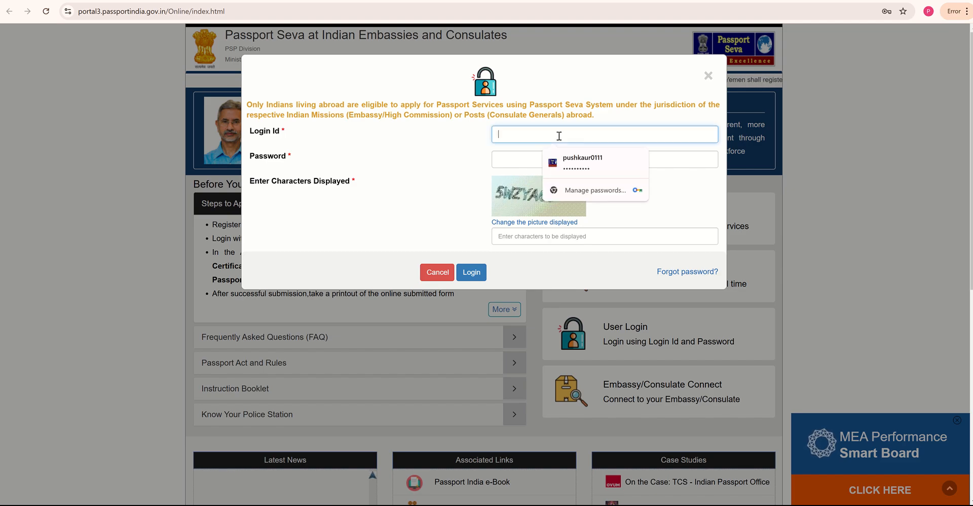
left_click(562, 168)
left_click(522, 242)
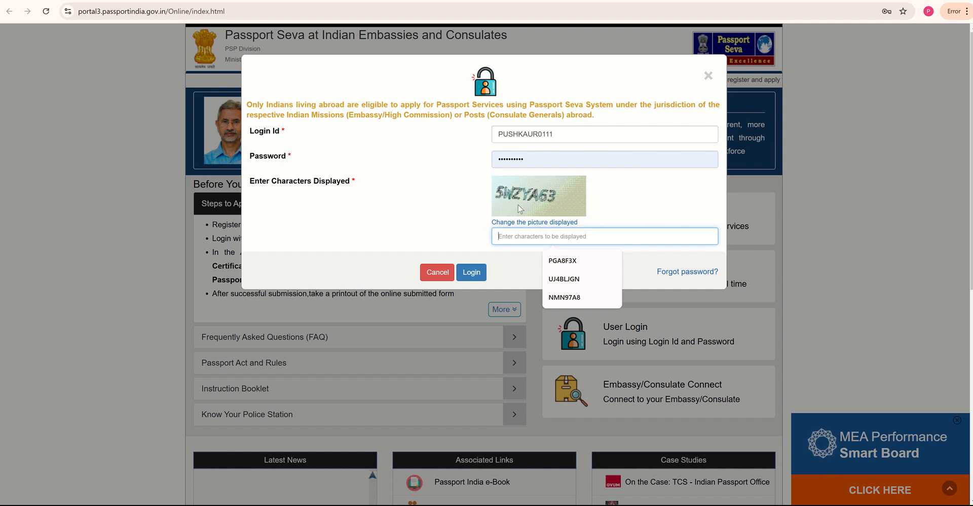
type("5WZYA63")
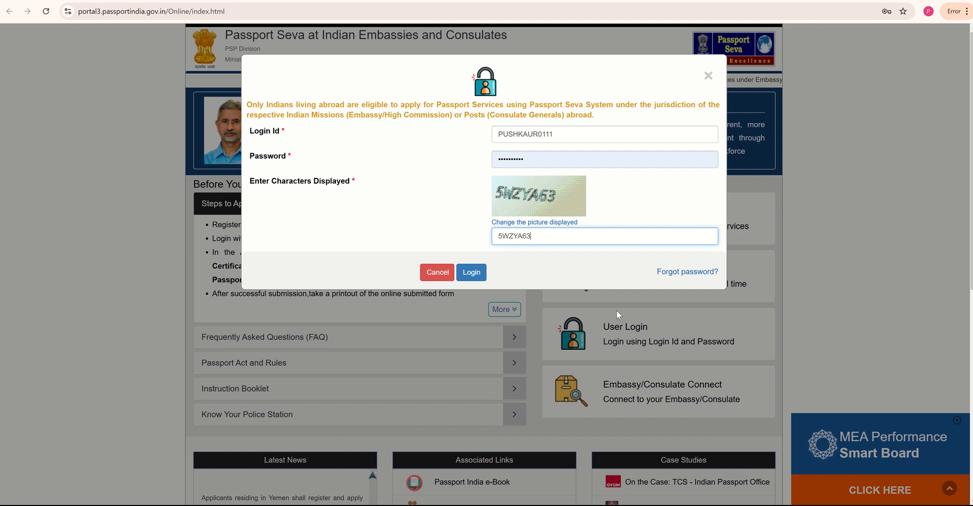
left_click(480, 274)
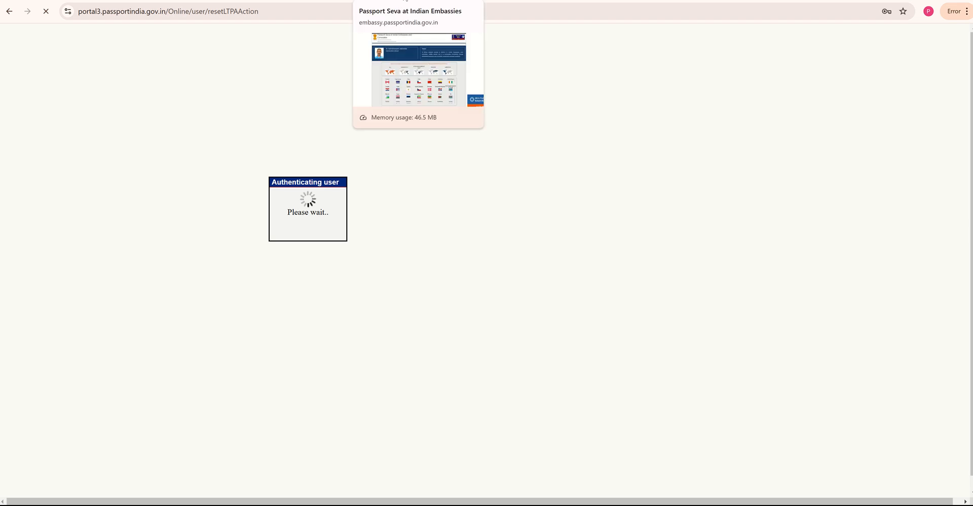
left_click(406, 1)
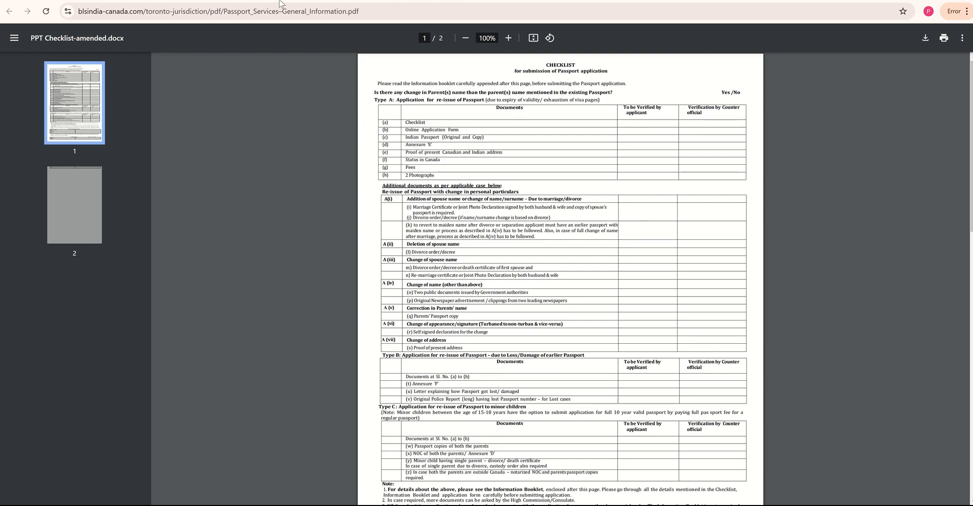
- Go back from the checklist PDF to Passport Seva's Applicant Home
left_click(367, 1)
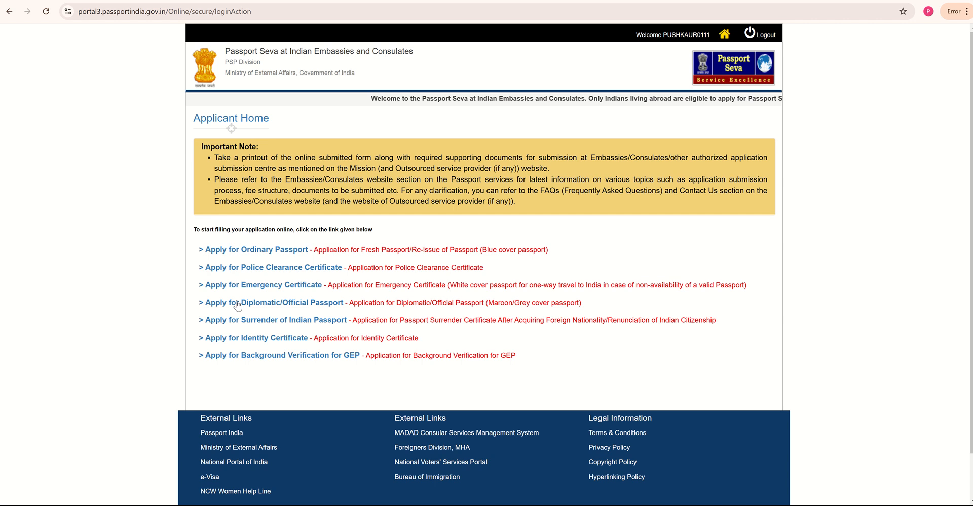
- Start an ordinary passport Re-issue: validity expired within 3 years, no particulars change, Normal, 36 Pages
left_click(216, 251)
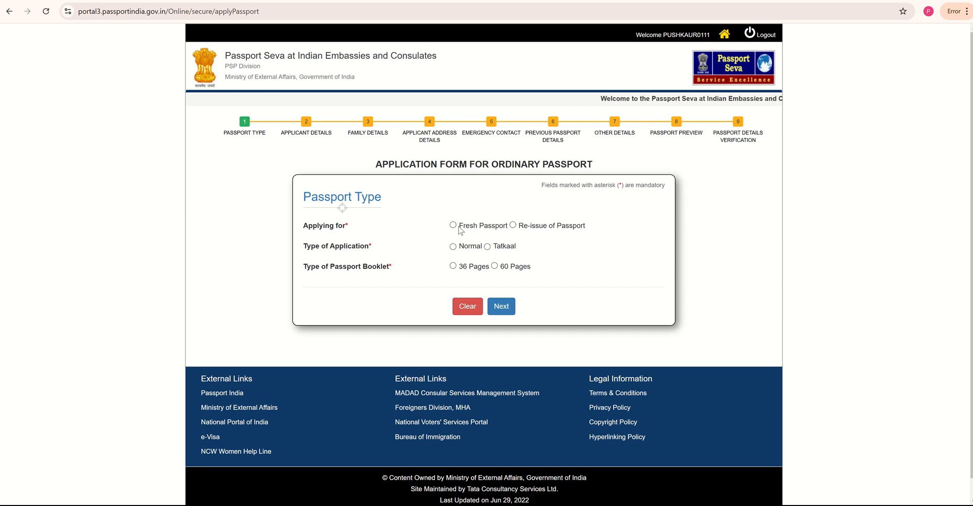
left_click(513, 226)
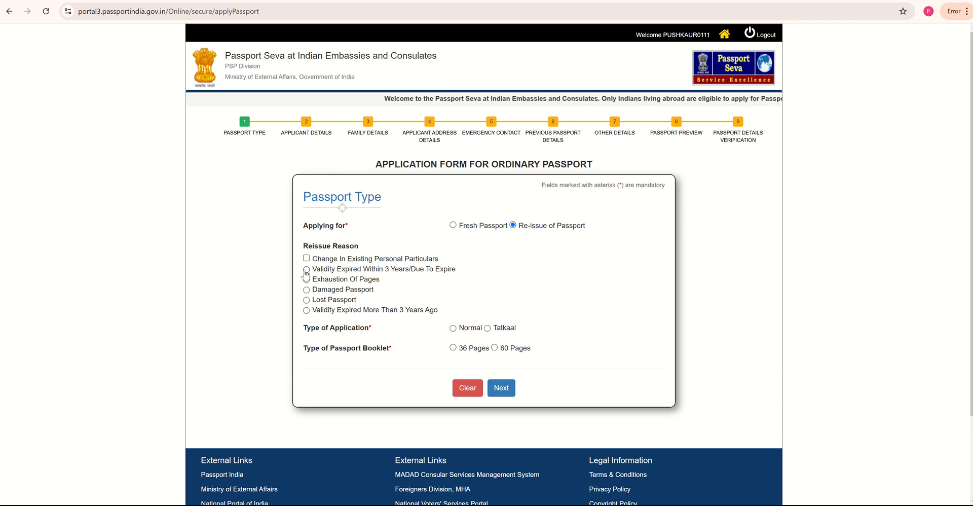
left_click_drag(314, 269, 459, 276)
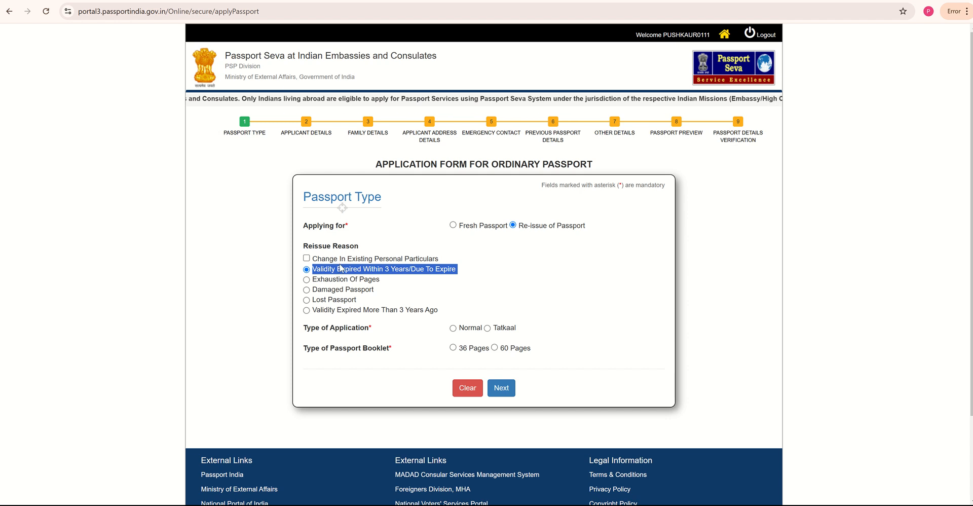
left_click(307, 259)
left_click(307, 259)
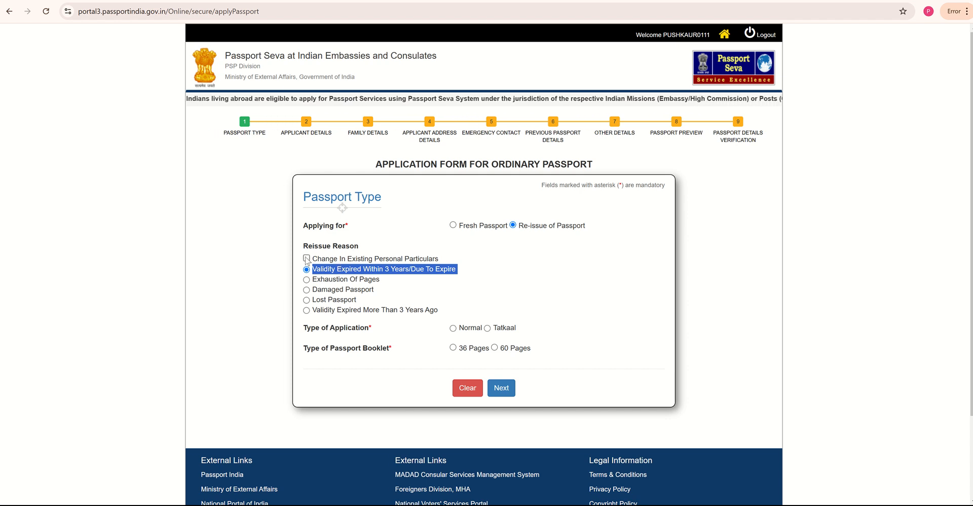
left_click(306, 258)
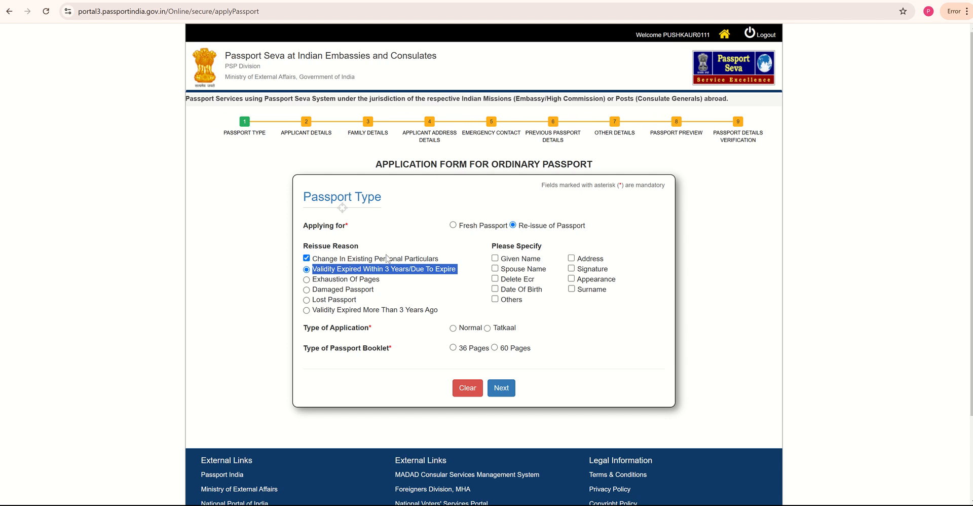
left_click(306, 259)
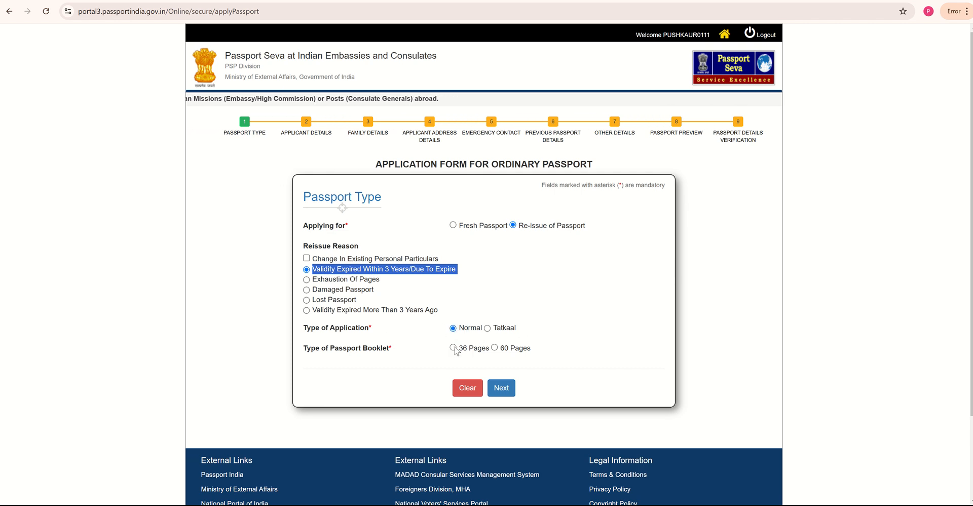
left_click(453, 348)
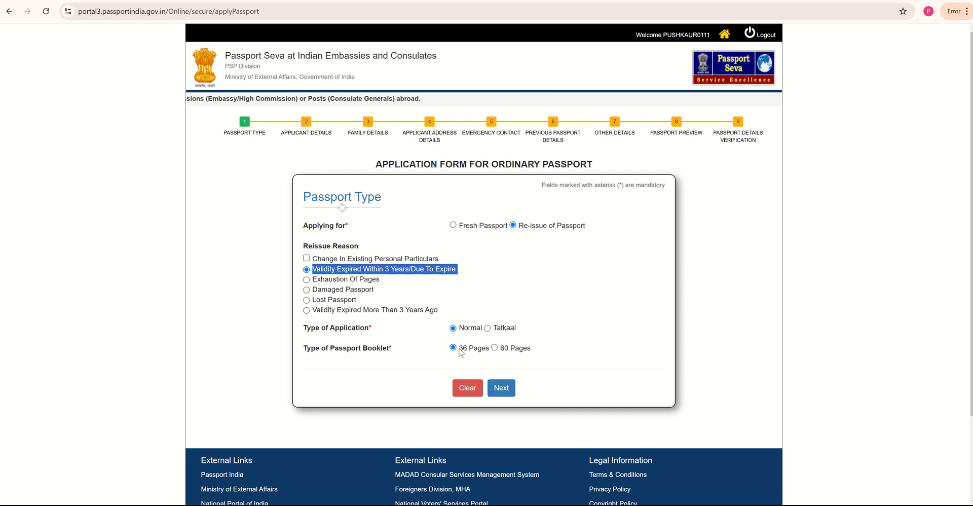
left_click(508, 390)
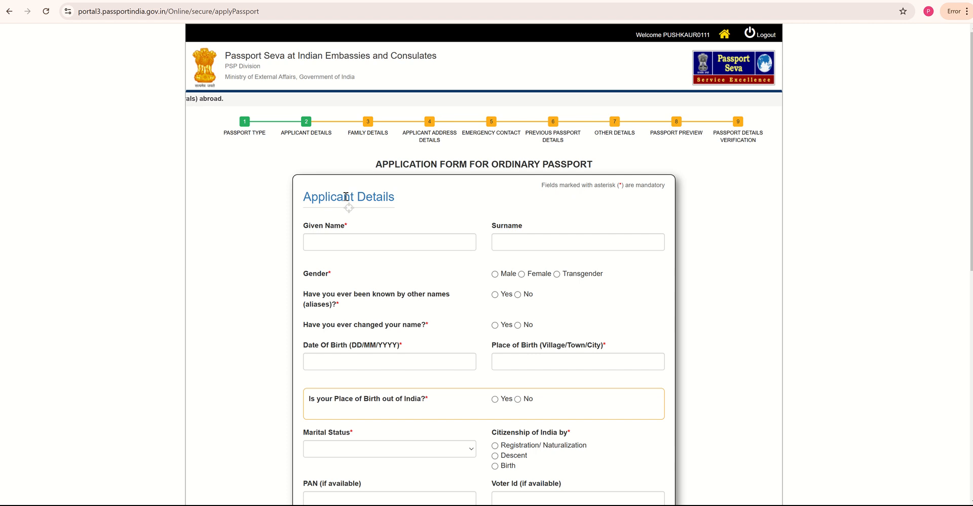
- Fill given name and surname from saved suggestions, gender Female, and No for name change
scroll(433, 208, "down", 1)
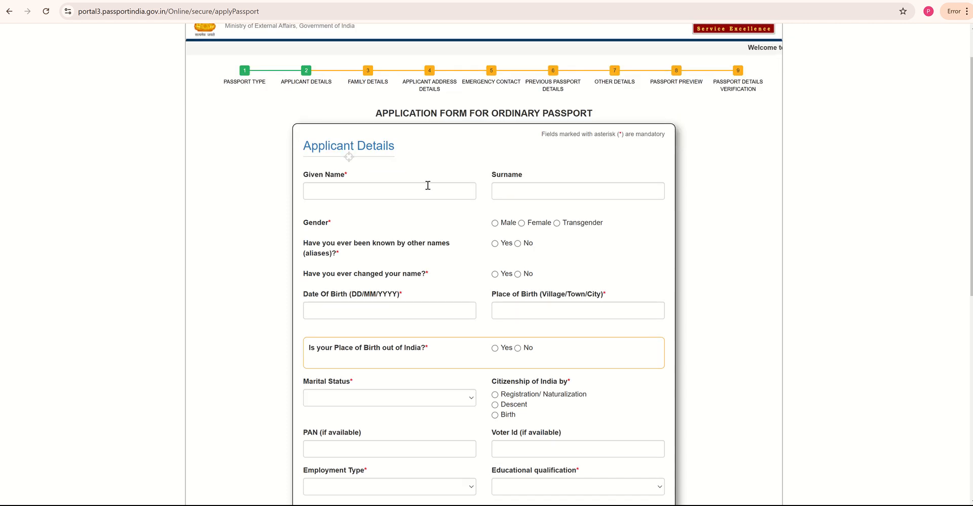
left_click(428, 186)
left_click(407, 219)
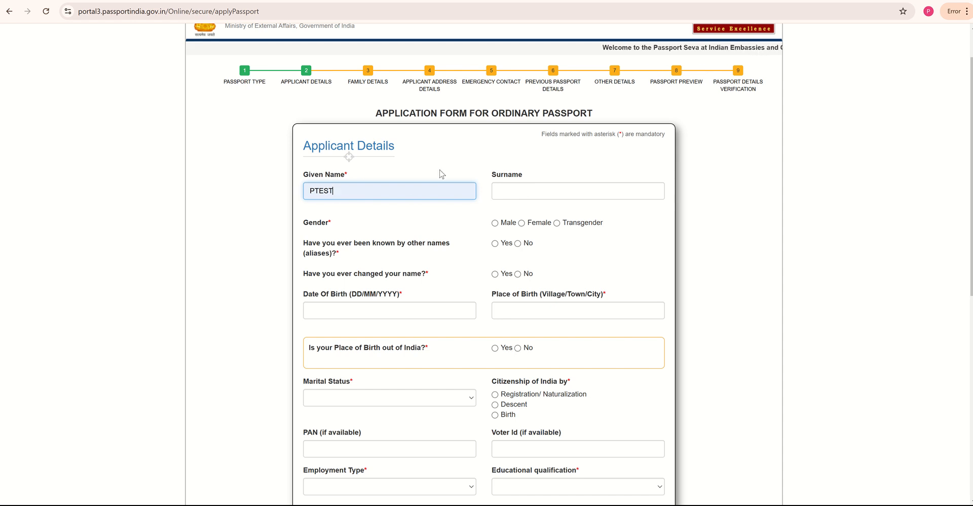
left_click(513, 192)
left_click(606, 218)
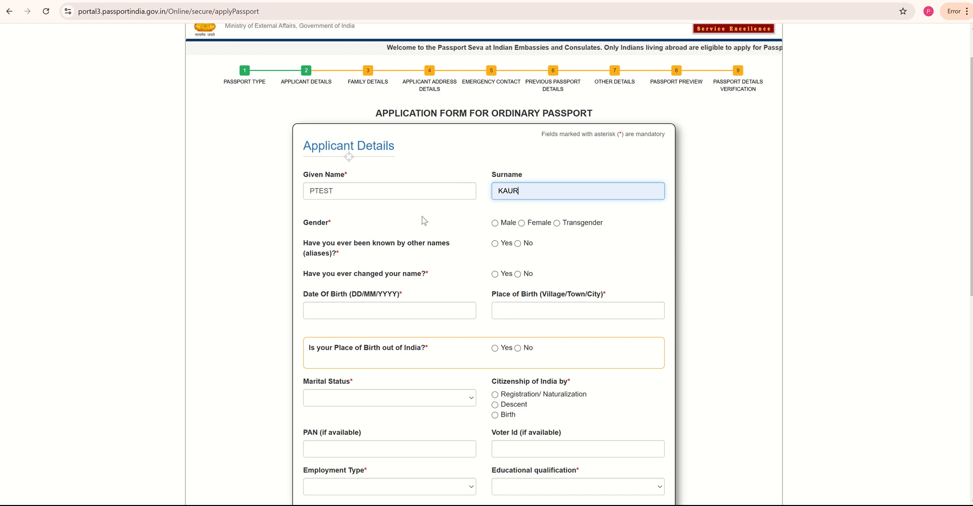
left_click(521, 226)
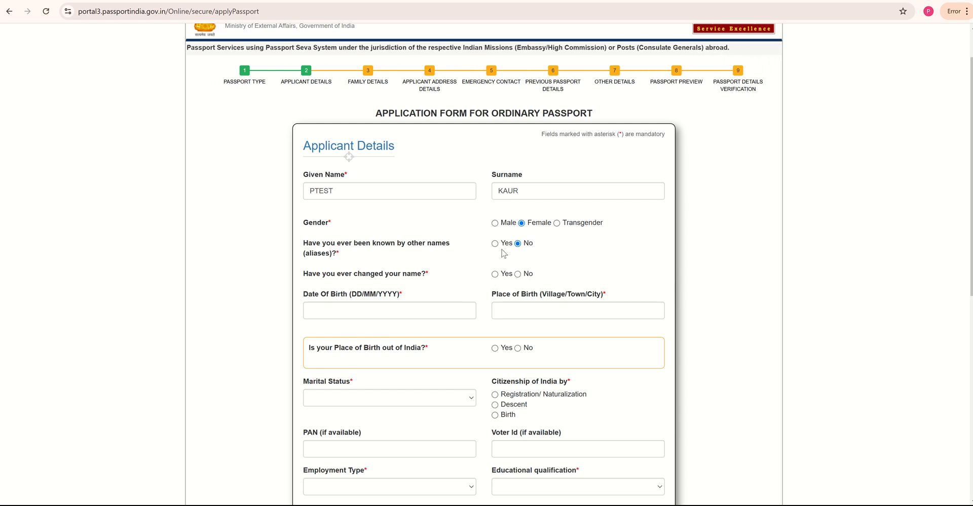
left_click(495, 274)
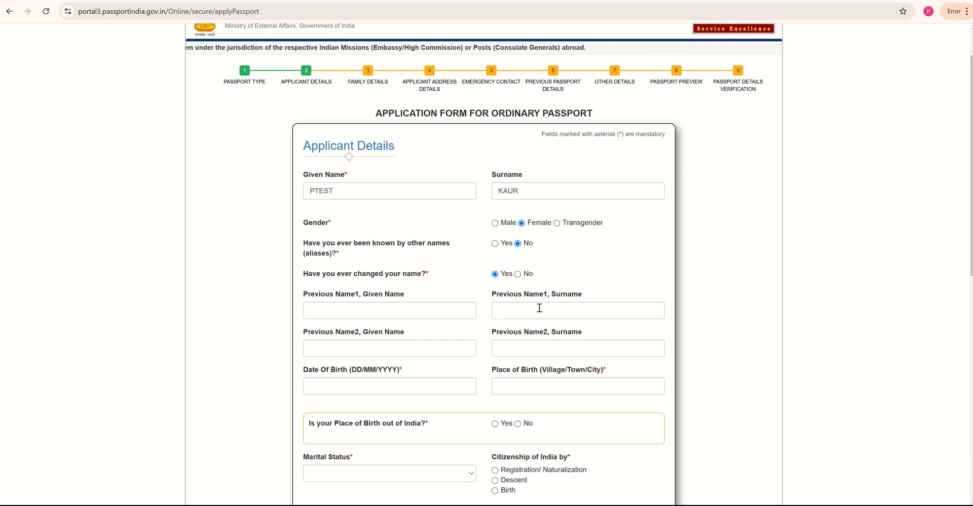
left_click(518, 274)
left_click(374, 308)
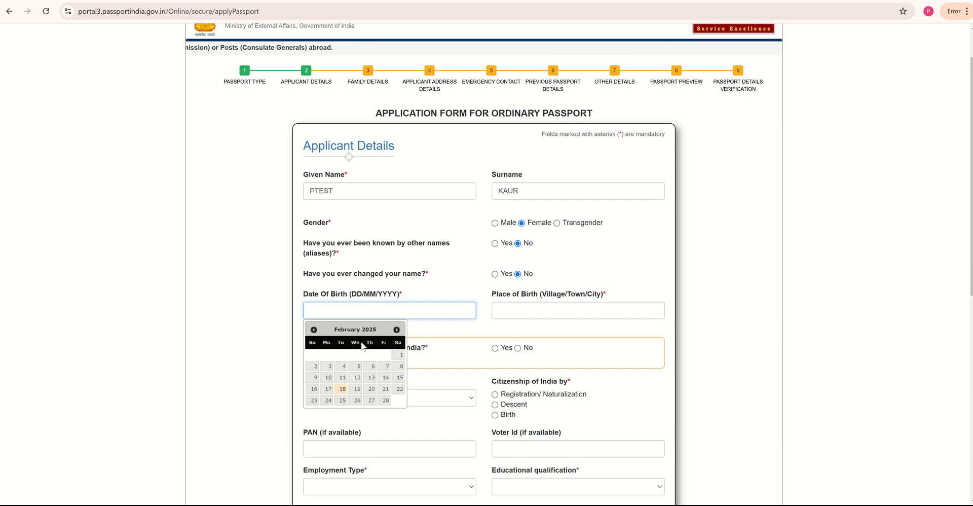
left_click(328, 366)
left_click(341, 310)
left_click_drag(339, 310, 342, 310)
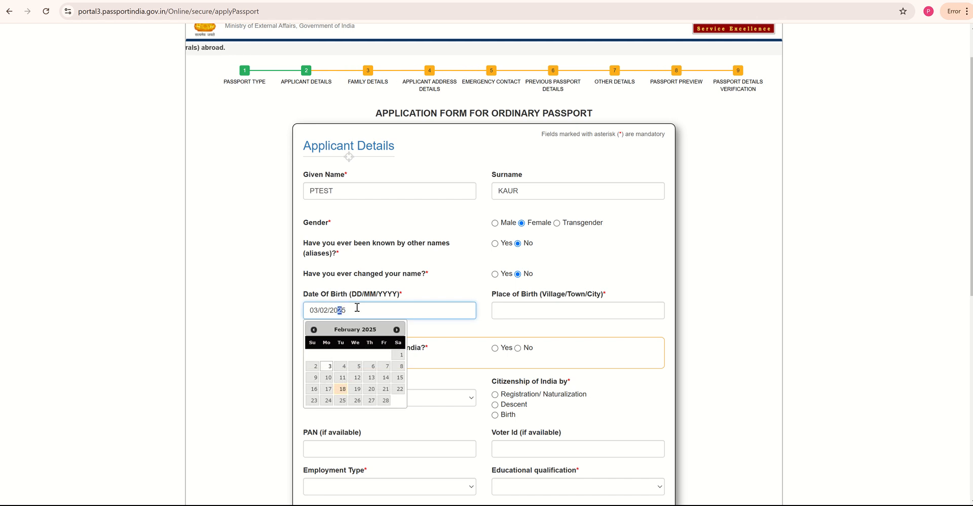
type("00")
scroll(383, 304, "up", 1)
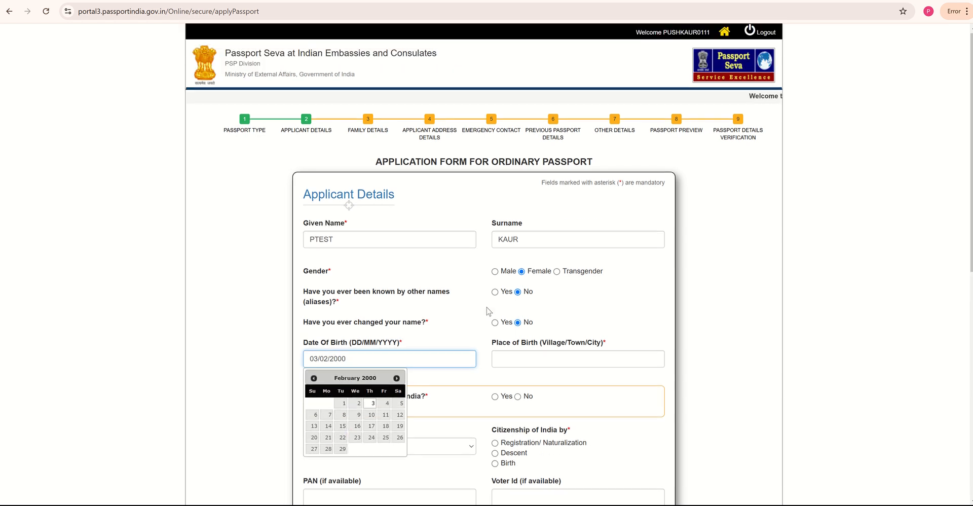
left_click(526, 365)
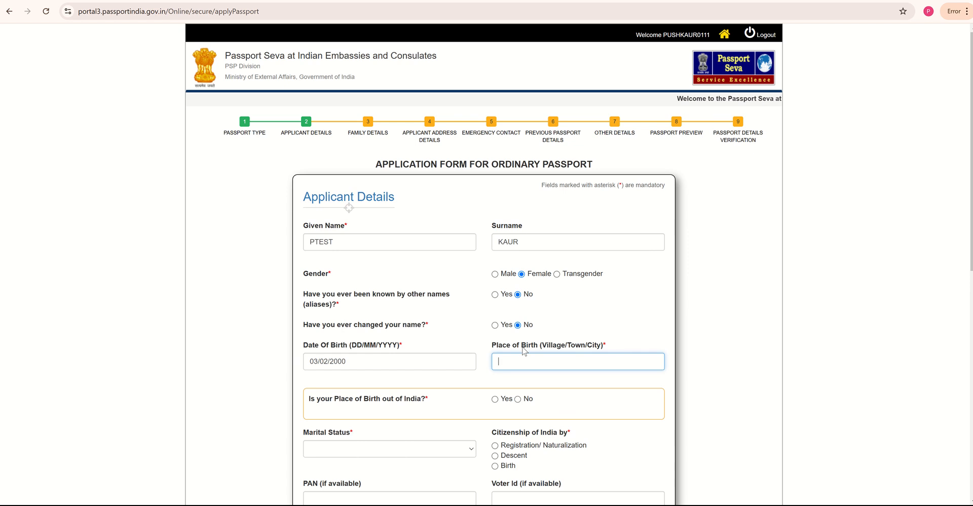
type("DELHI")
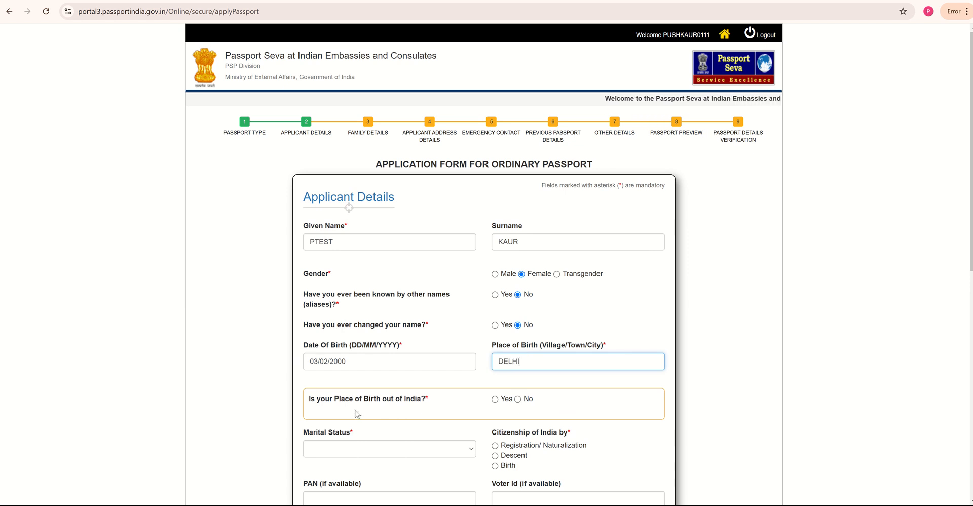
scroll(365, 412, "down", 1)
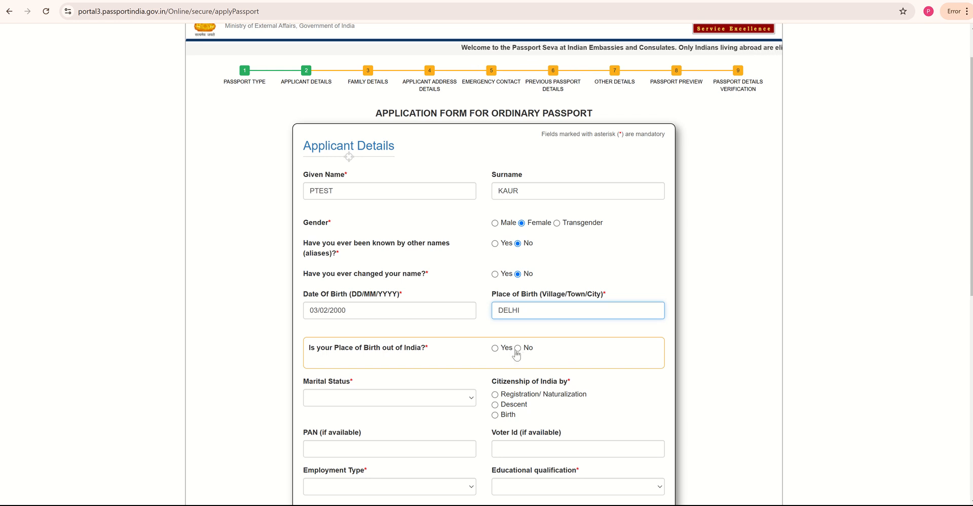
left_click(518, 348)
scroll(516, 354, "down", 1)
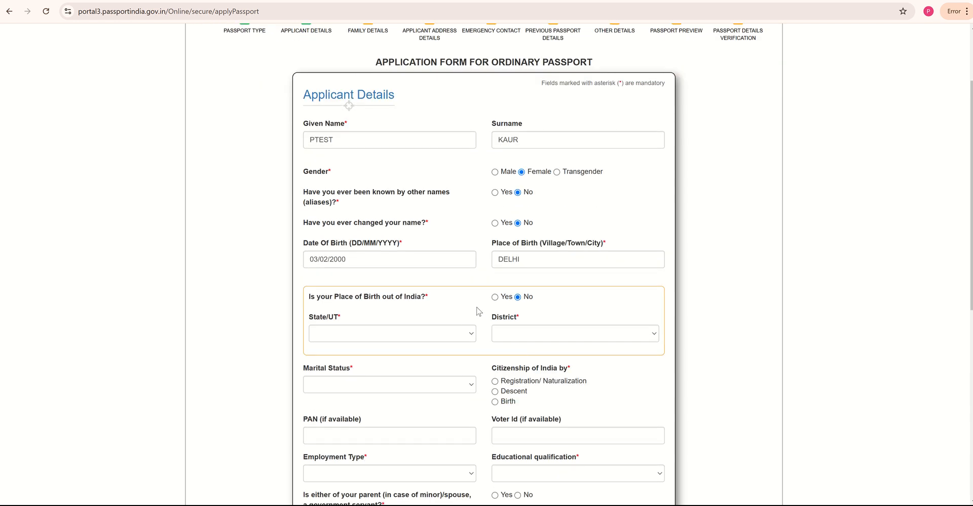
- Set birth state Delhi, district East Delhi, marital status Single, and citizenship by Birth
left_click(427, 338)
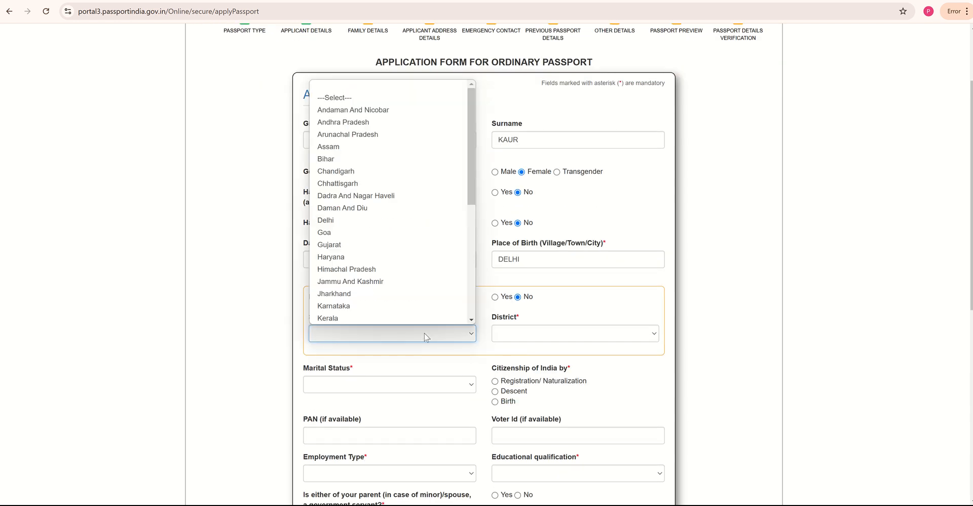
left_click(394, 221)
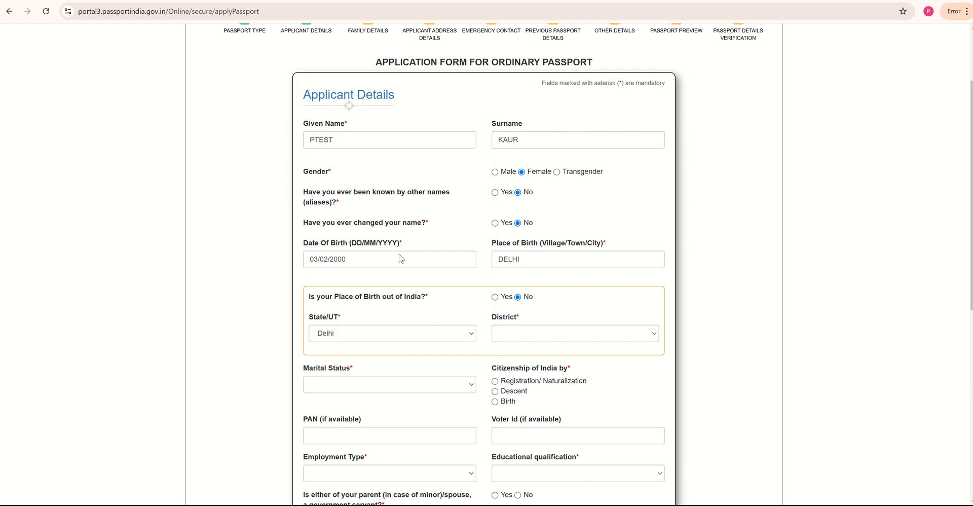
left_click(538, 339)
left_click(563, 169)
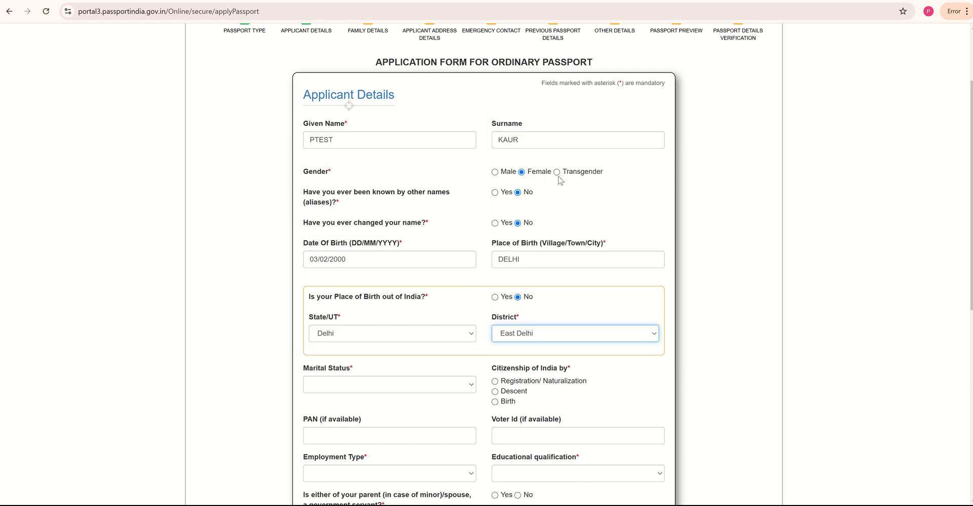
scroll(424, 389, "down", 2)
left_click(387, 285)
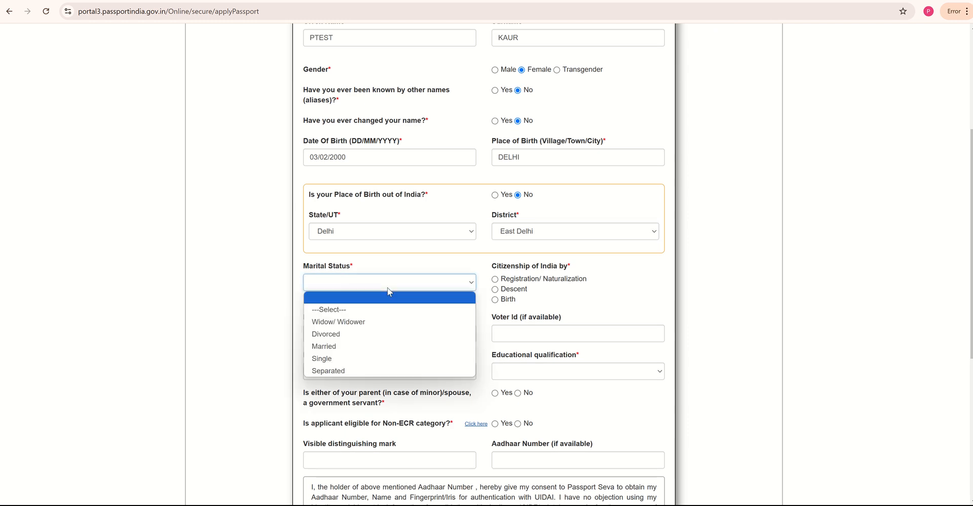
left_click(387, 359)
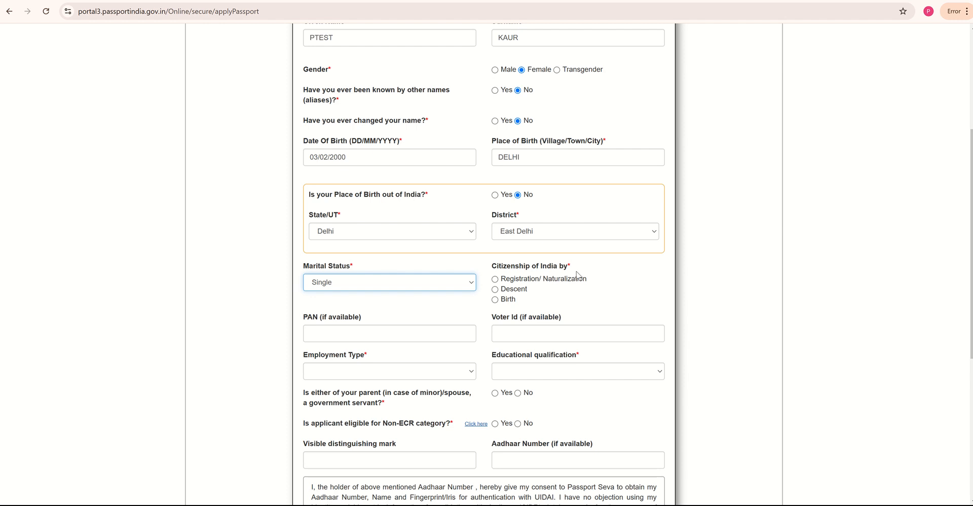
left_click(495, 301)
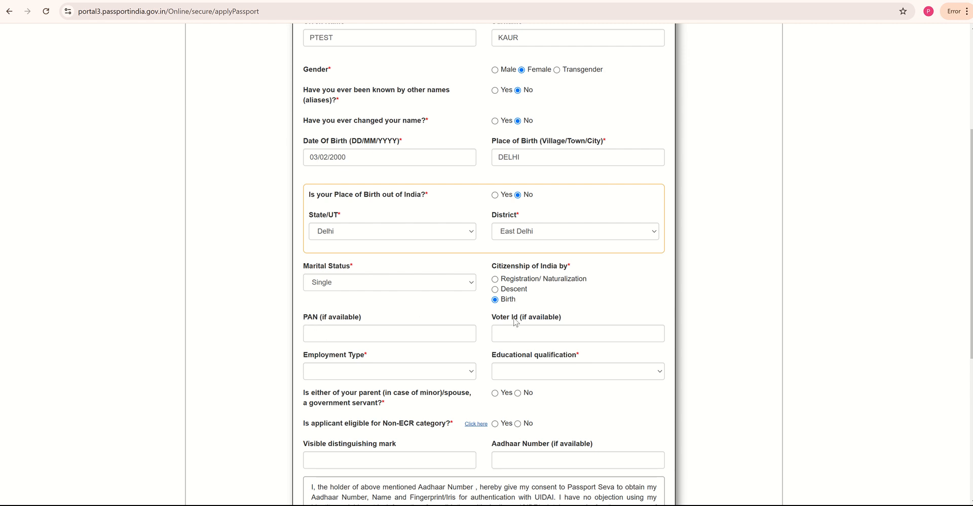
- Set employment Private, qualification Graduate And Above, parent not a government servant, and view Non-ECR help
left_click(375, 333)
left_click(505, 336)
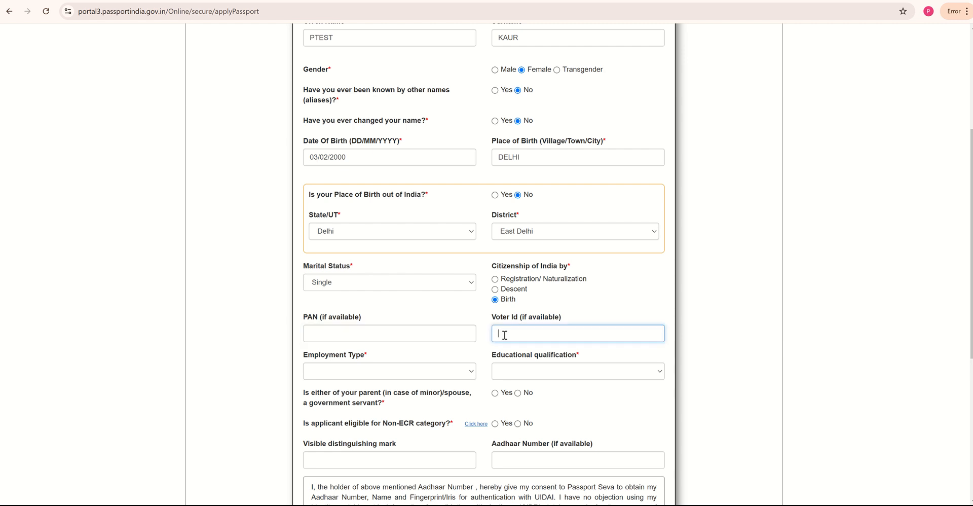
left_click(441, 337)
left_click(500, 336)
left_click(425, 377)
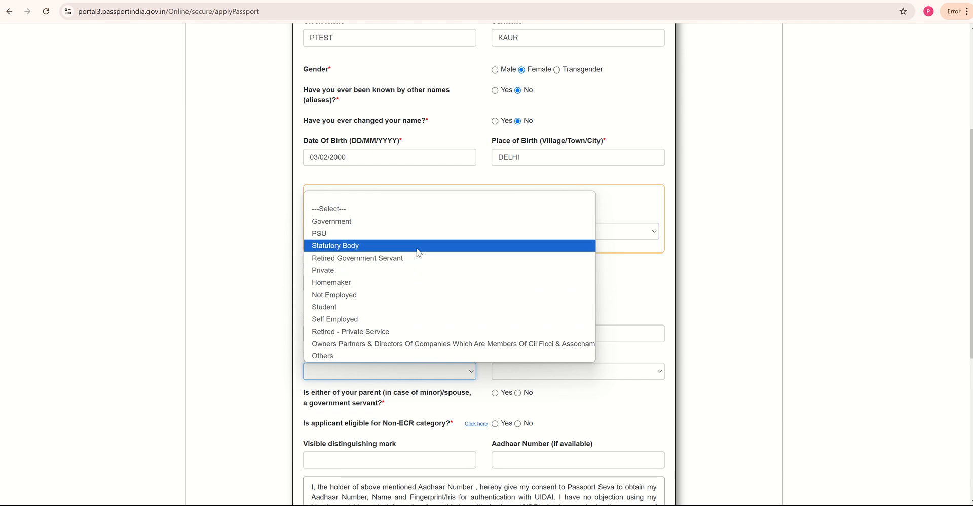
left_click(426, 270)
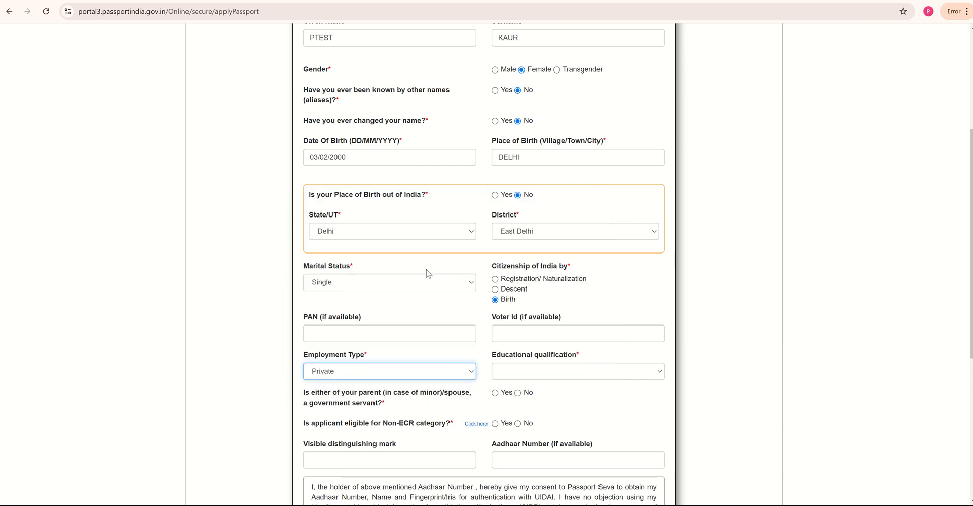
left_click(545, 378)
left_click(565, 410)
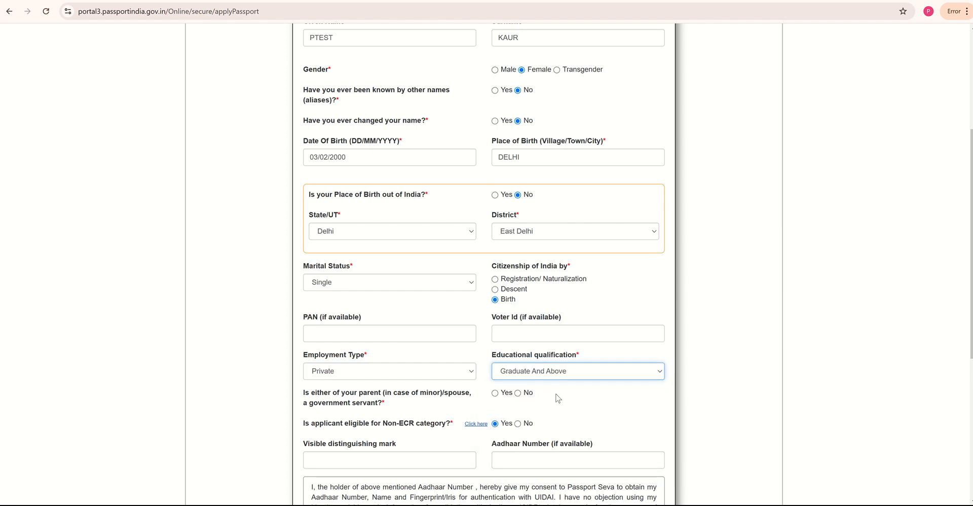
scroll(563, 376, "down", 1)
scroll(564, 371, "down", 1)
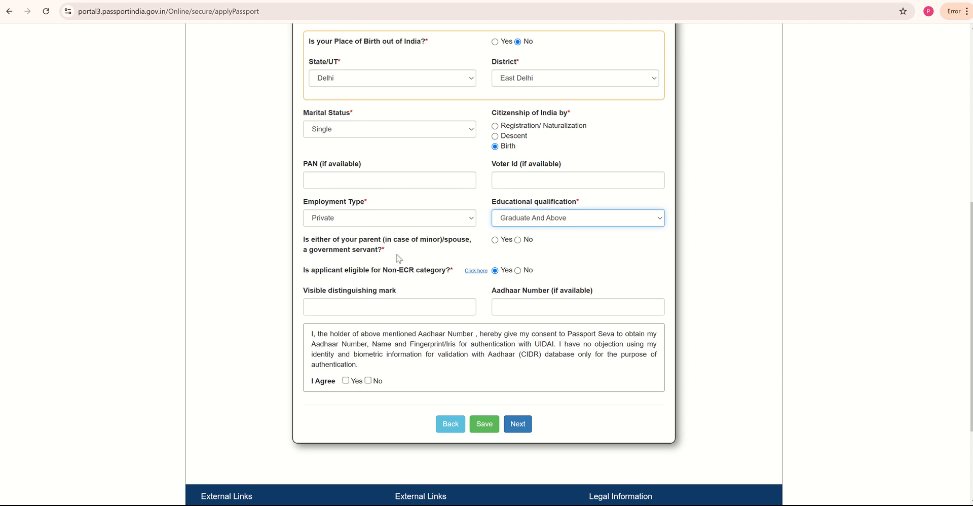
left_click(518, 240)
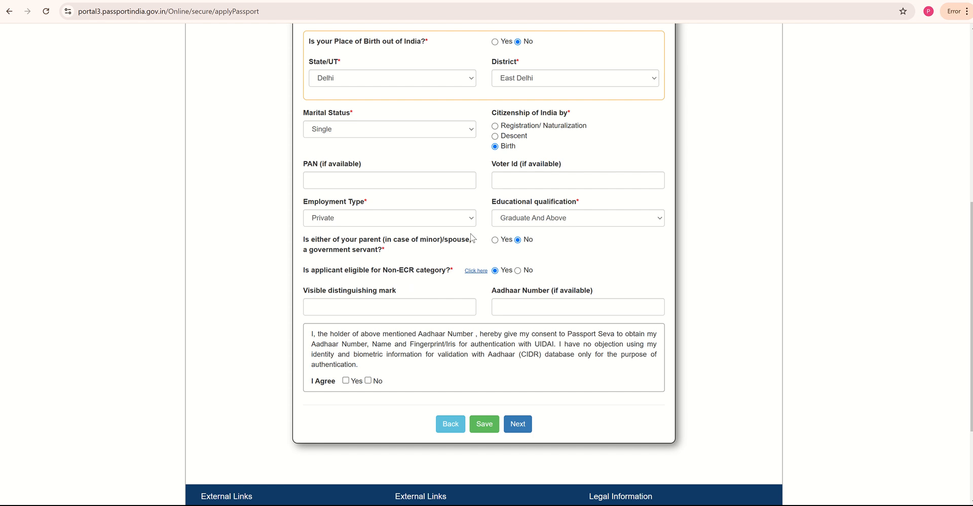
left_click(476, 271)
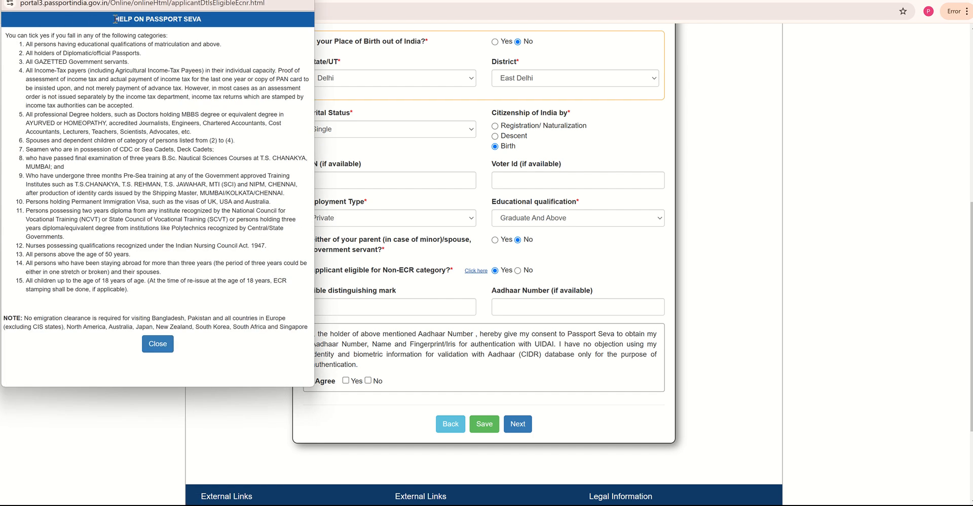
left_click_drag(28, 46, 162, 281)
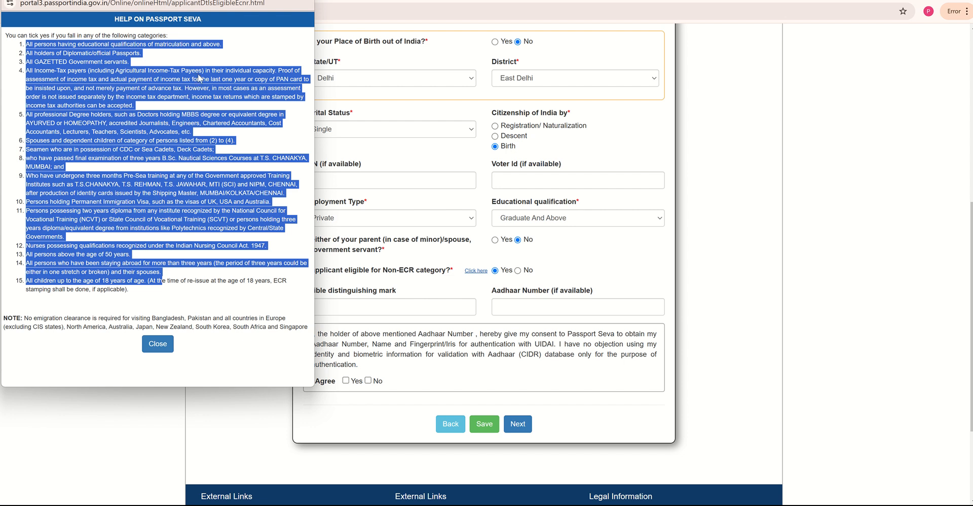
left_click(192, 65)
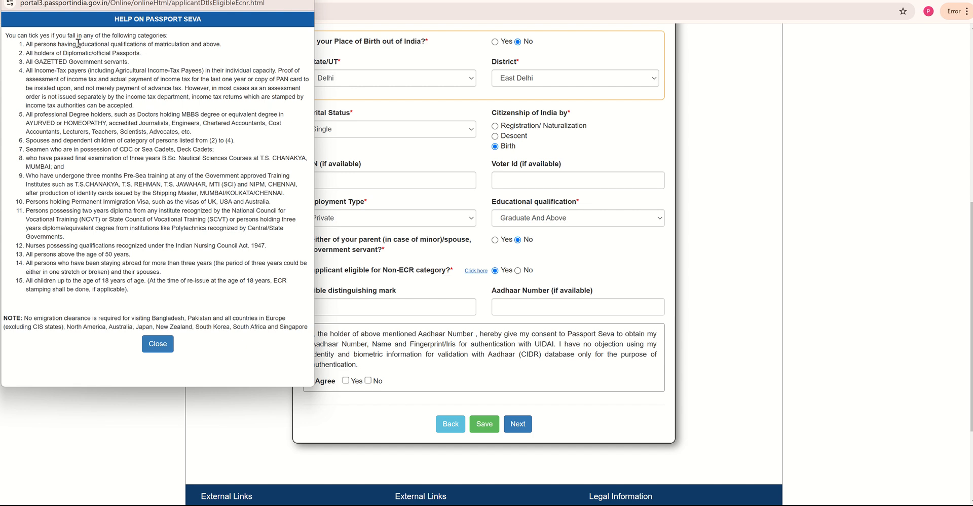
left_click_drag(78, 44, 224, 49)
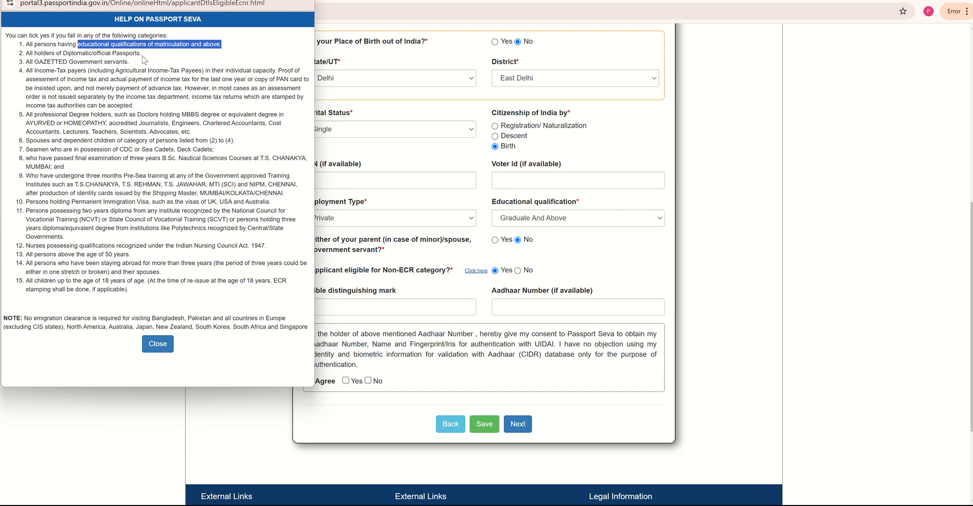
- Close the Non-ECR help, enter the Aadhaar number, tick I Agree to the consent, and continue
left_click(158, 344)
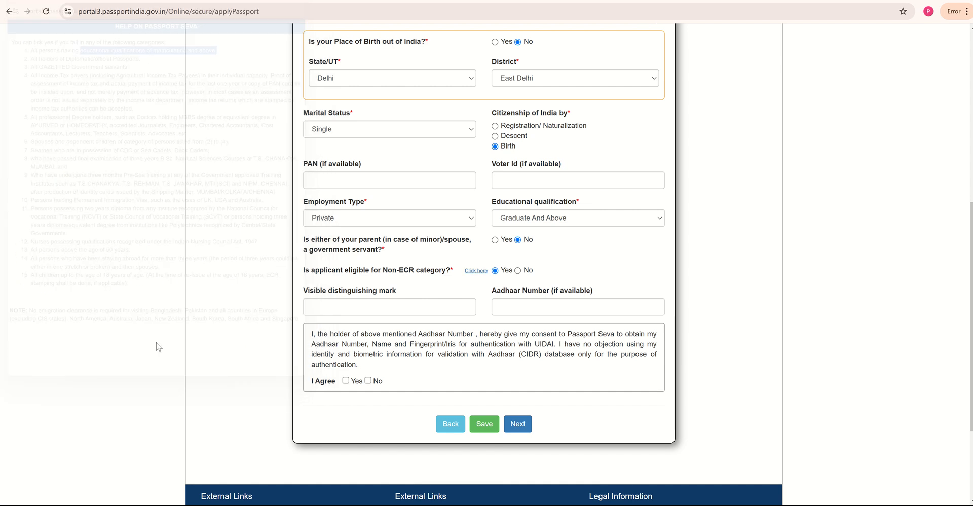
left_click(529, 306)
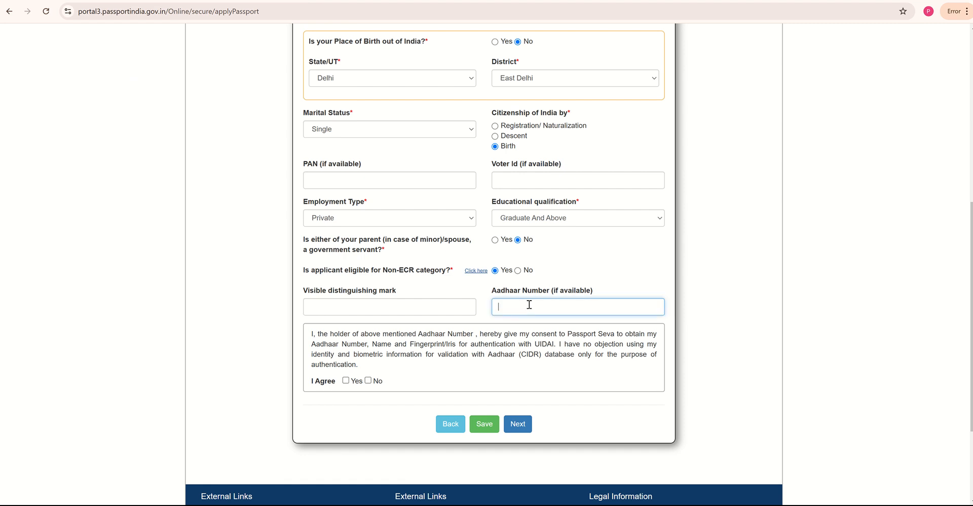
left_click(406, 306)
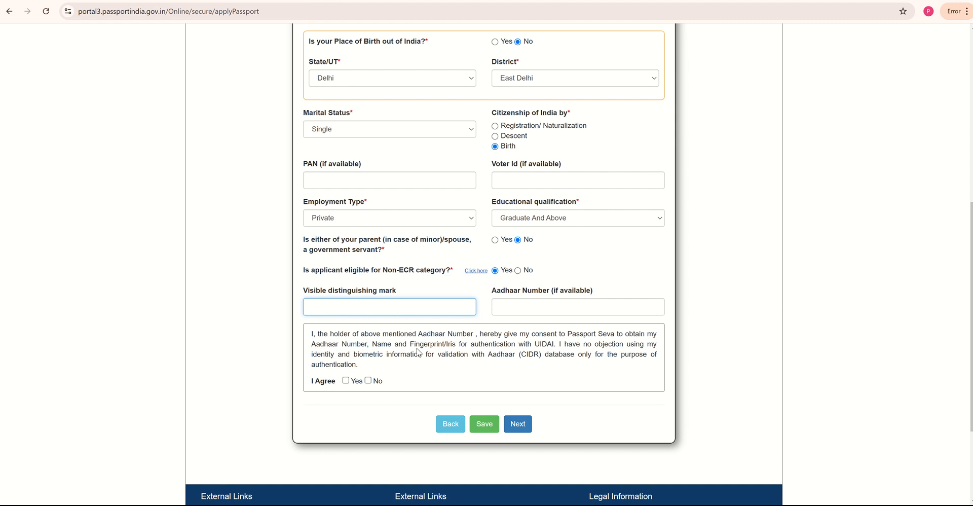
left_click(538, 302)
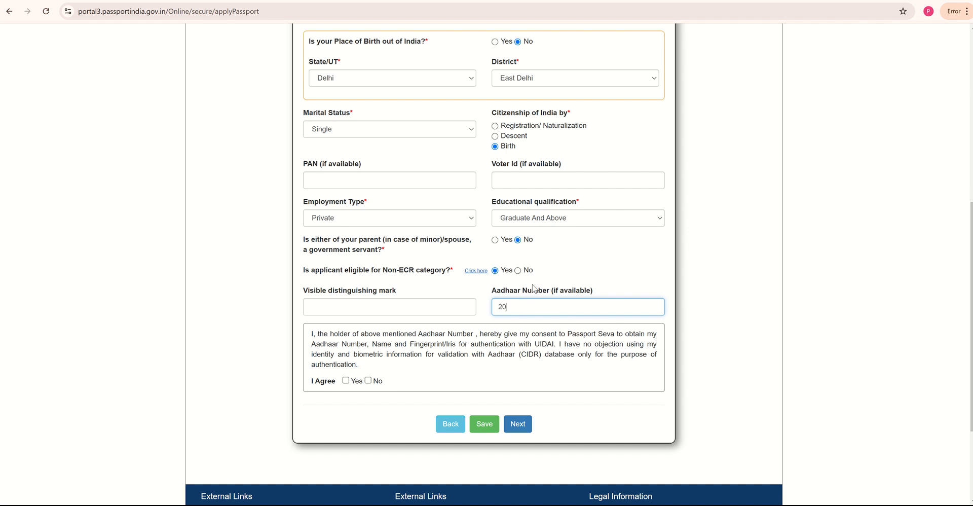
left_click(346, 381)
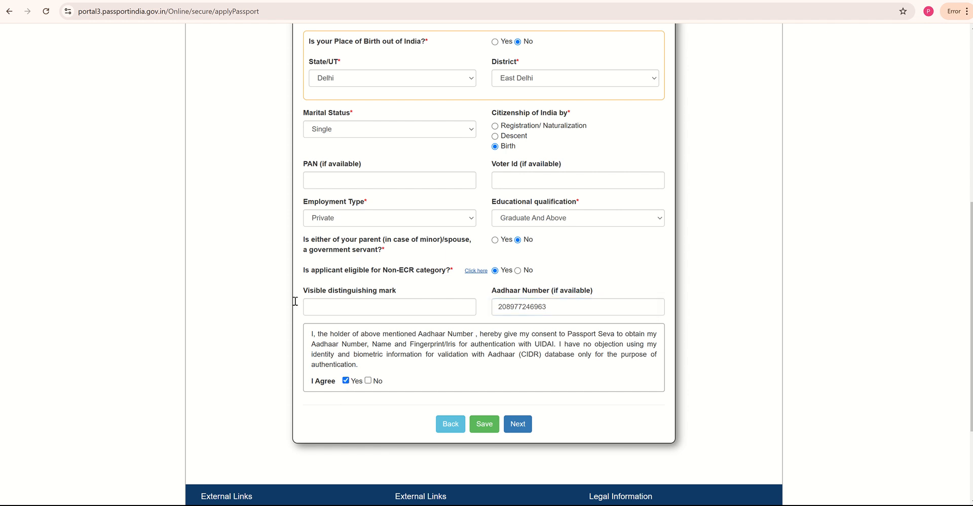
left_click(517, 425)
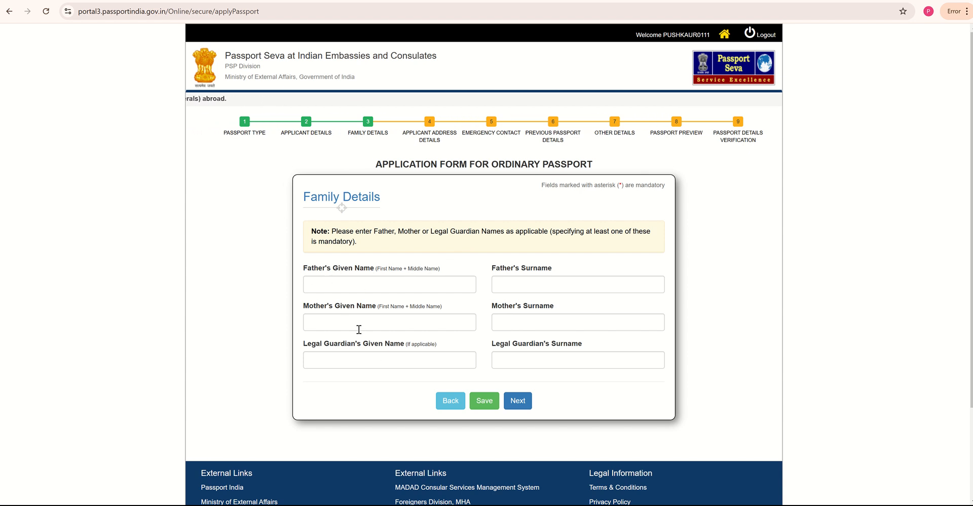
- Fill in the father's and mother's given names and surnames
left_click(444, 289)
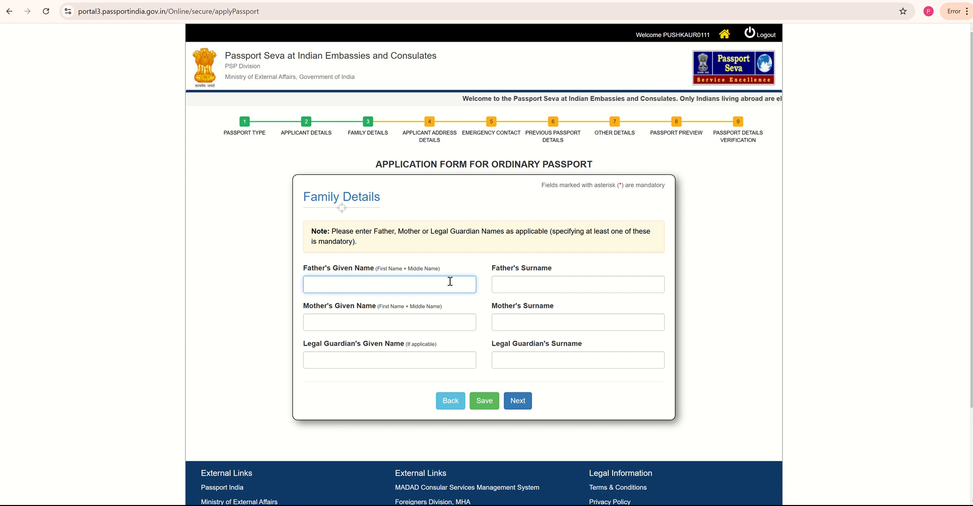
key("Tab")
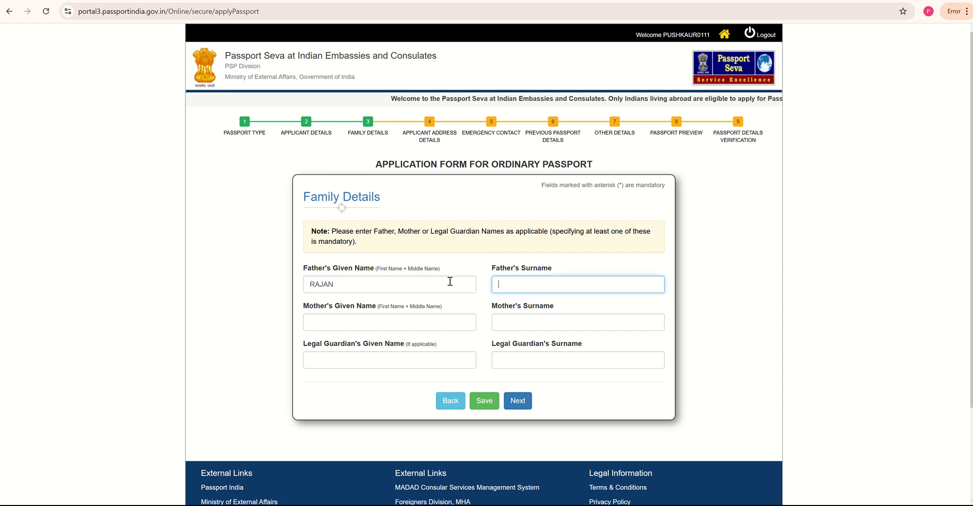
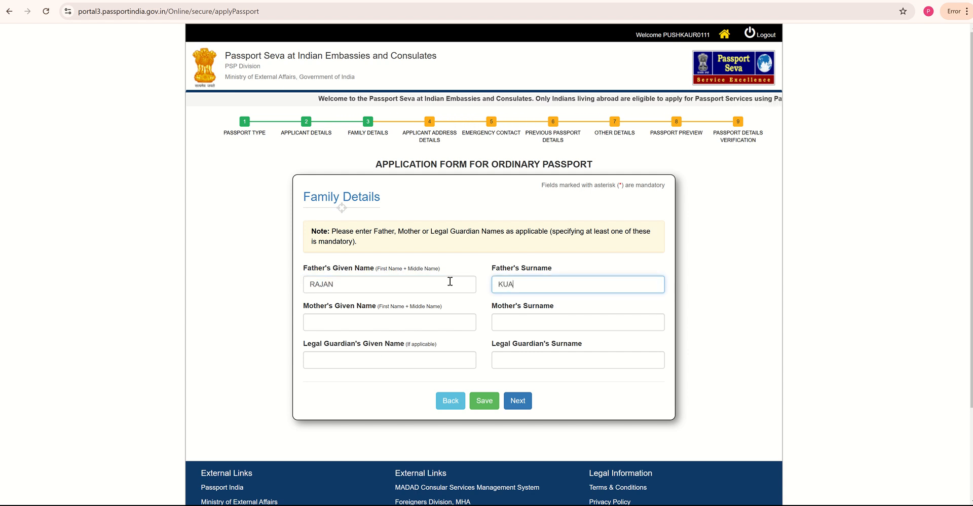
key("Tab")
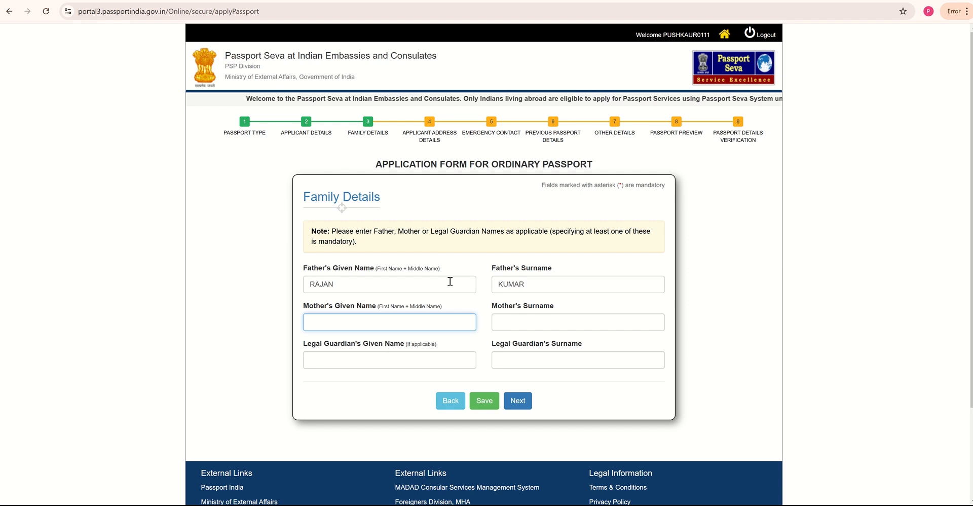
key("Tab")
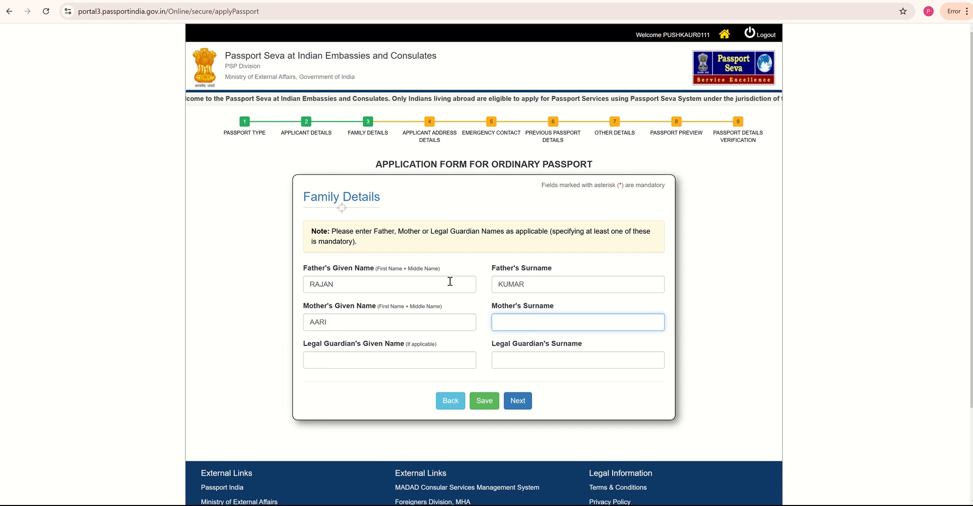
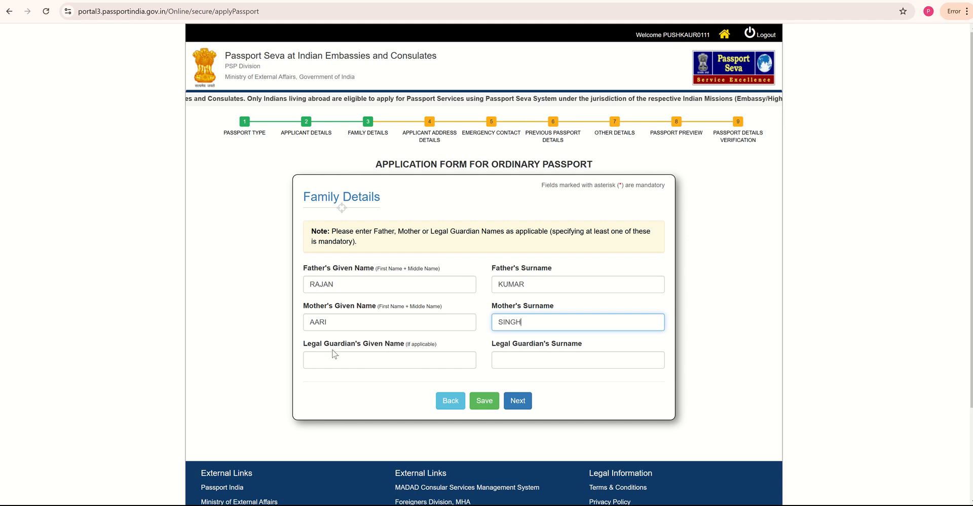
- Leave the guardian names blank, continue, and acknowledge the presence-not-mandatory notice
left_click(371, 361)
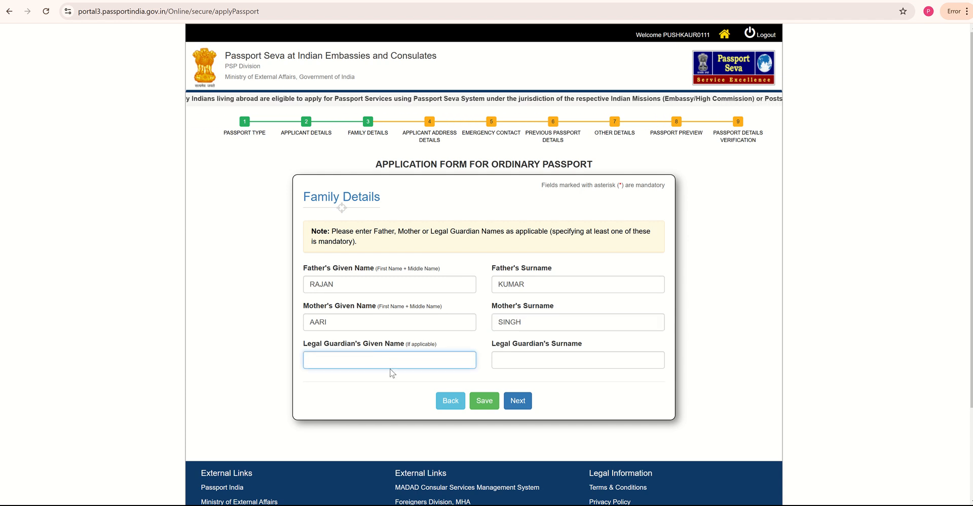
left_click(504, 361)
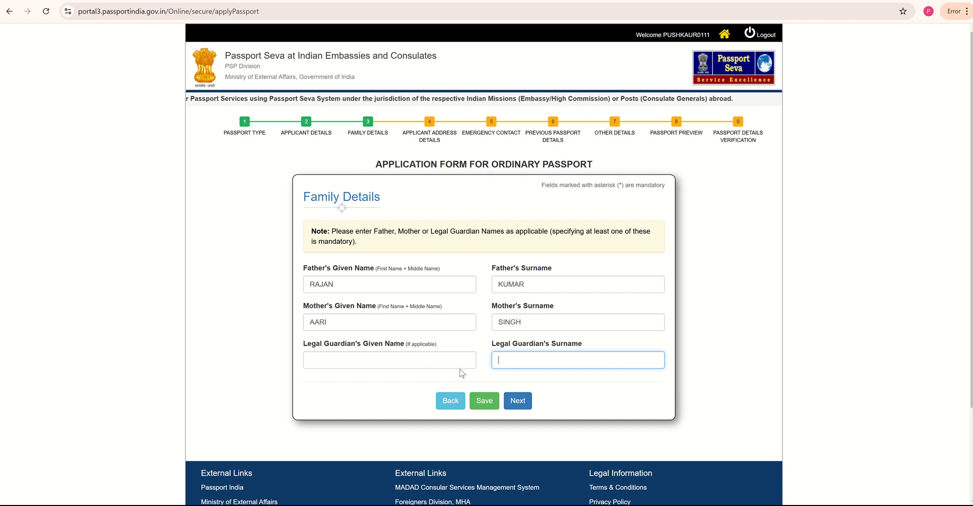
left_click(523, 403)
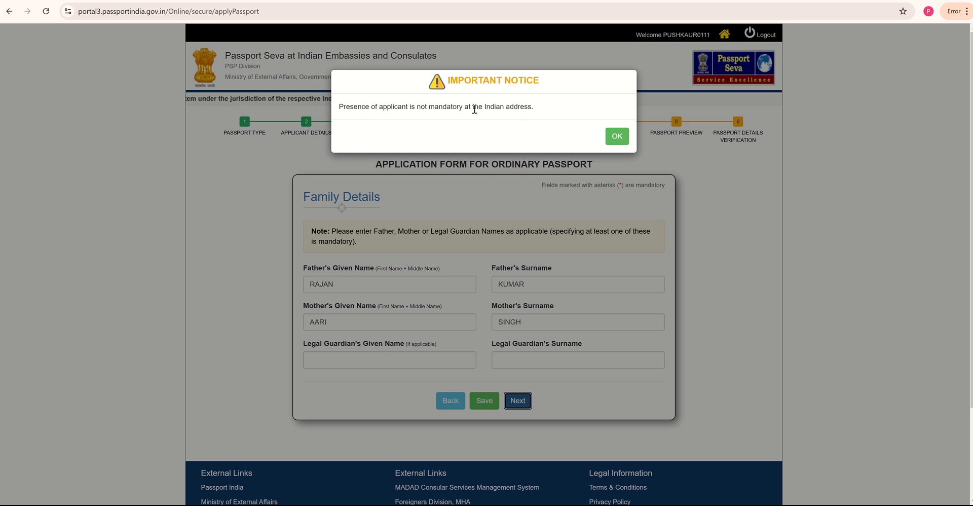
left_click(609, 137)
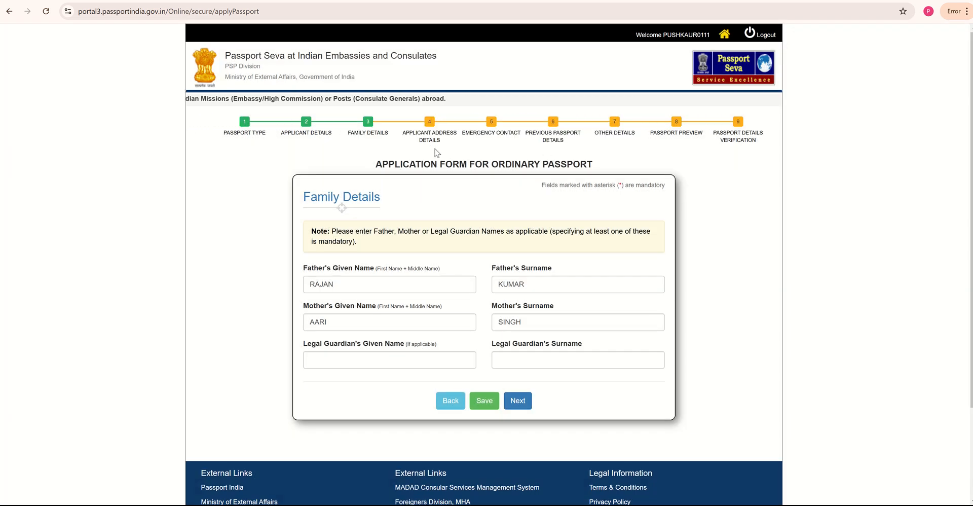
- Answer Yes to a printable address outside India and dismiss the Indian-address reminder
scroll(497, 206, "down", 2)
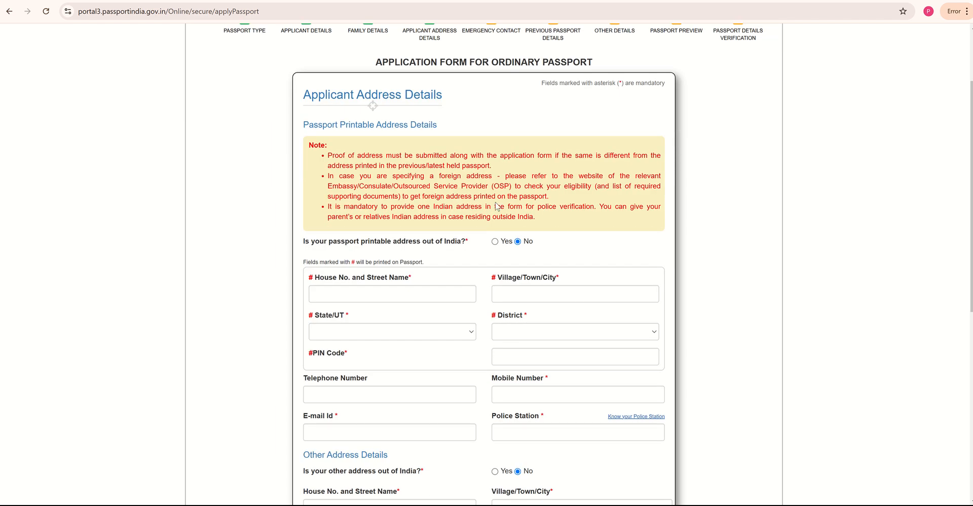
scroll(497, 206, "down", 1)
scroll(483, 206, "down", 1)
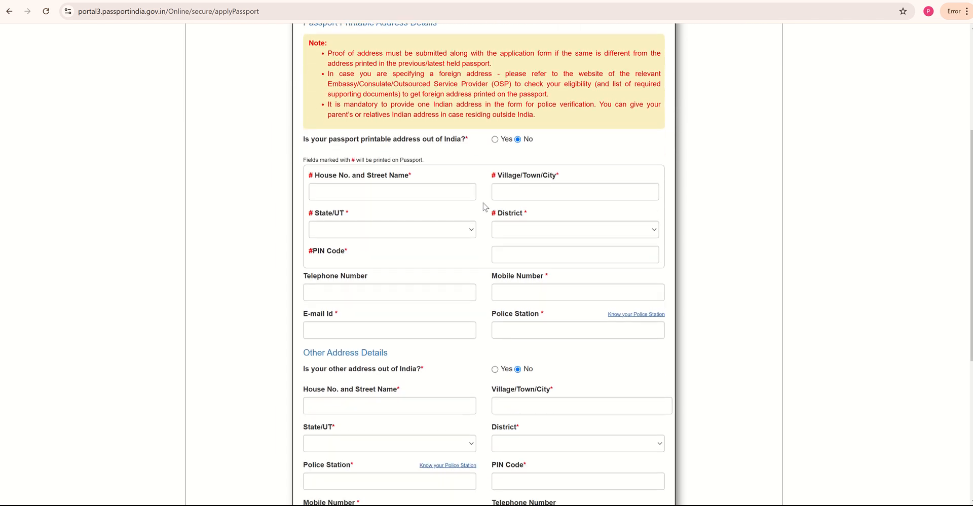
scroll(483, 206, "down", 2)
scroll(483, 202, "up", 2)
scroll(444, 215, "down", 1)
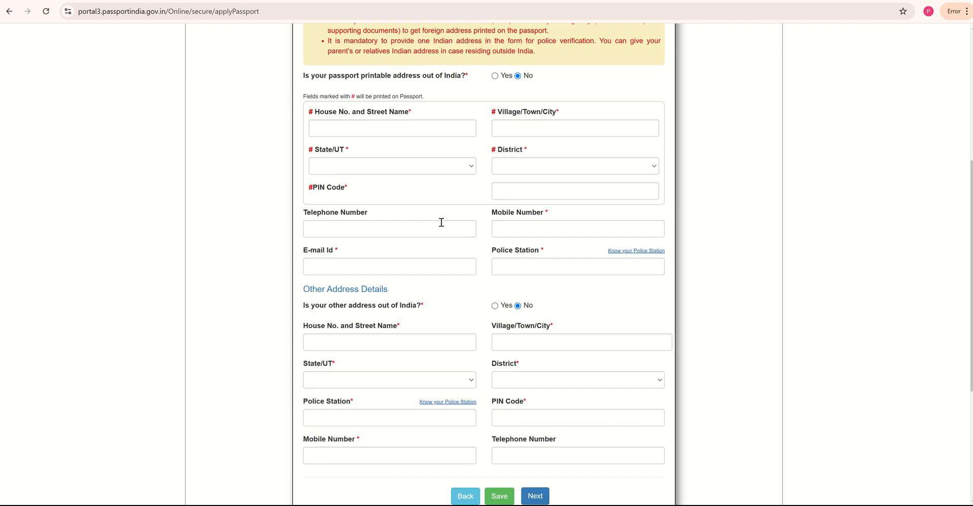
scroll(442, 222, "down", 1)
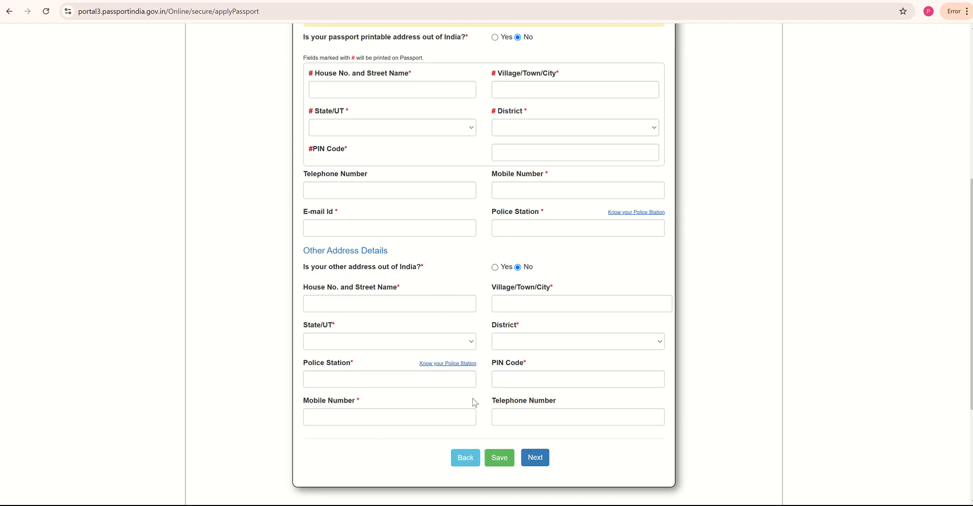
scroll(475, 402, "up", 4)
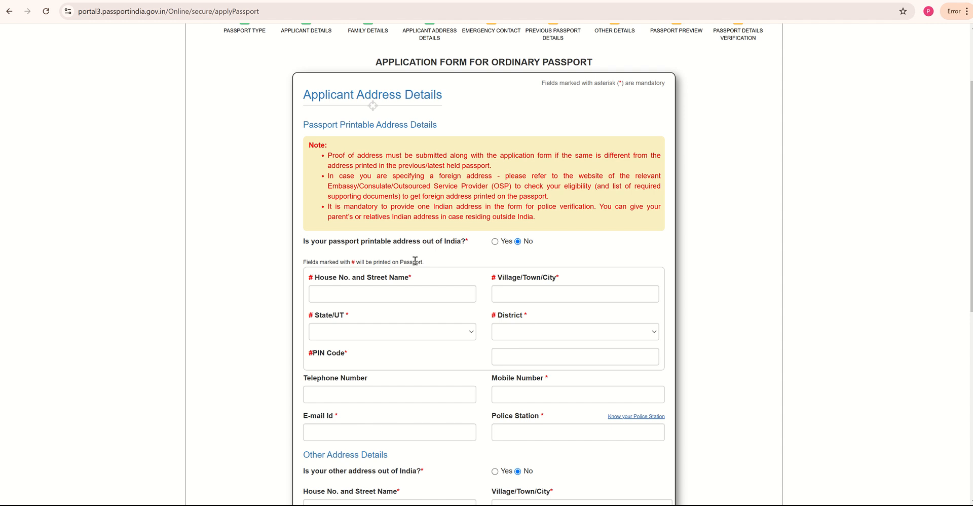
left_click(496, 242)
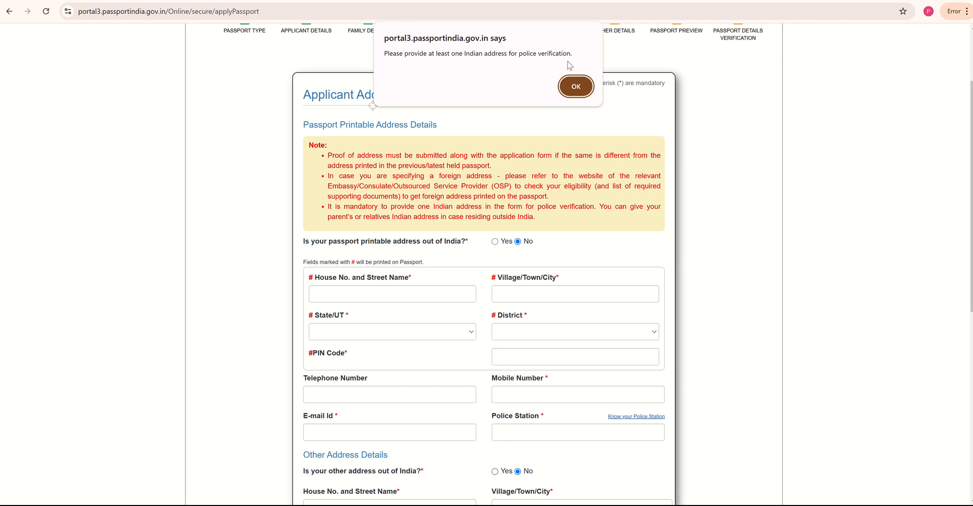
left_click(573, 87)
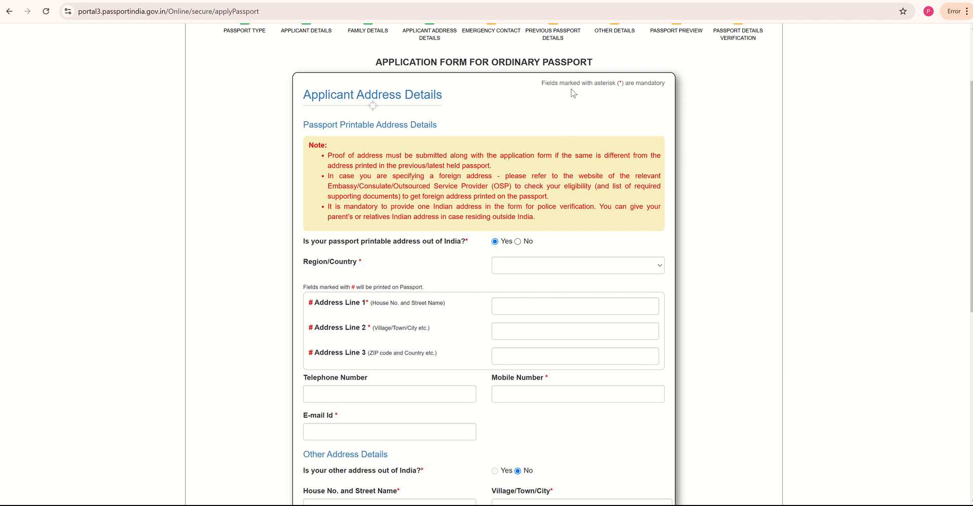
- Choose Canada as the printable address Region/Country
left_click(509, 269)
key("c")
key("c")
key("c")
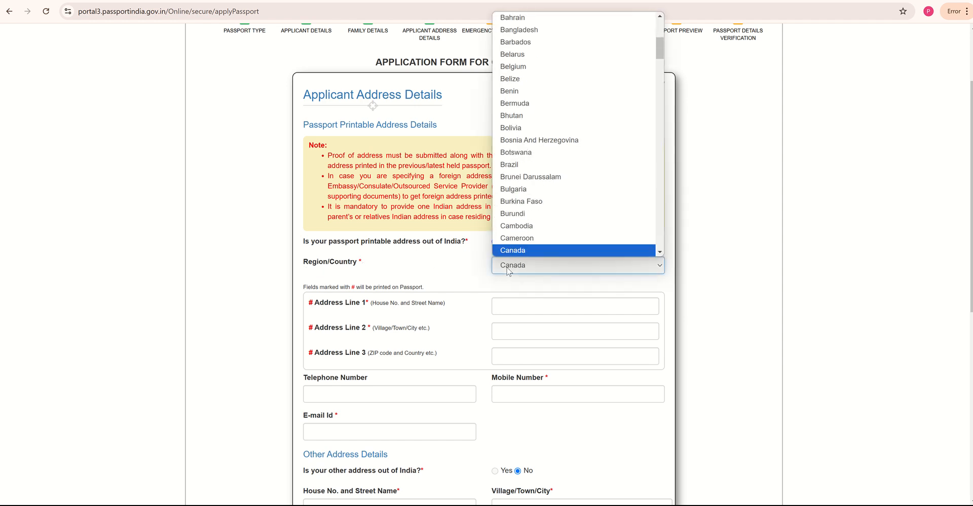
left_click(519, 239)
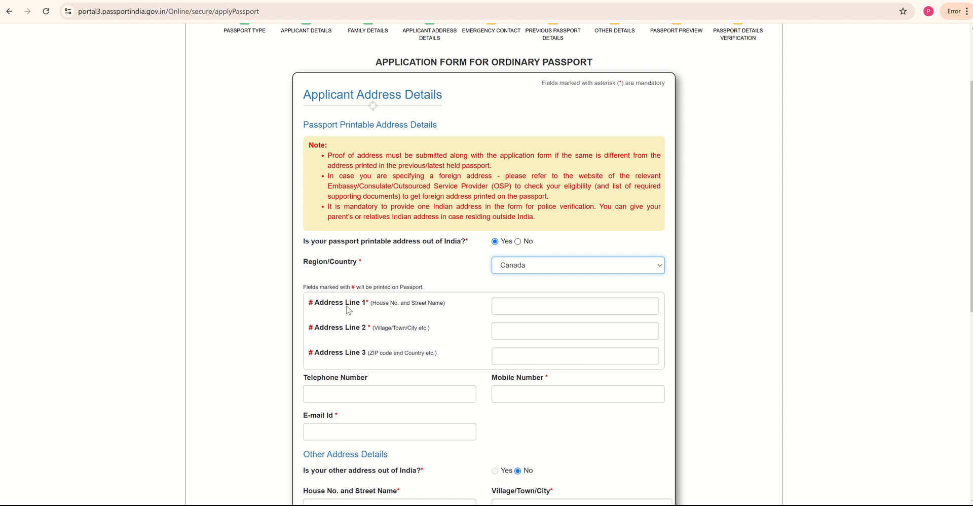
- Fill in address lines 1–3 with the street, city and province, and postal code with country
left_click(510, 307)
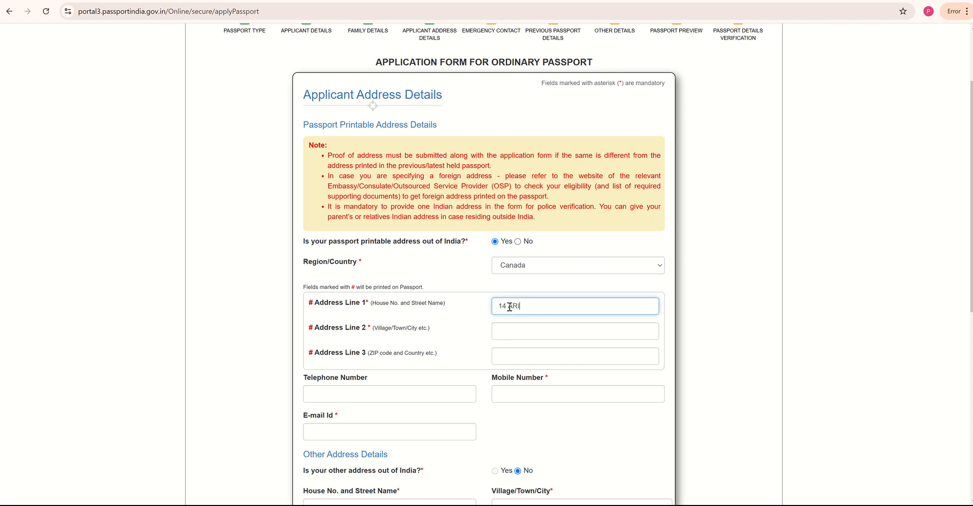
key("Tab")
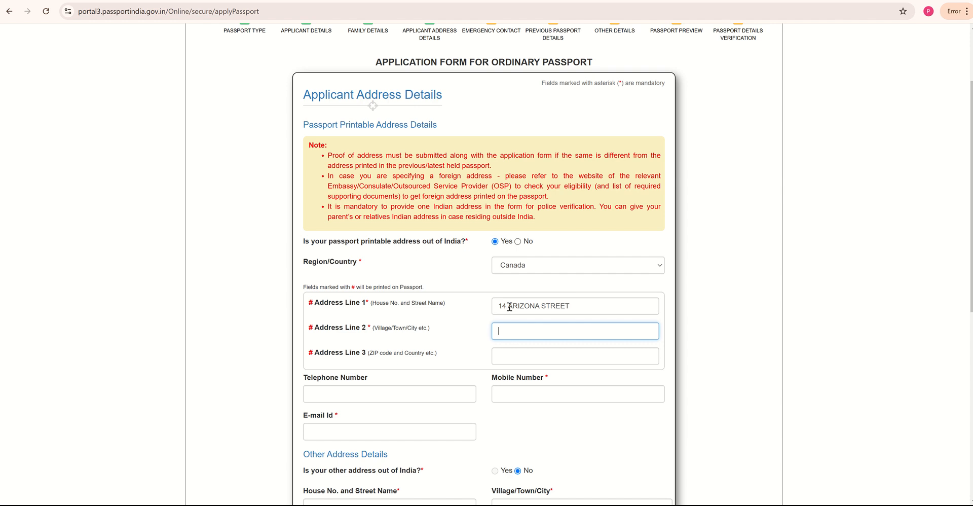
key("BackSpace")
key("Tab")
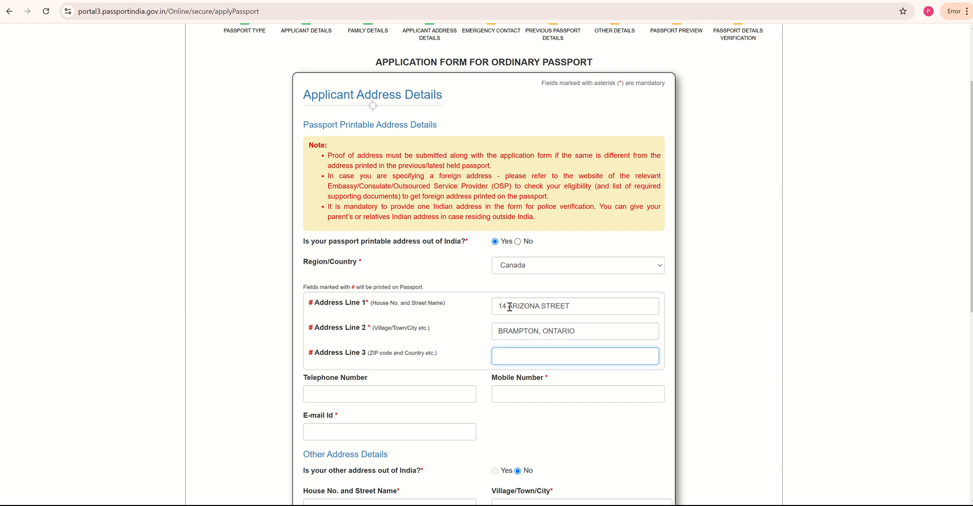
- Enter the applicant's mobile number and e-mail ID in the printable address details
left_click(548, 390)
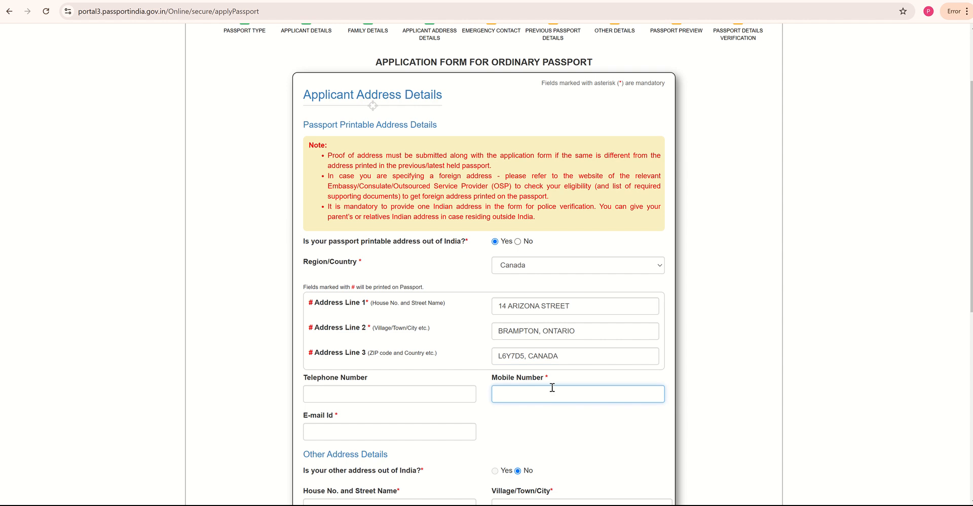
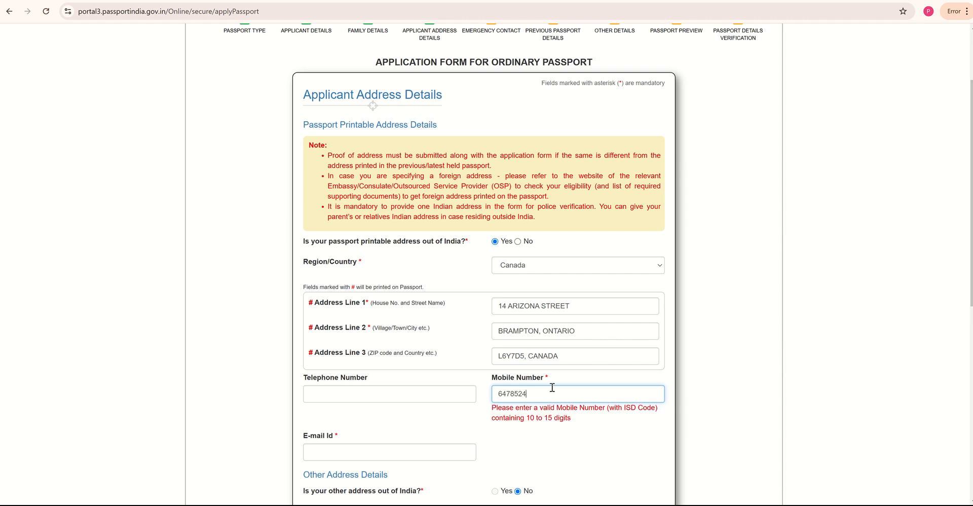
left_click(351, 429)
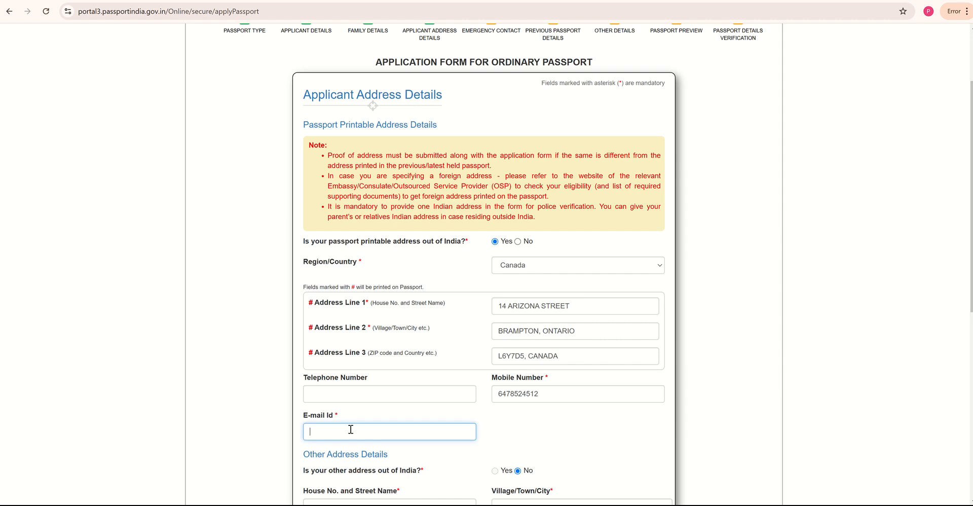
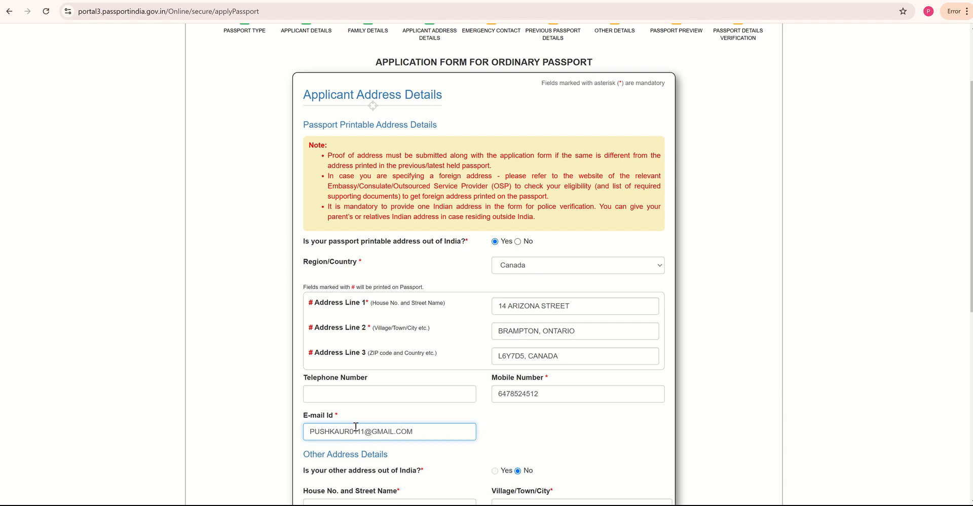
scroll(356, 426, "down", 4)
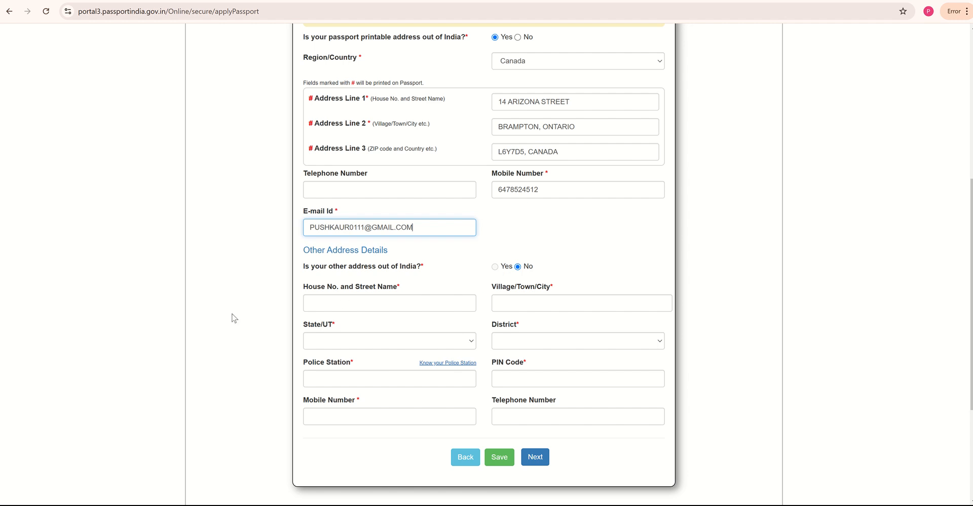
- Enter the other address's house and street, city DELHI, and State/UT Delhi
left_click(381, 310)
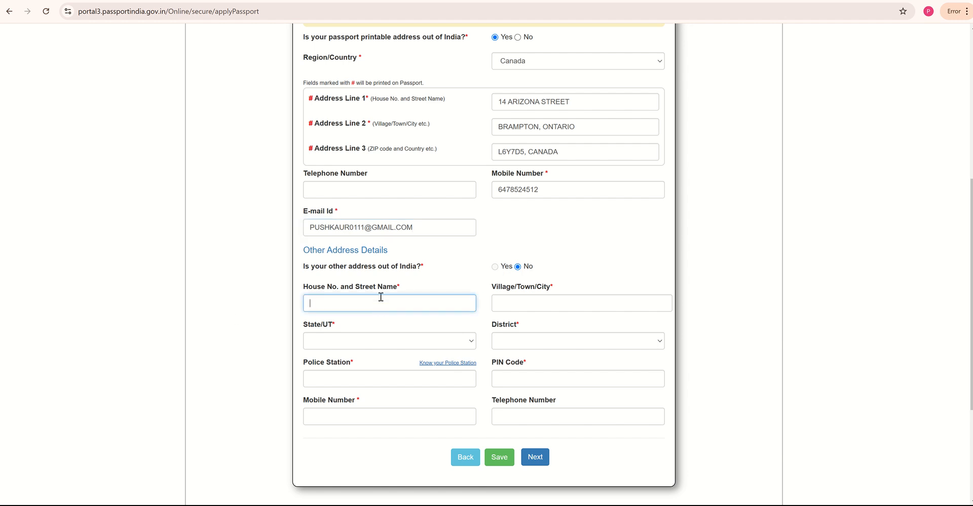
key("Tab")
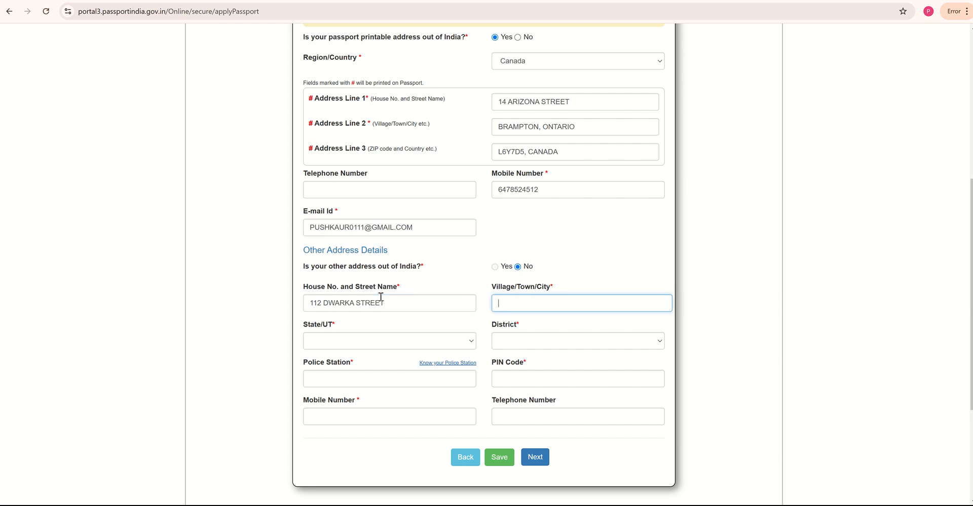
type("DELHI")
key("Tab")
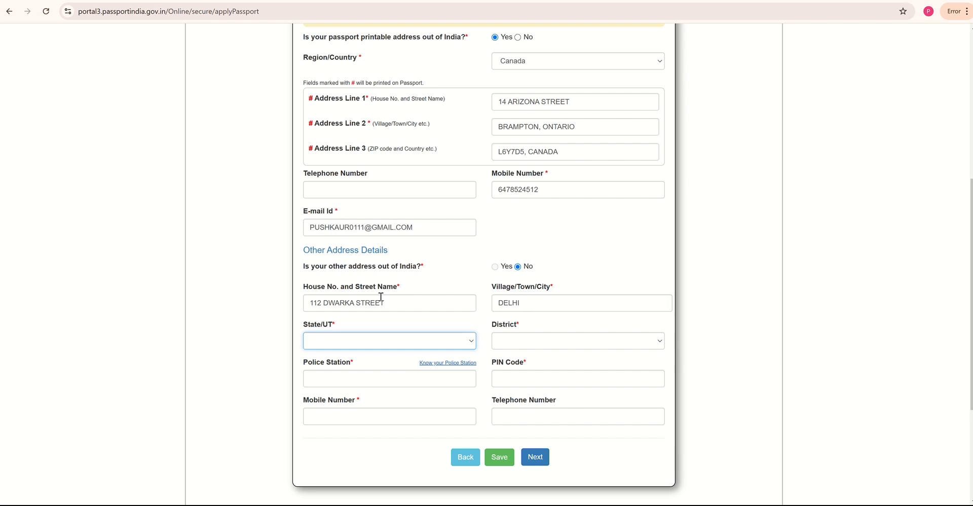
left_click(469, 343)
left_click(424, 229)
- Select district East Delhi, police station Laxmi Nagar, and the matching PIN code
left_click(531, 345)
left_click(540, 345)
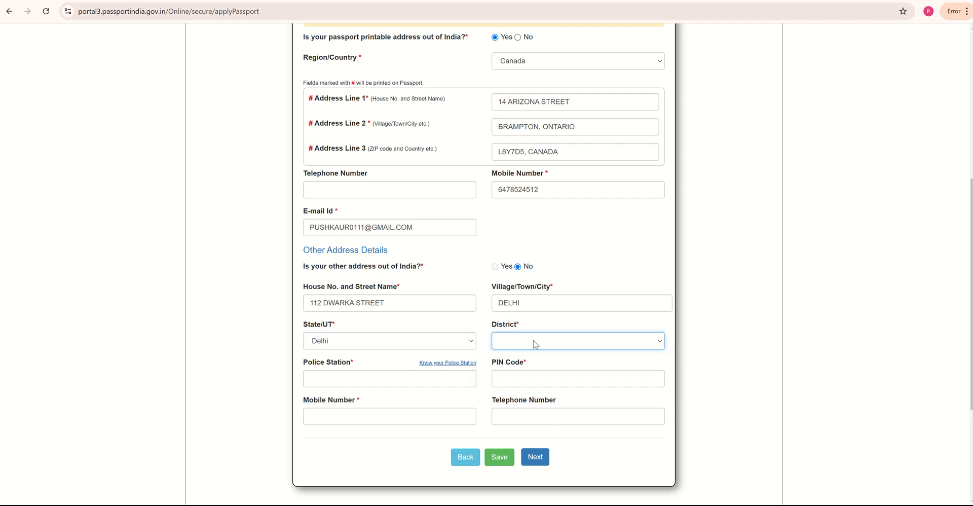
left_click(534, 343)
left_click(447, 341)
left_click(567, 350)
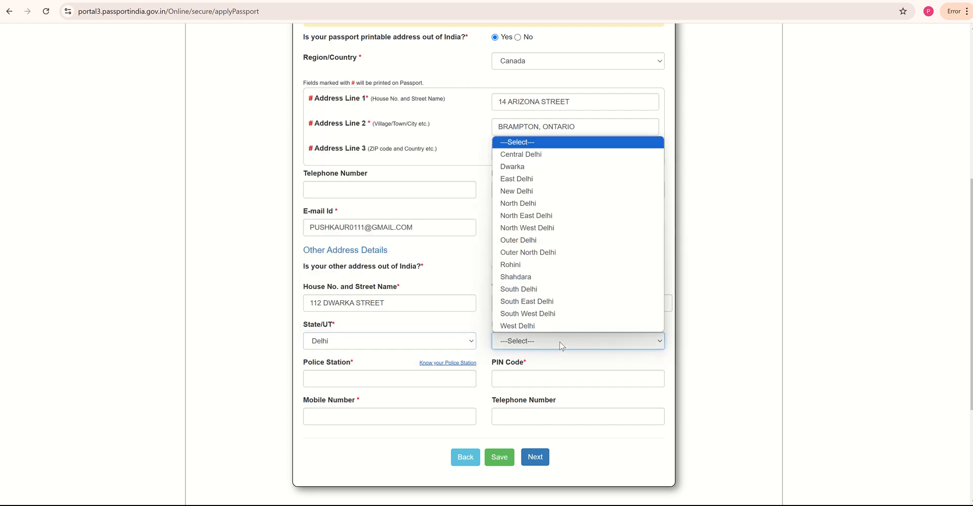
left_click(542, 179)
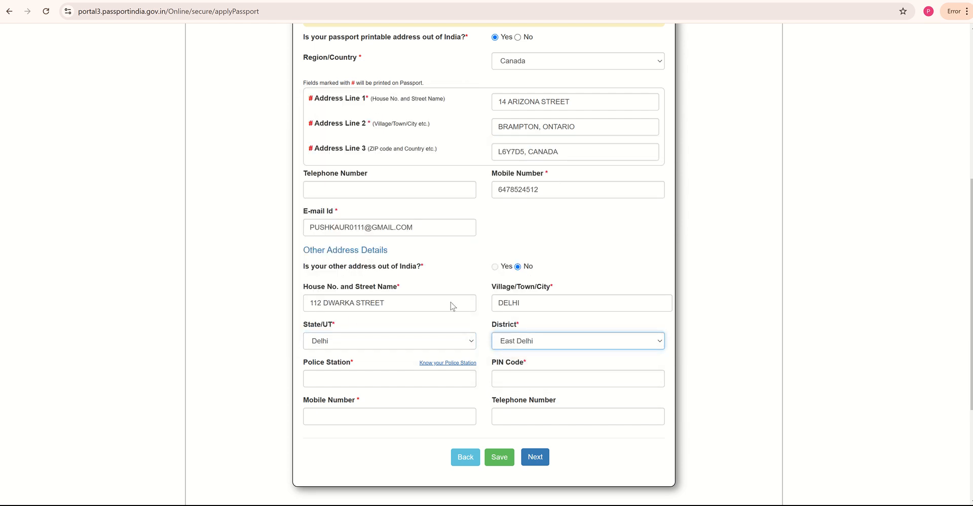
left_click(343, 382)
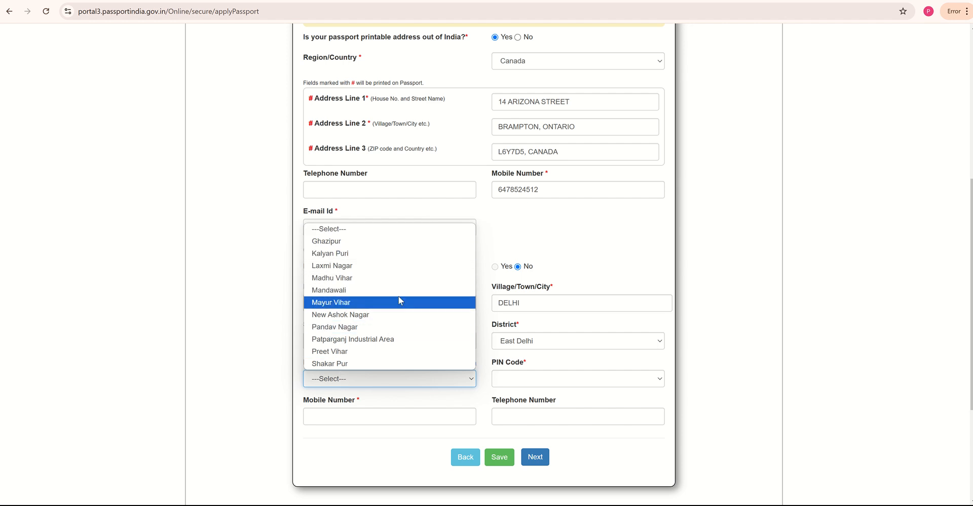
left_click(409, 267)
left_click(516, 377)
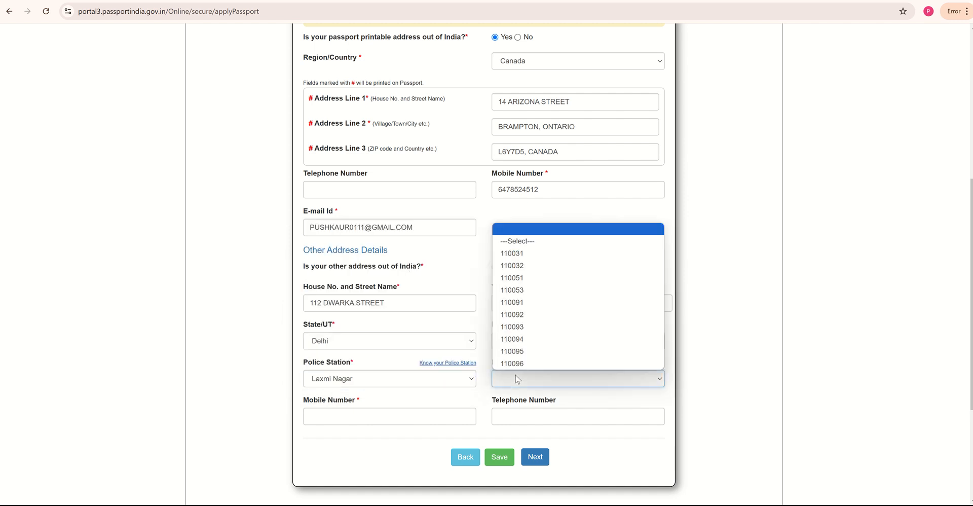
left_click(535, 316)
- Enter the mobile number for the Indian other address
left_click(400, 423)
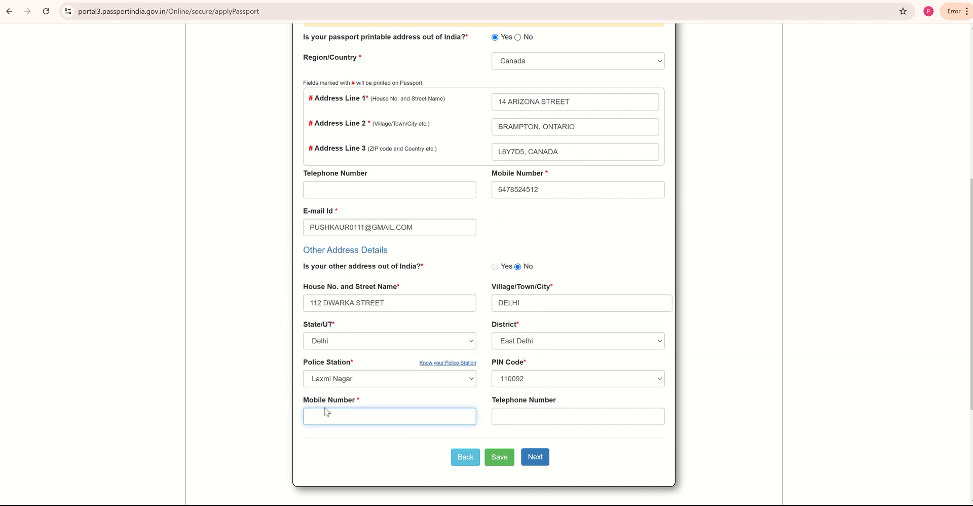
left_click_drag(299, 404, 365, 402)
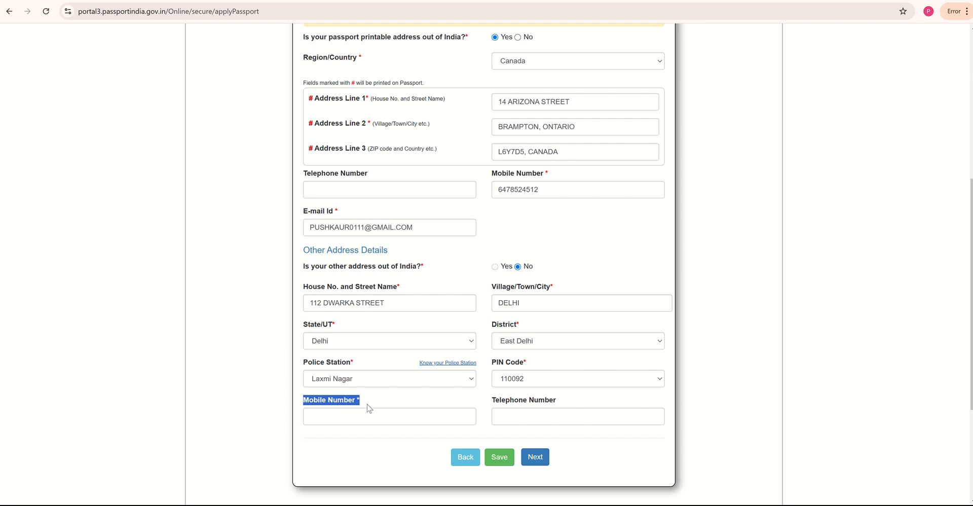
left_click(369, 413)
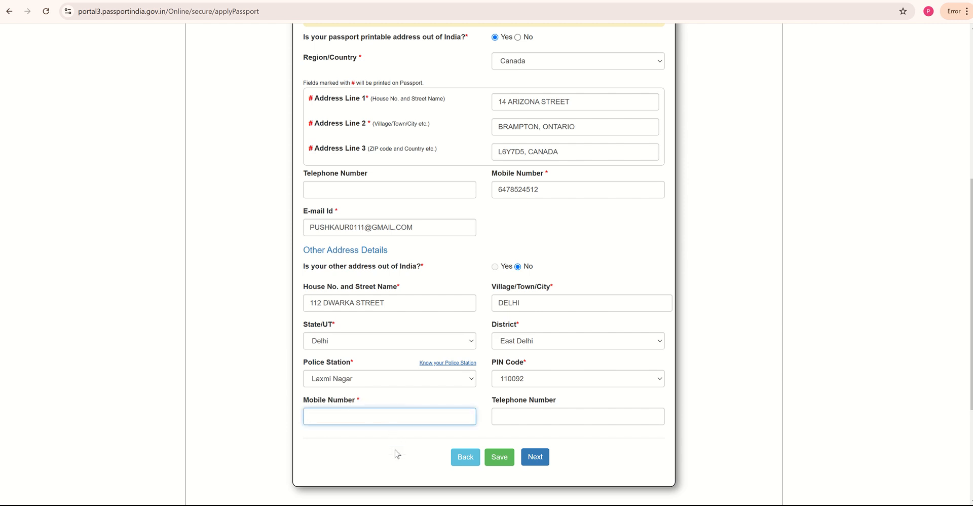
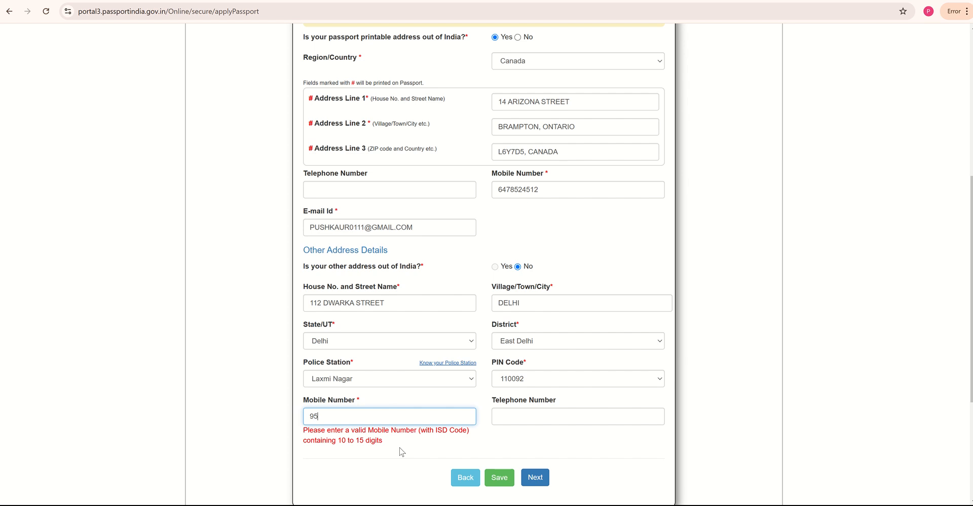
left_click(401, 451)
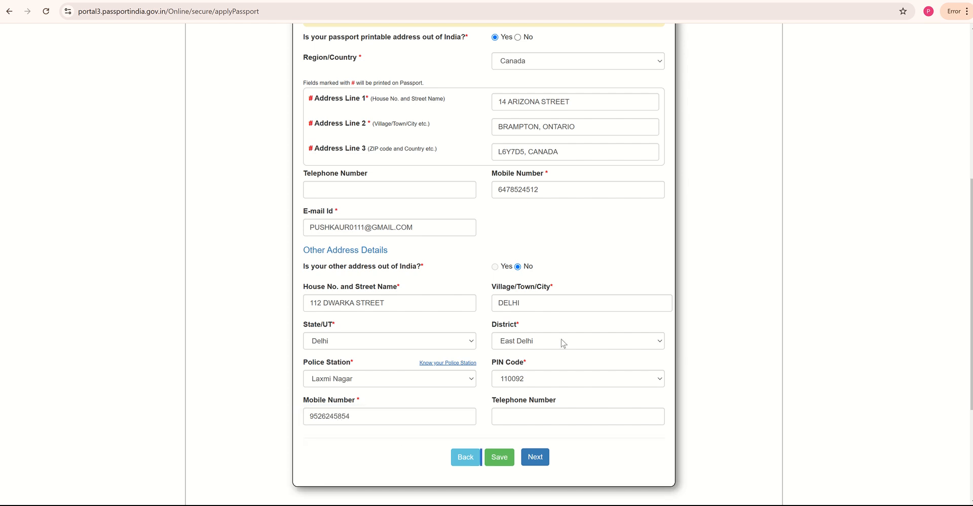
- Submit the address page and confirm eligibility to print the foreign address on the passport
left_click(535, 457)
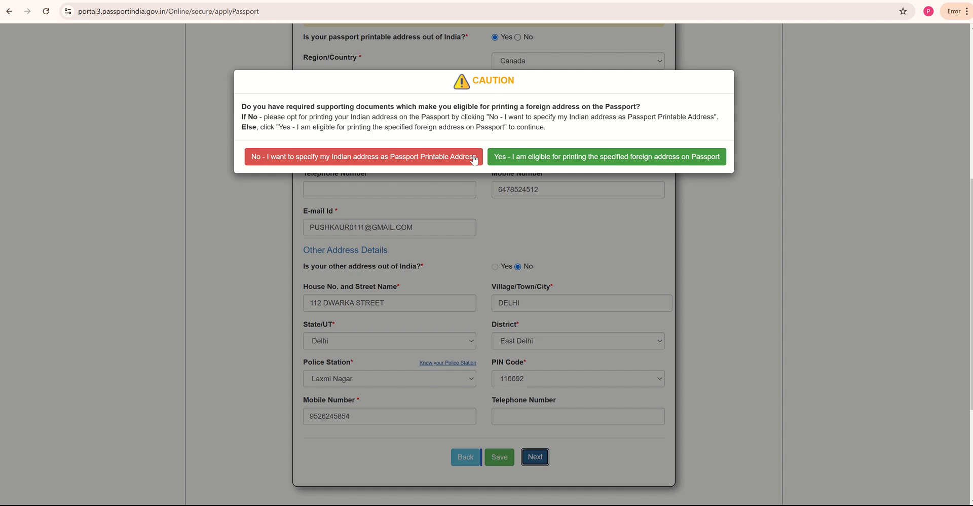
left_click(535, 153)
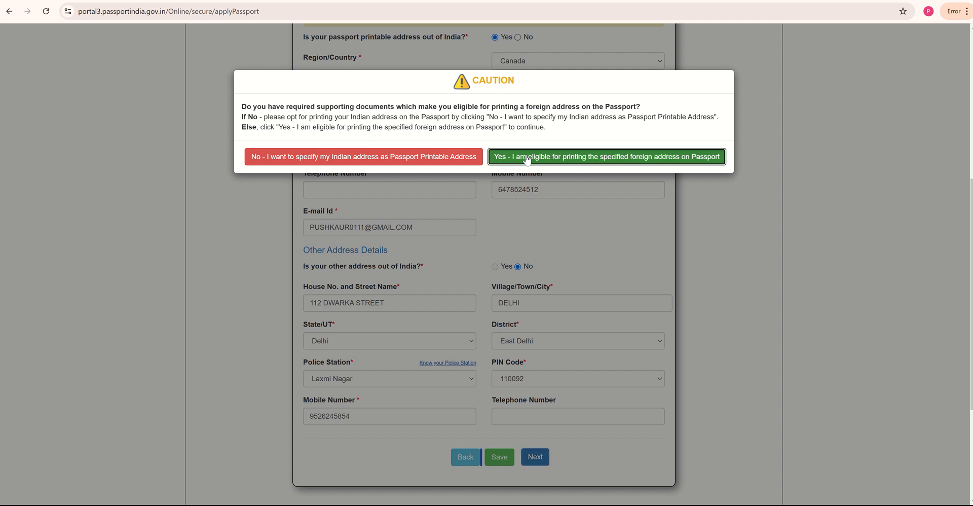
left_click(554, 159)
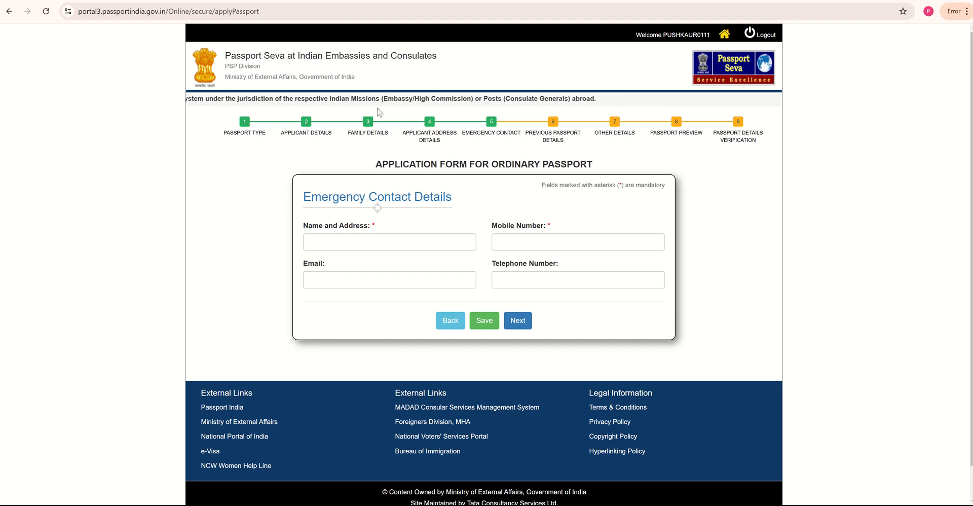
- Enter the emergency contact's name and Canadian address
left_click(329, 241)
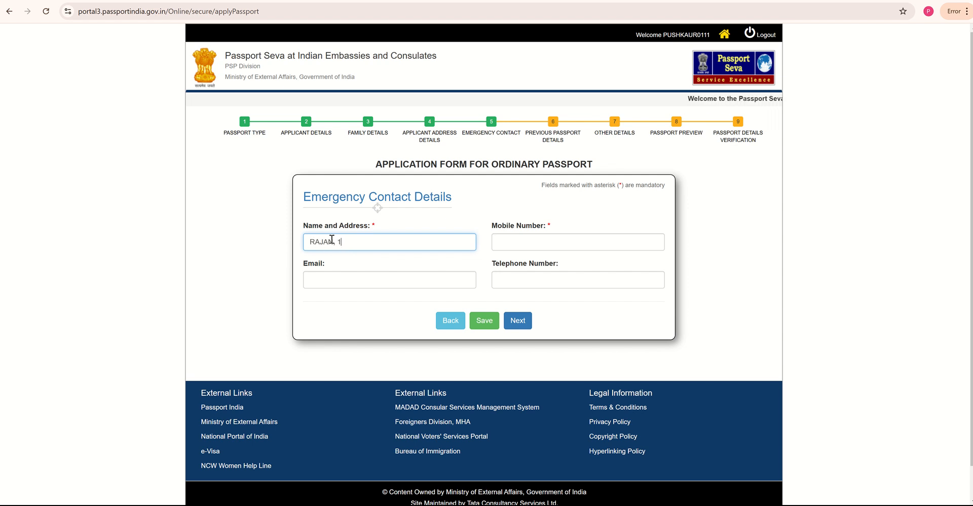
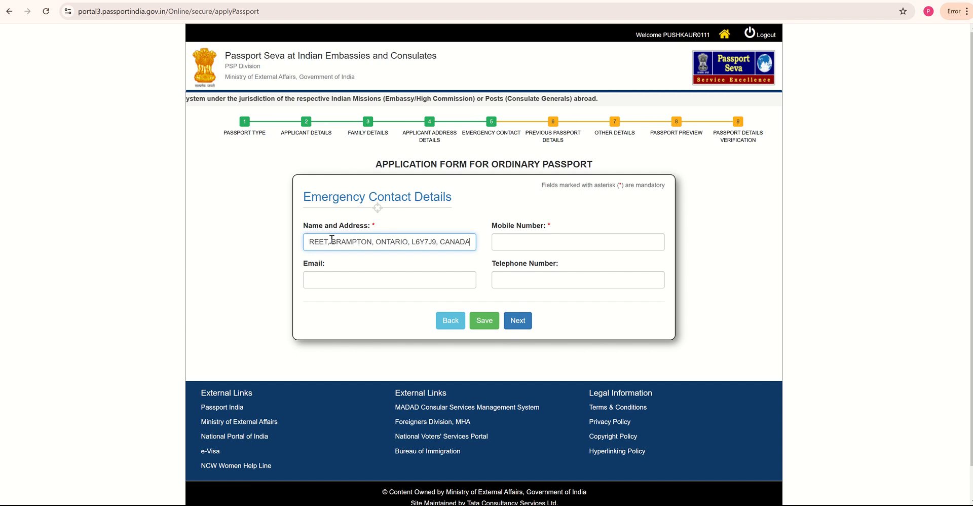
- Add the emergency contact's mobile number and e-mail, then submit the emergency contact details
left_click(533, 247)
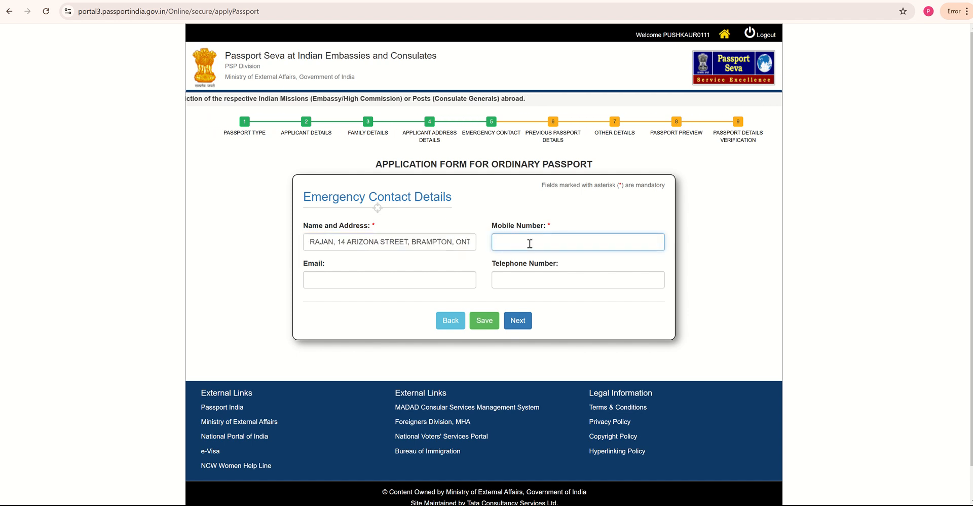
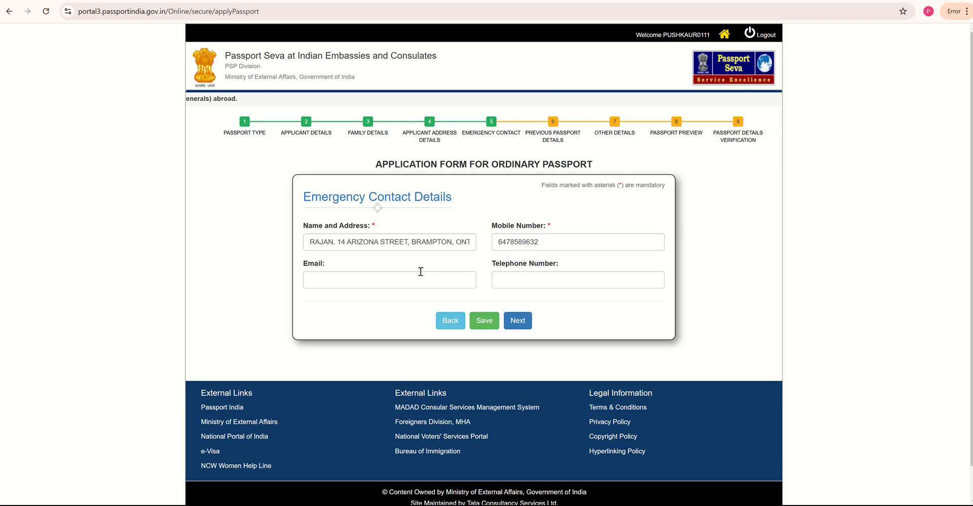
left_click(419, 279)
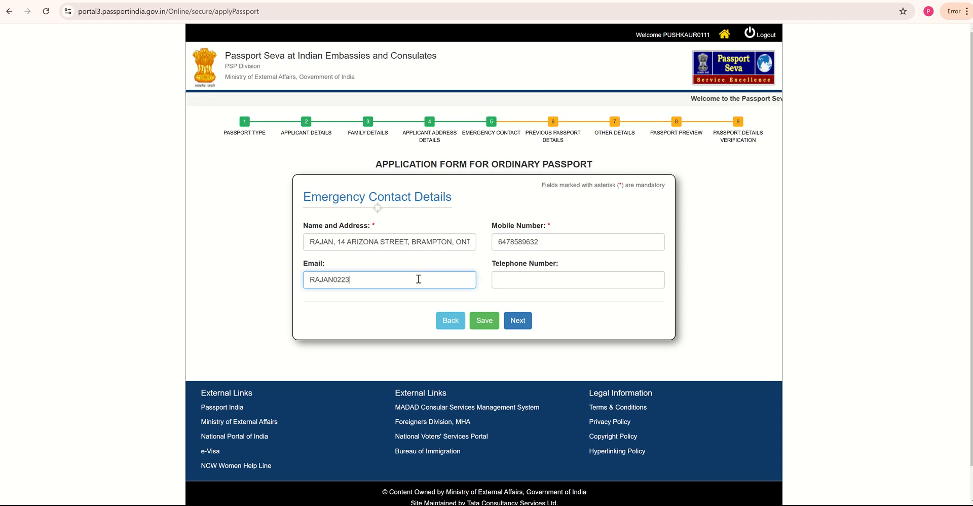
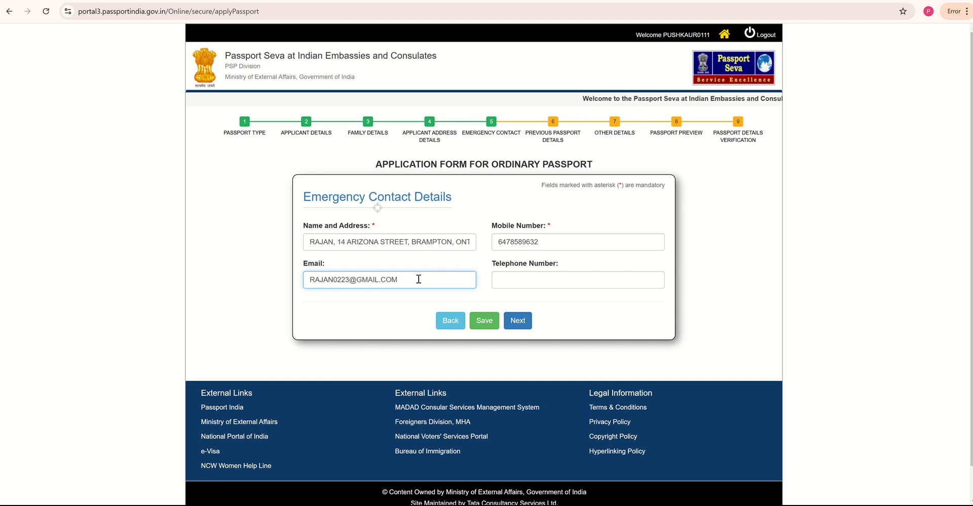
left_click(517, 323)
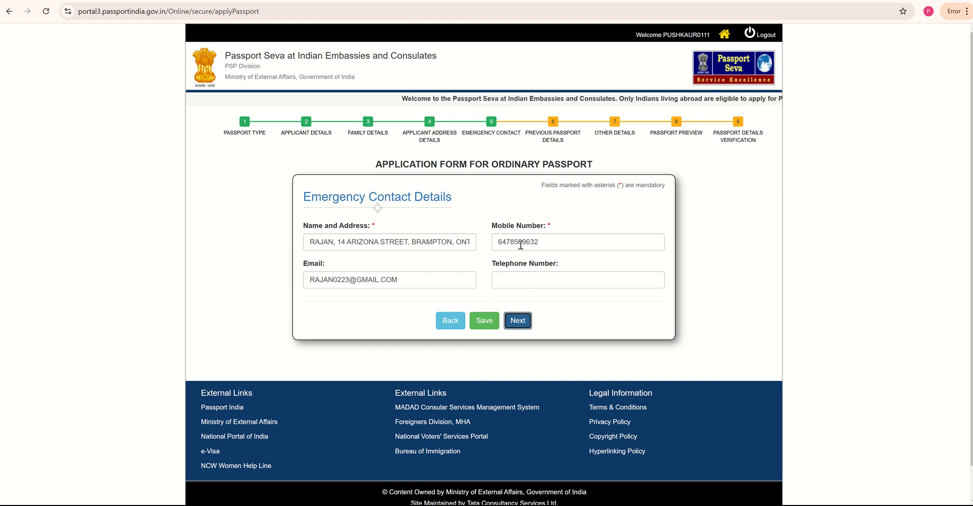
left_click(516, 319)
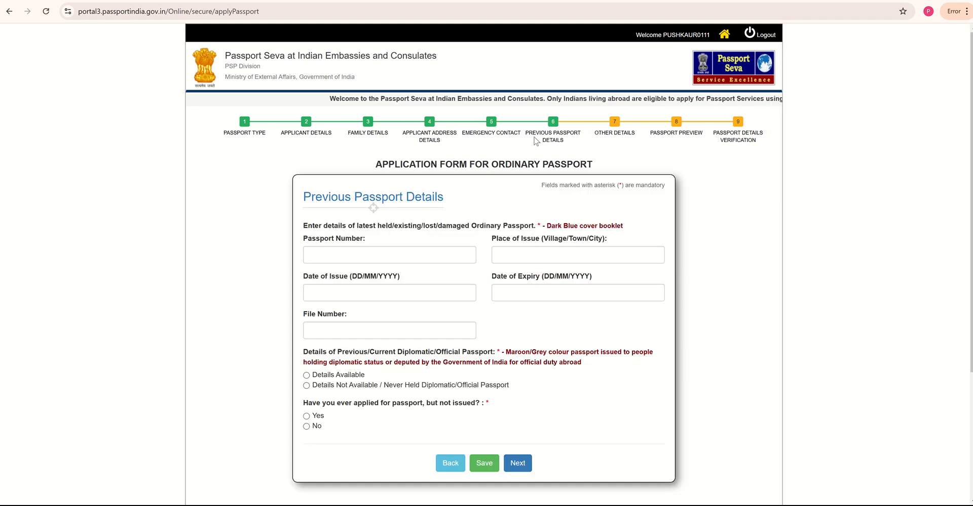
- Enter the old passport number, issue date 04/02/2015, expiry date 04/02/2025, and file number
left_click(407, 251)
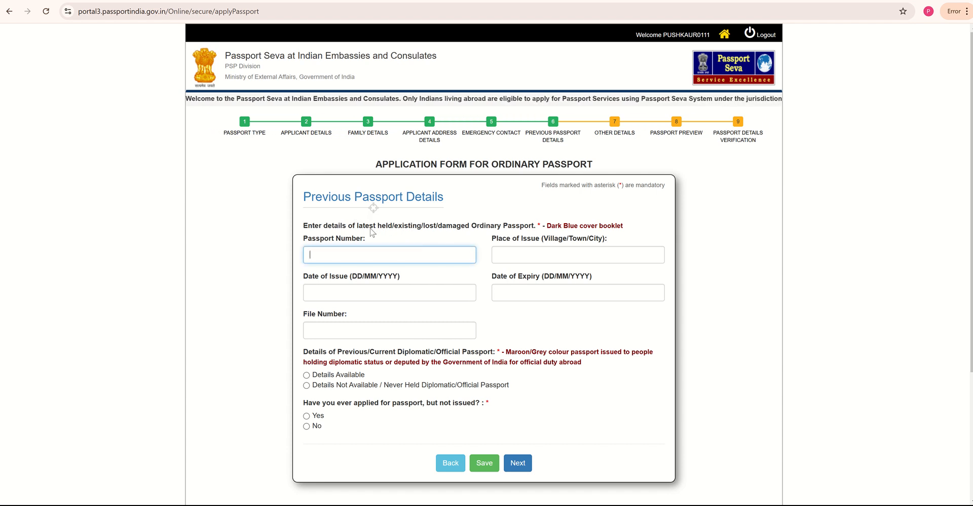
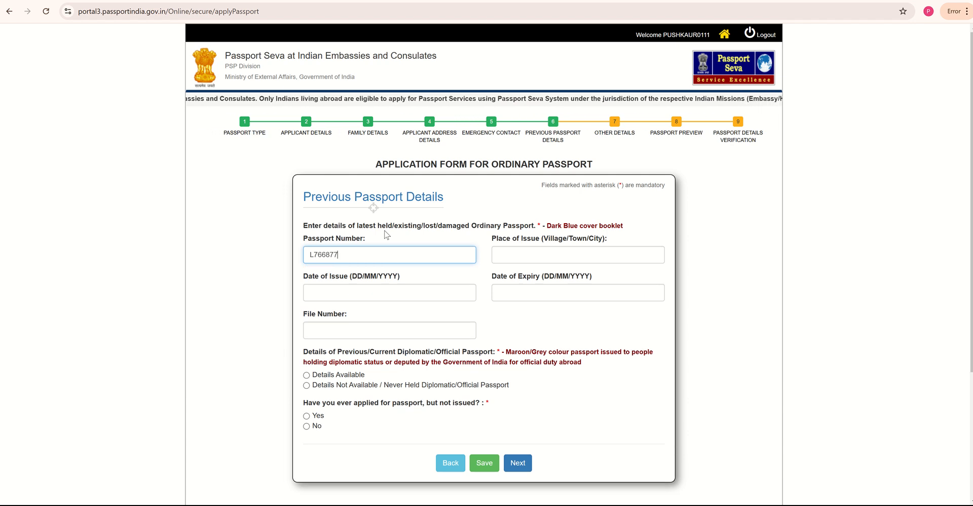
left_click(533, 259)
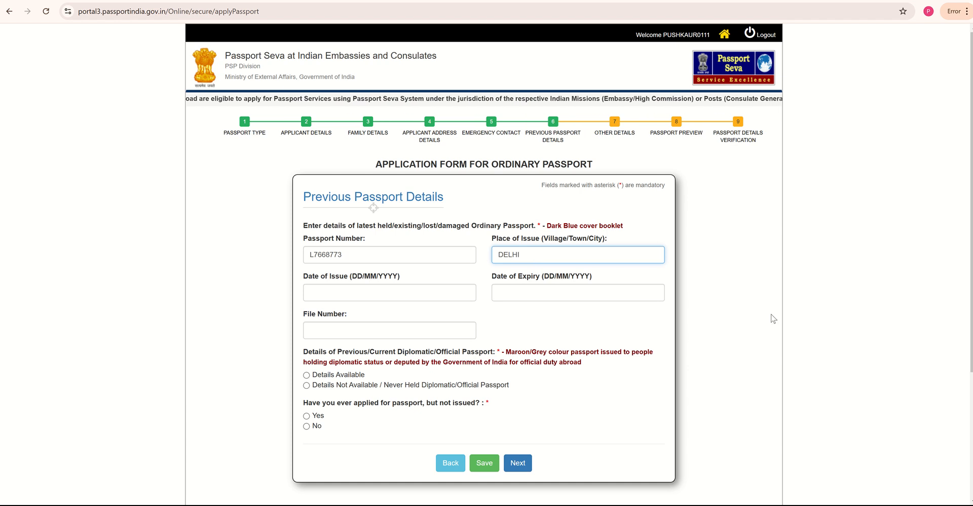
left_click(473, 295)
left_click(338, 347)
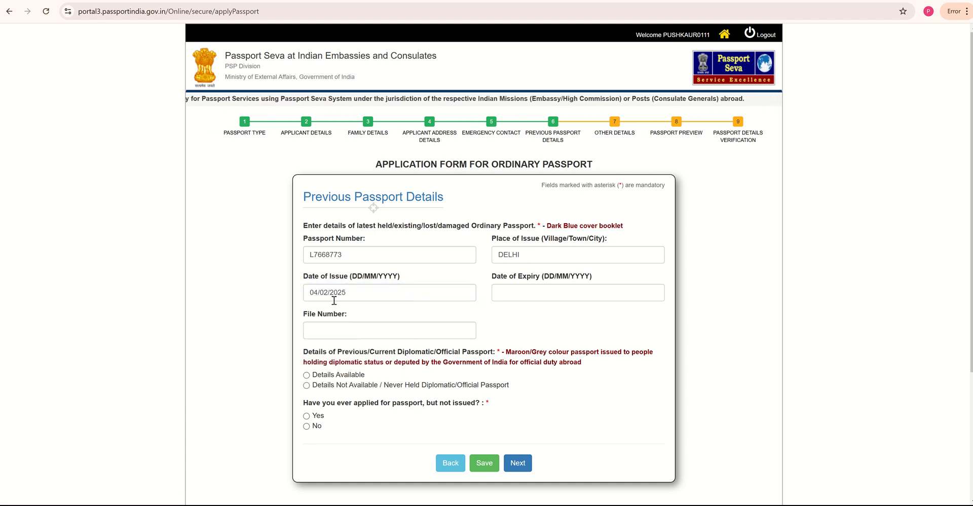
double_click(352, 293)
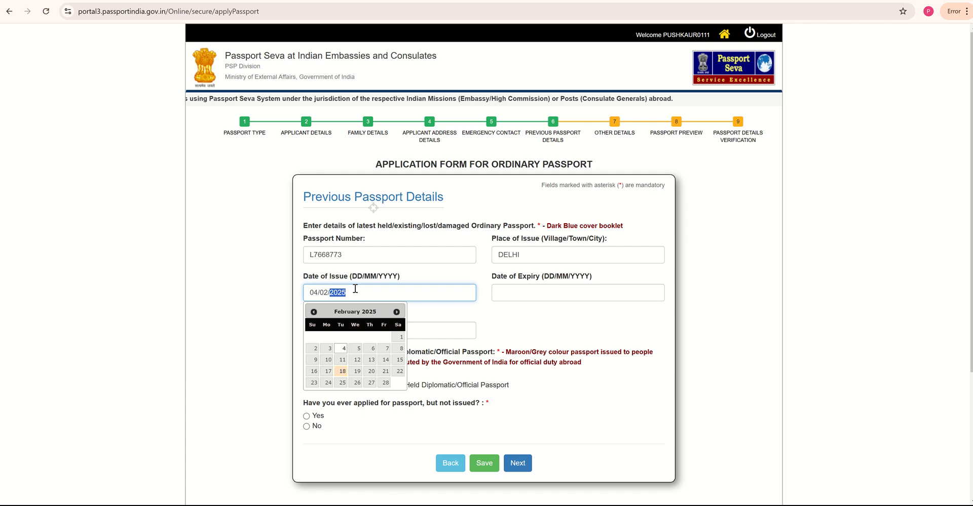
type("202")
type("15")
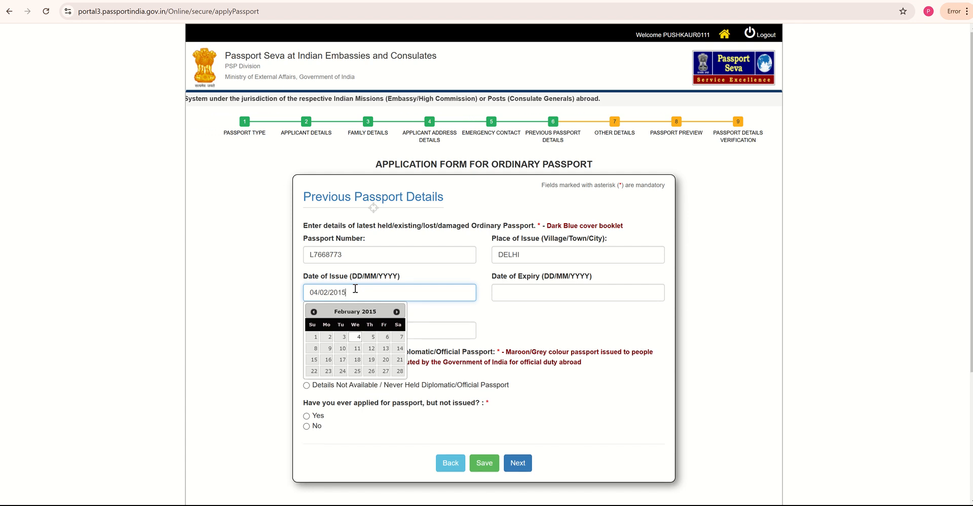
left_click(583, 292)
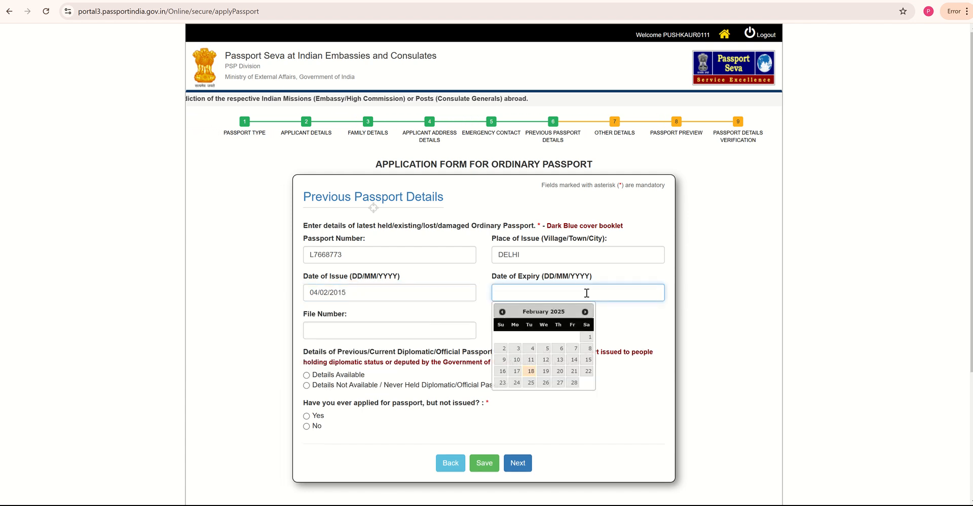
type("04/02/")
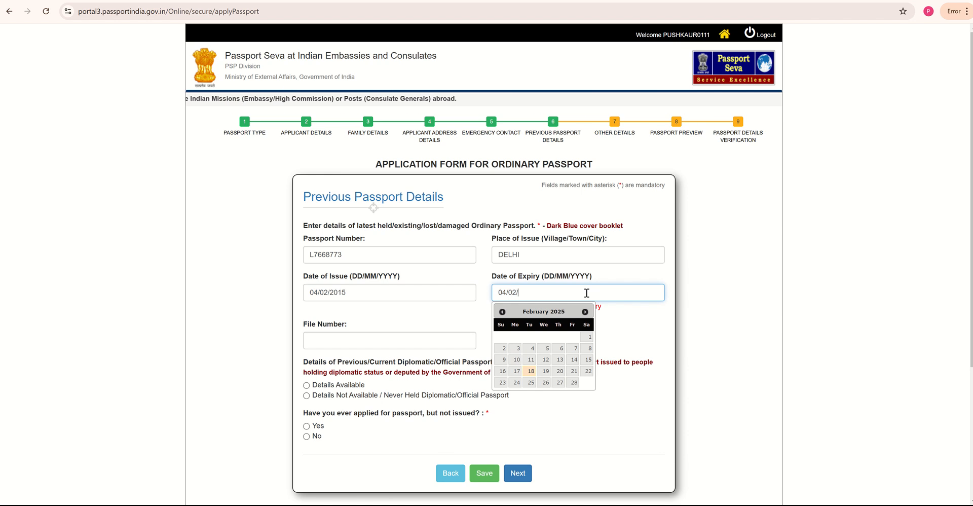
type("2025")
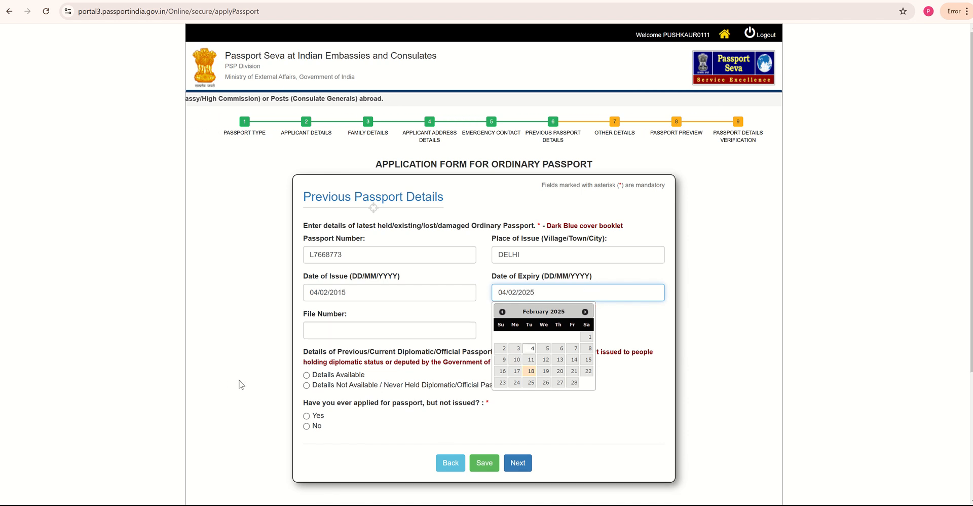
left_click(377, 326)
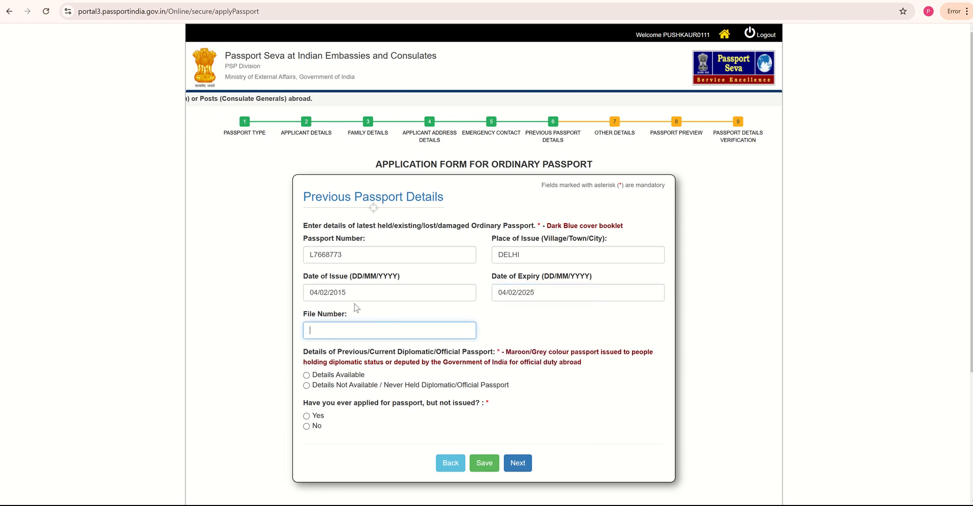
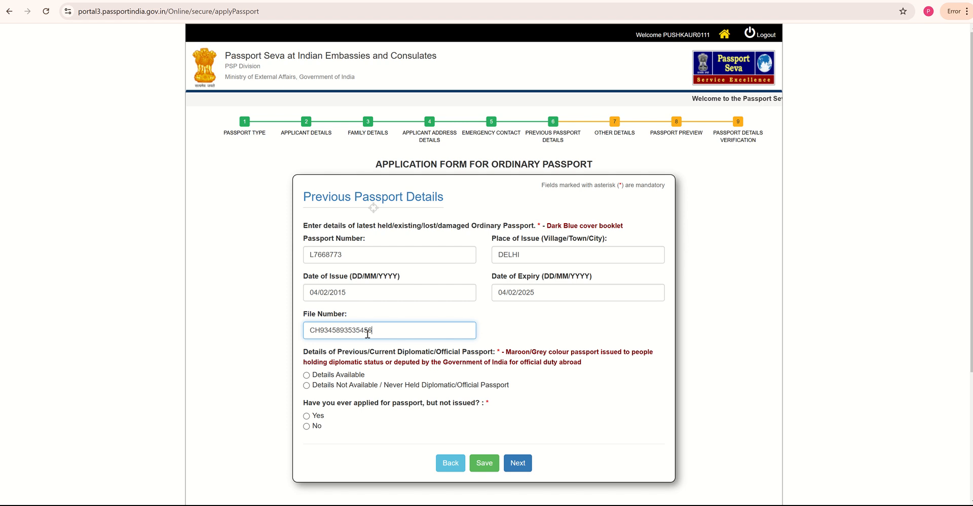
- Mark diplomatic passport details Not Available, answer No to applied-but-not-issued, and continue
left_click(364, 373)
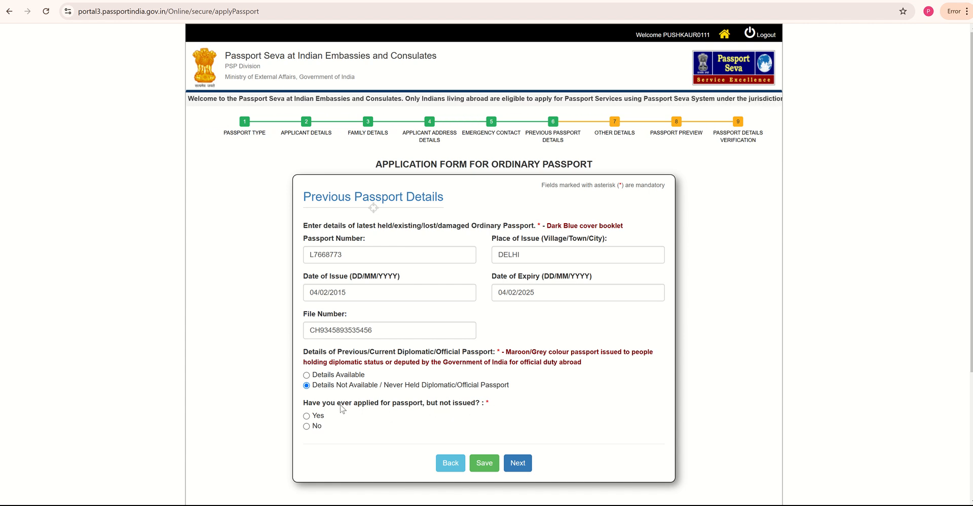
left_click(306, 427)
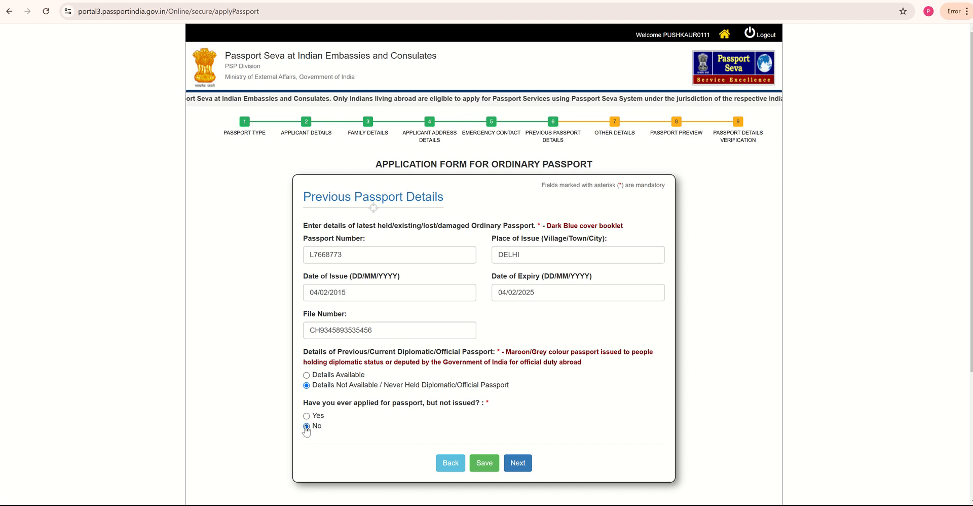
left_click(518, 463)
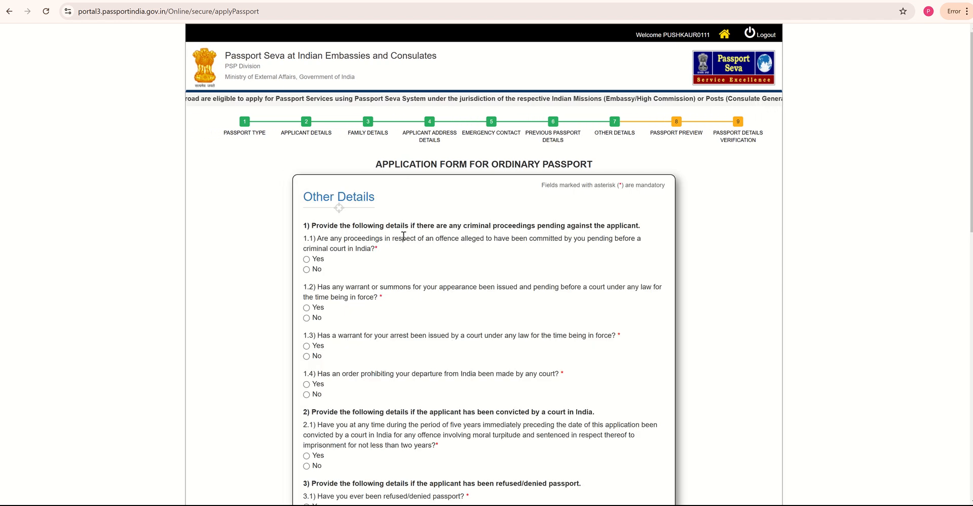
- Answer No to Other Details questions 1.1 through 3.2
scroll(412, 234, "down", 1)
scroll(413, 237, "down", 1)
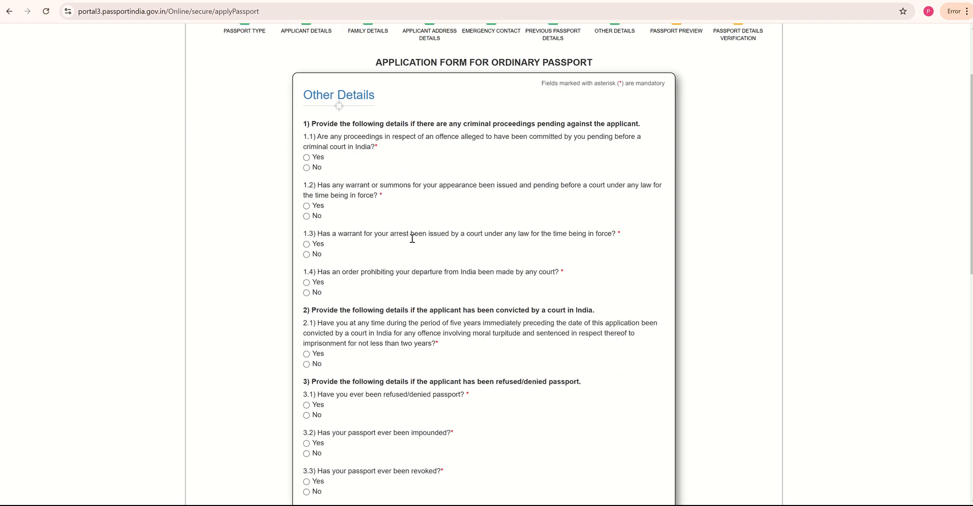
left_click(307, 169)
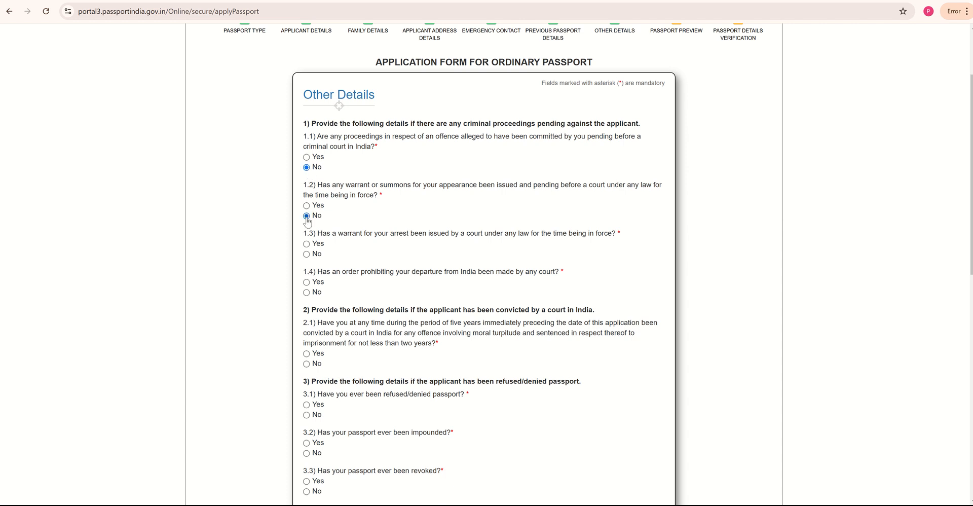
left_click(307, 254)
left_click(307, 292)
scroll(375, 324, "down", 2)
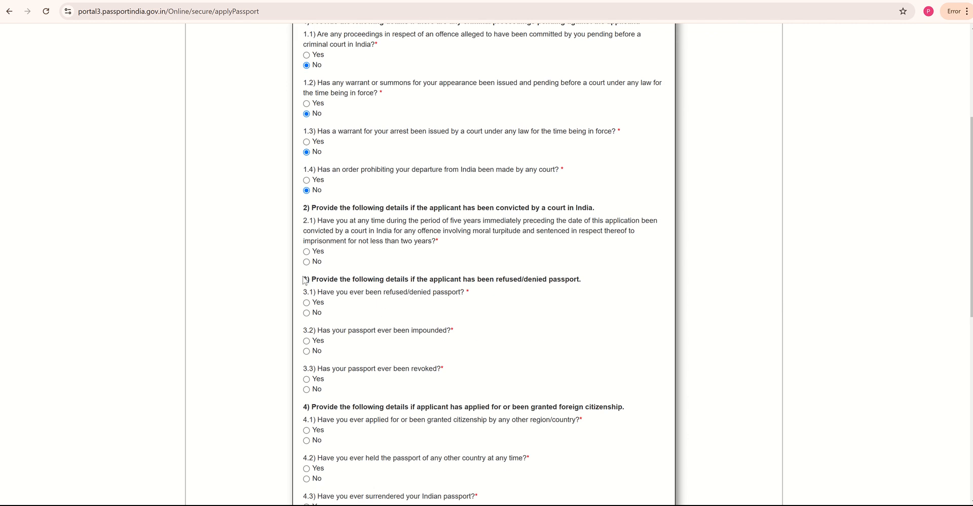
left_click(307, 262)
left_click(306, 313)
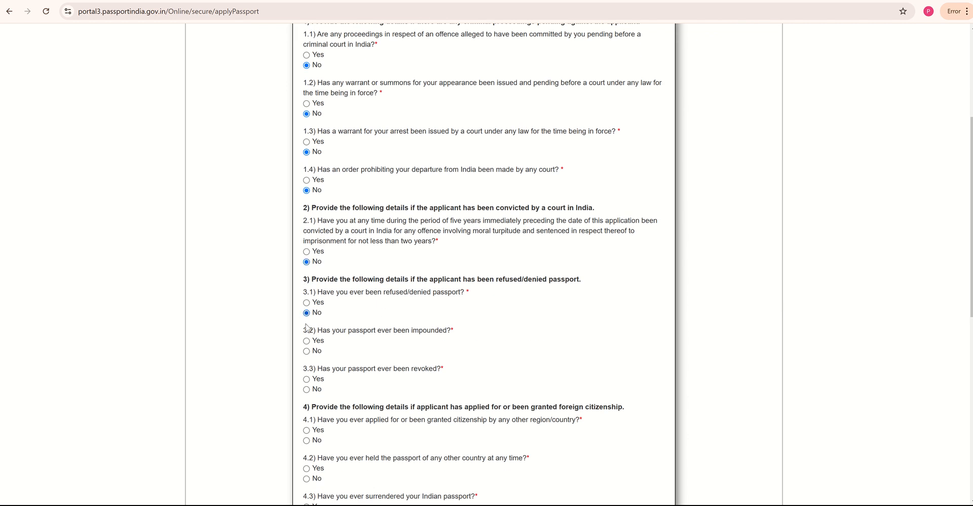
left_click(307, 352)
scroll(307, 355, "down", 2)
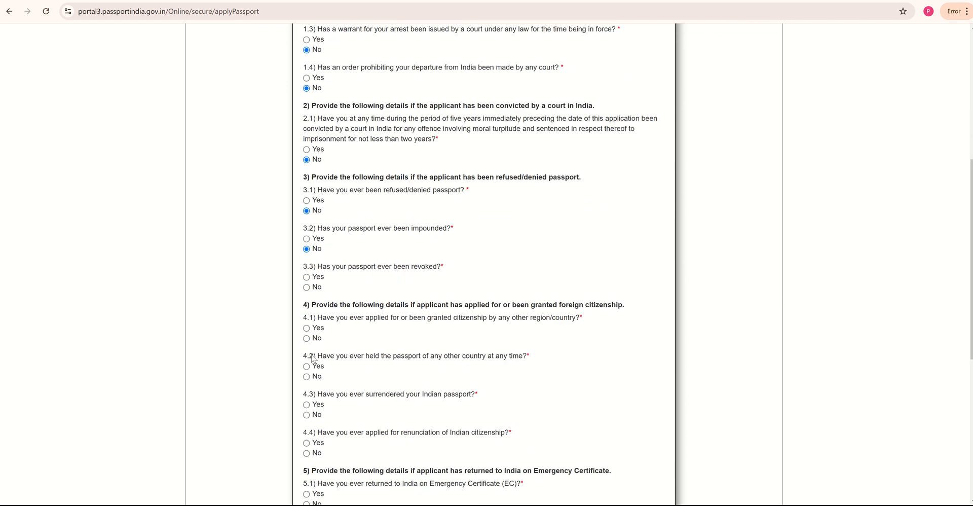
- Answer No to questions 3.3 through 5.3 and submit to reach the preview
left_click(307, 287)
scroll(332, 344, "down", 2)
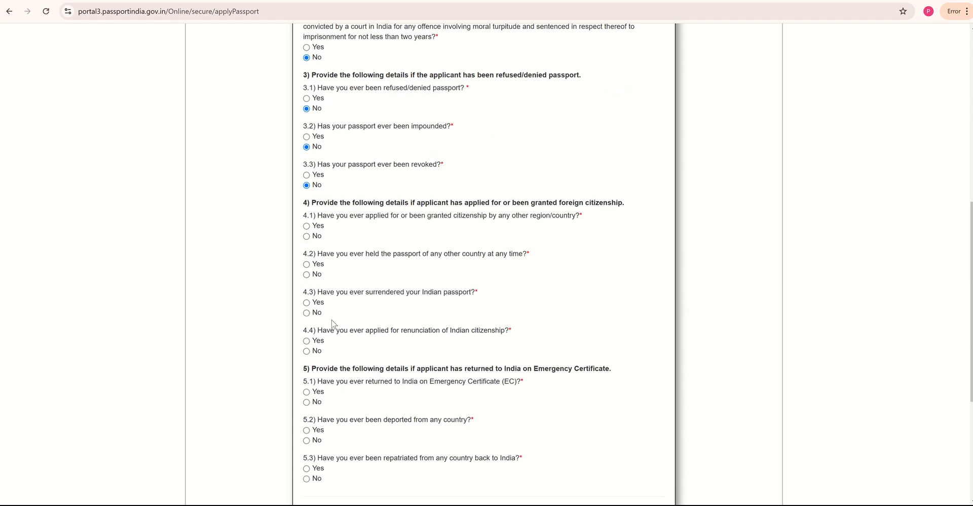
left_click(306, 236)
left_click(307, 274)
left_click(307, 350)
scroll(369, 354, "down", 3)
left_click(307, 249)
left_click(307, 287)
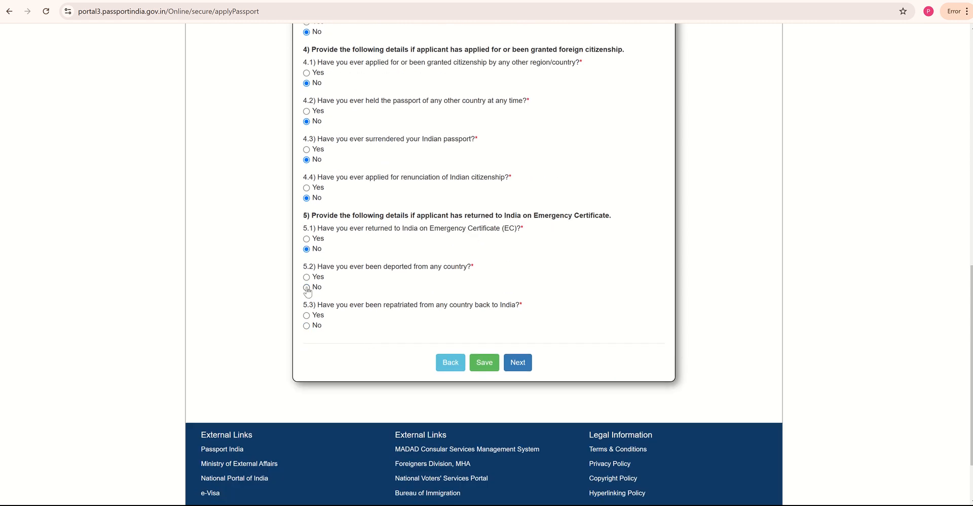
left_click(307, 325)
scroll(423, 261, "up", 5)
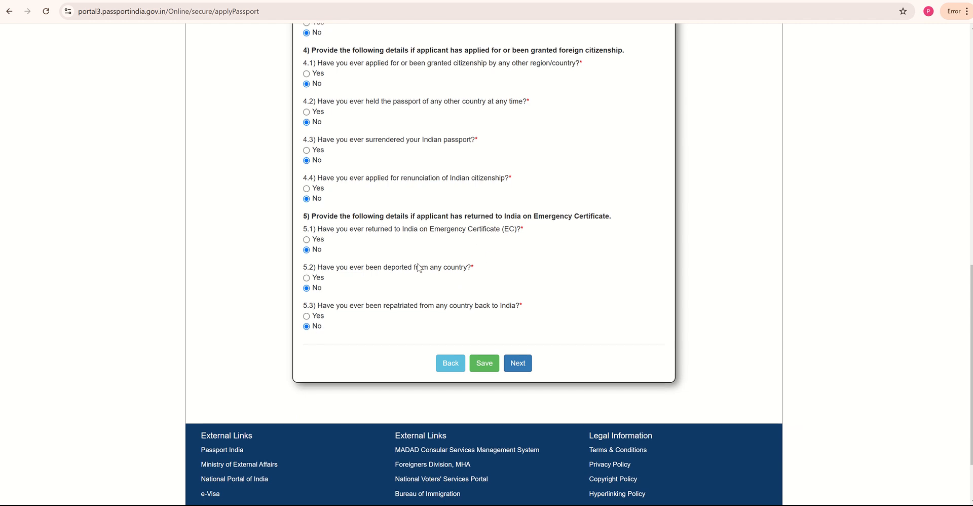
scroll(423, 261, "up", 6)
scroll(421, 261, "down", 12)
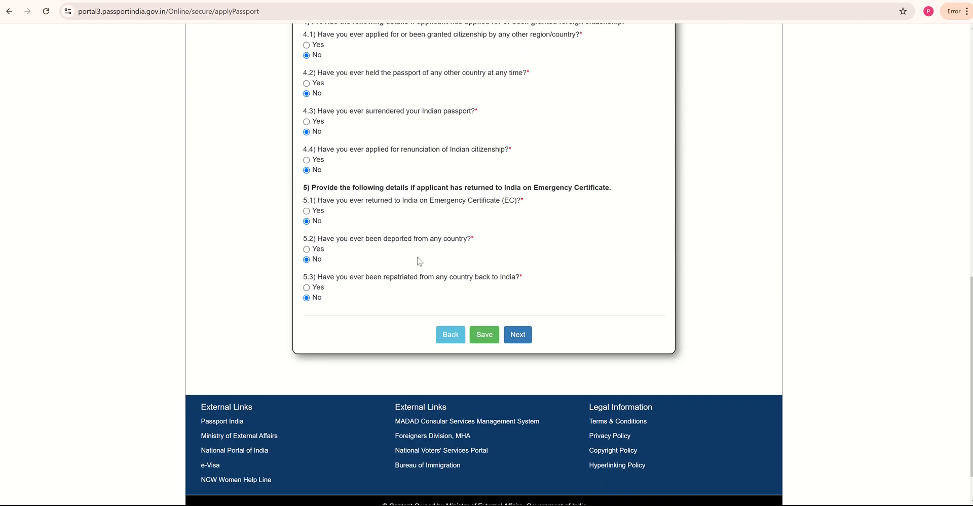
left_click(527, 289)
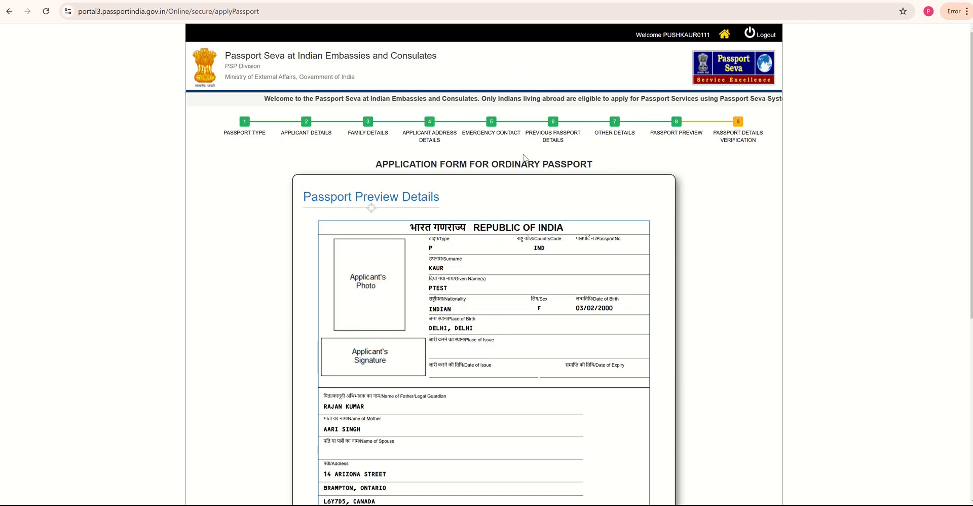
- Accept the Passport Preview Details and confirm them as correct in the CAUTION dialog
scroll(453, 209, "down", 3)
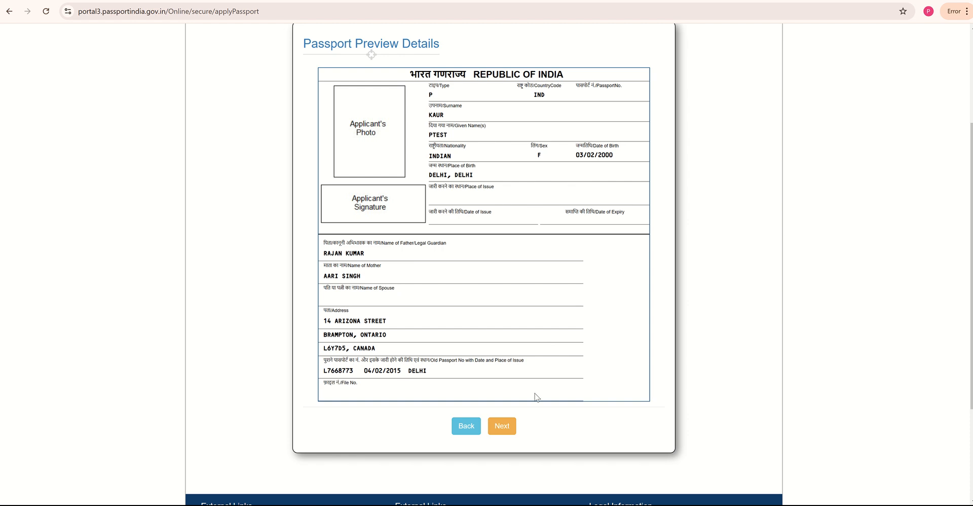
left_click(506, 431)
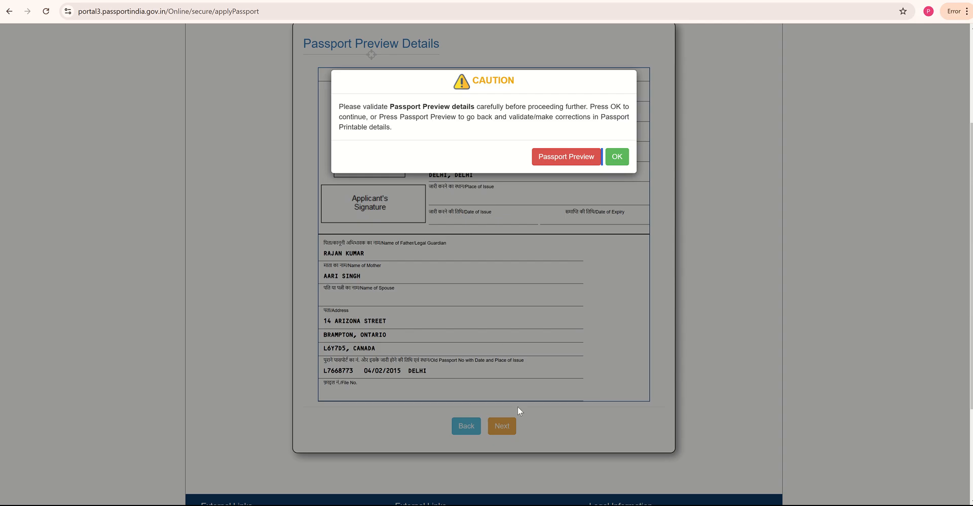
left_click(616, 156)
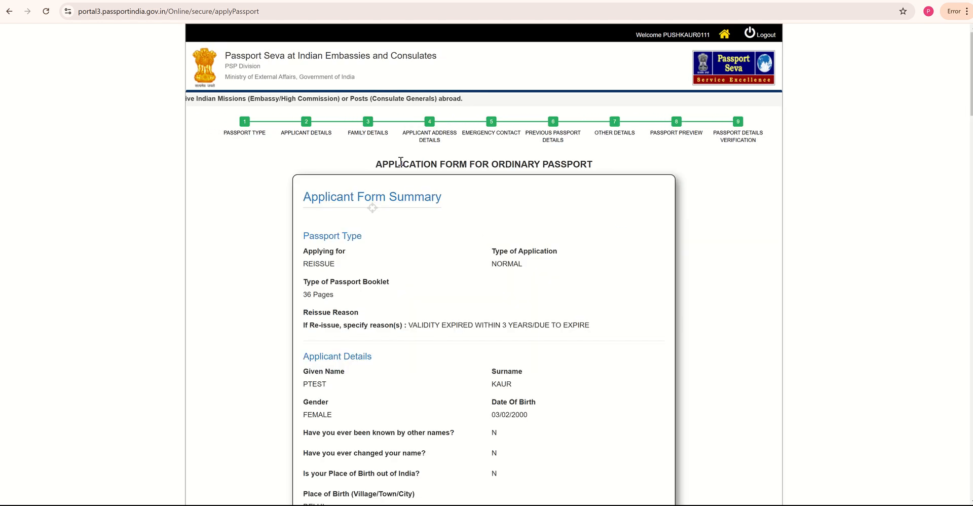
scroll(525, 205, "down", 4)
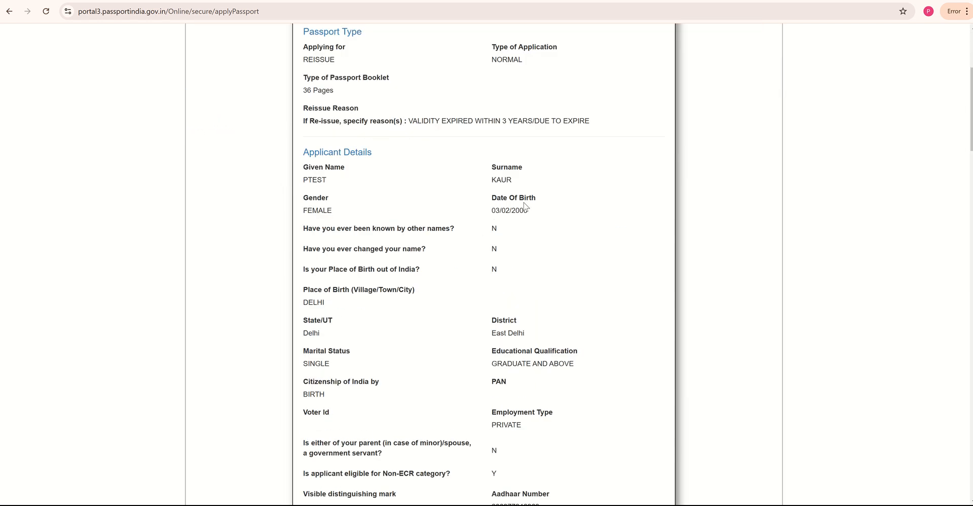
scroll(525, 205, "down", 1)
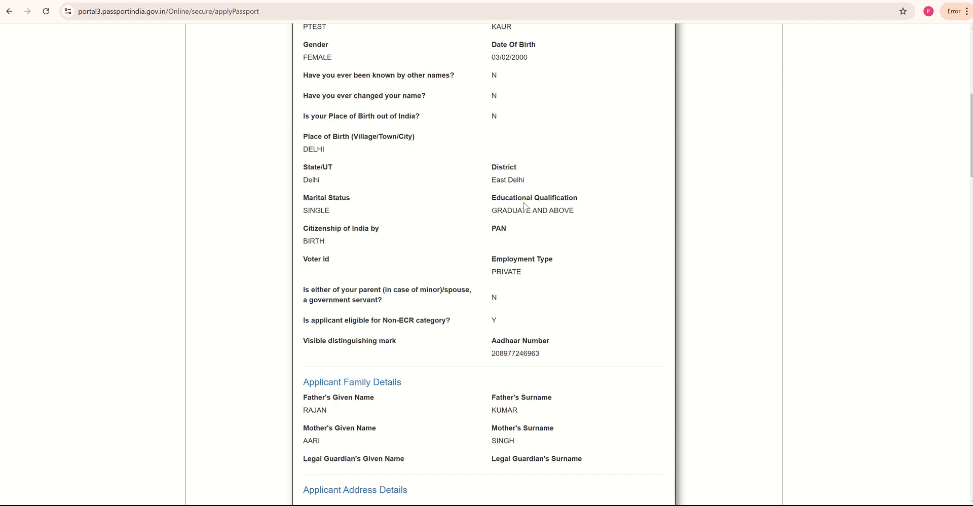
scroll(524, 205, "up", 4)
scroll(550, 155, "down", 2)
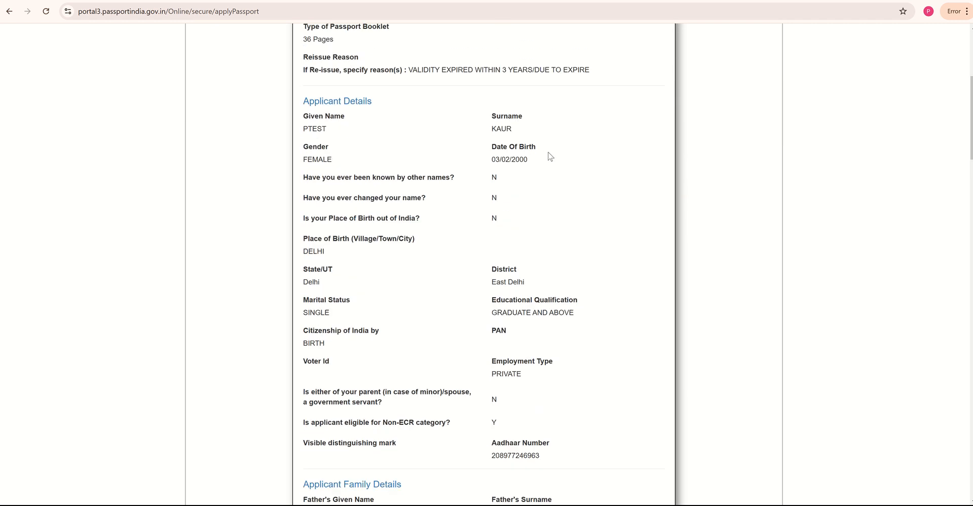
scroll(550, 156, "down", 4)
scroll(550, 159, "down", 2)
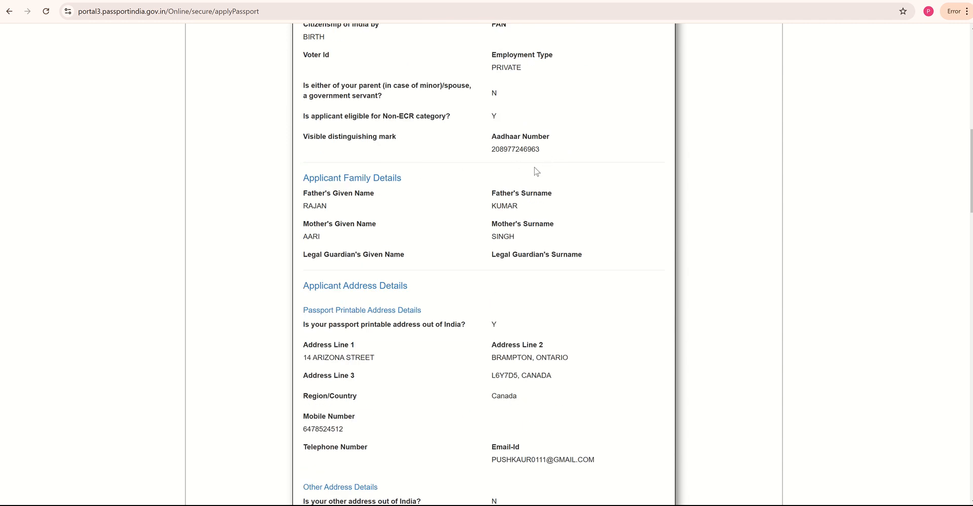
scroll(539, 173, "down", 1)
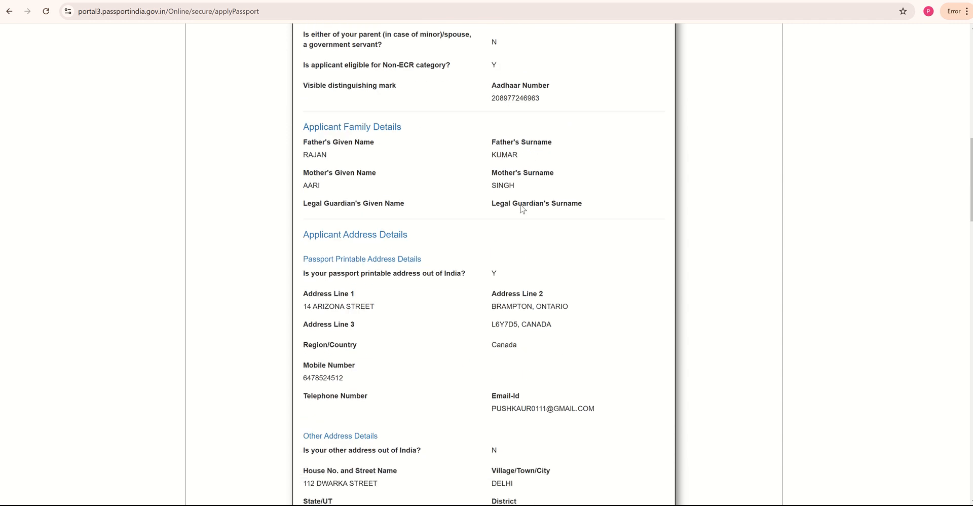
scroll(525, 209, "down", 4)
scroll(529, 207, "down", 3)
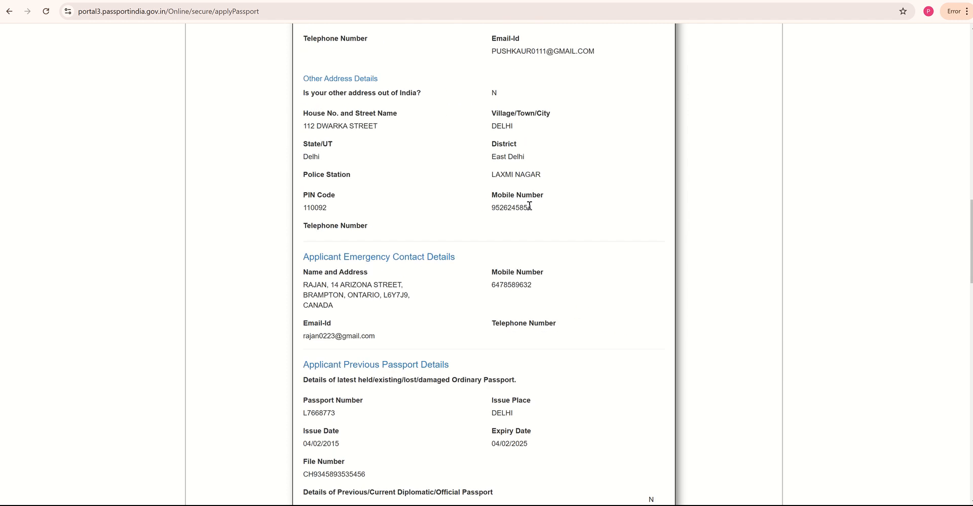
scroll(524, 209, "down", 13)
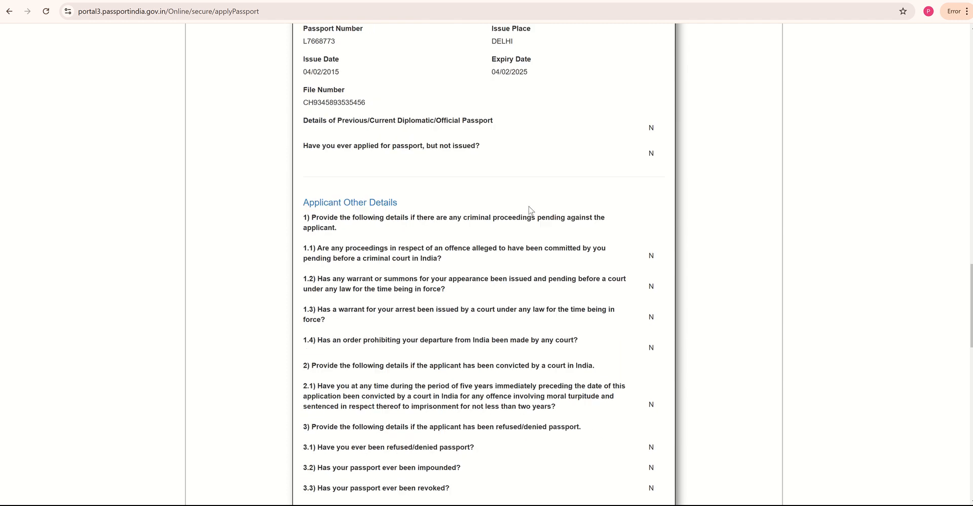
scroll(529, 209, "down", 11)
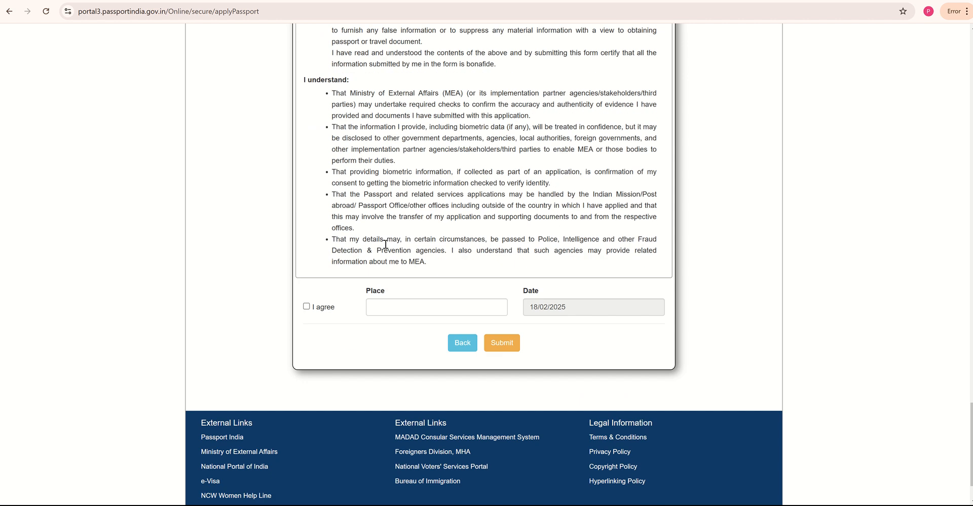
- Agree to the declaration with place BRAMPTON and date 18/02/2025, then go to the embassy tab
left_click(314, 305)
left_click(432, 304)
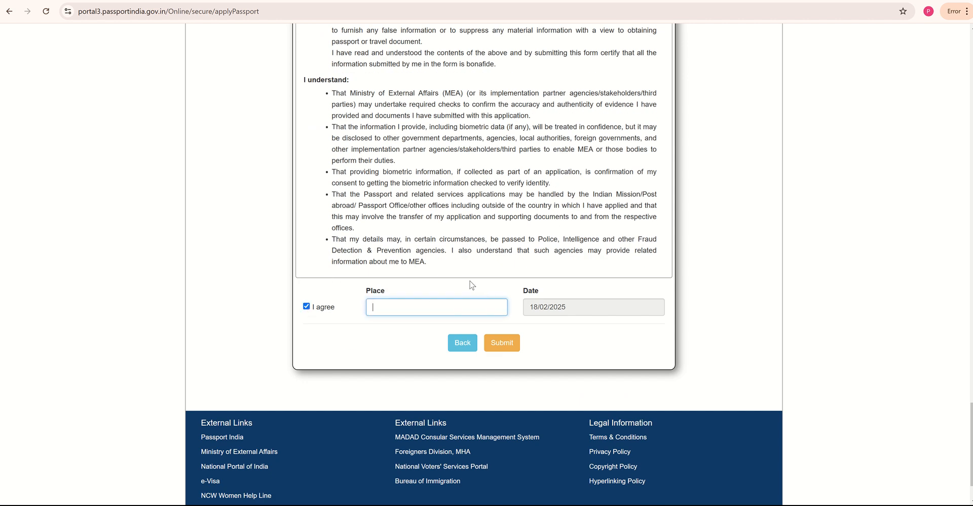
type("BRAMPTON")
left_click_drag(539, 308, 535, 308)
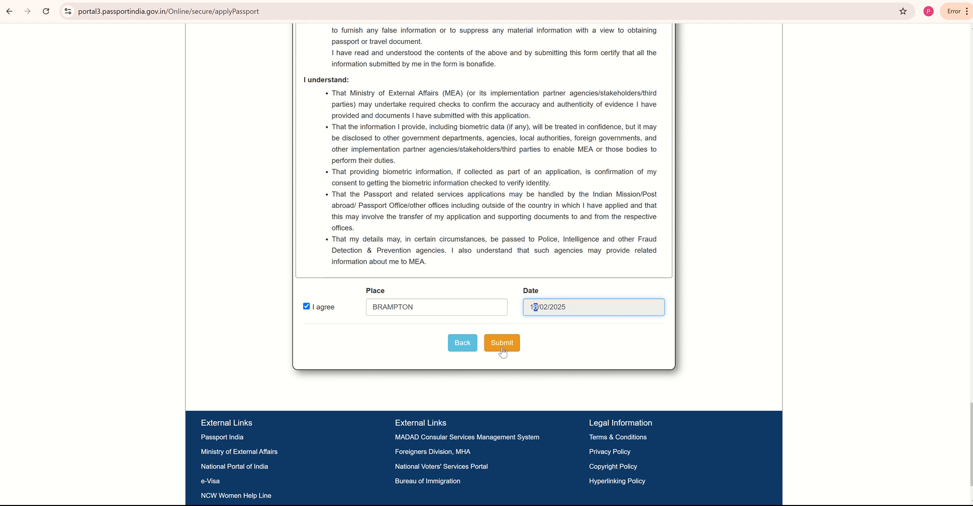
scroll(574, 310, "up", 1)
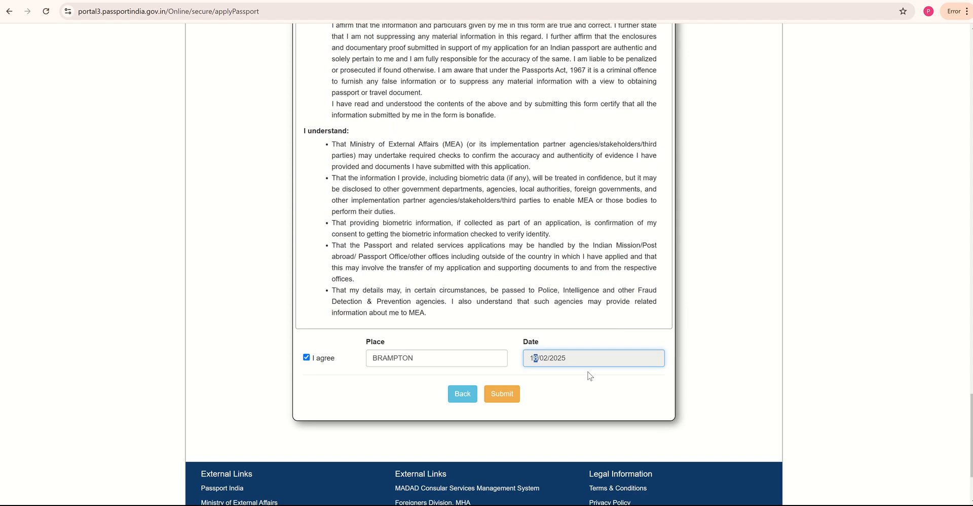
scroll(583, 370, "up", 10)
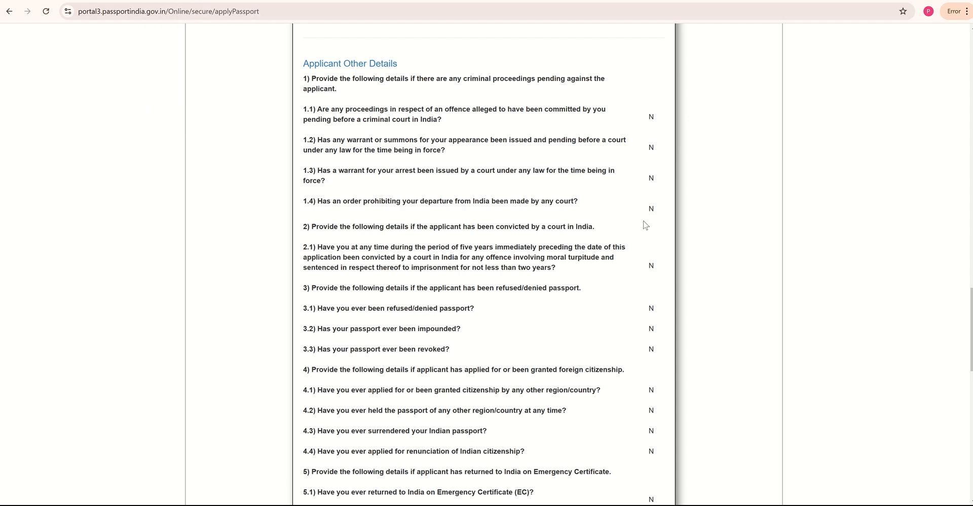
scroll(661, 277, "down", 7)
scroll(661, 284, "down", 7)
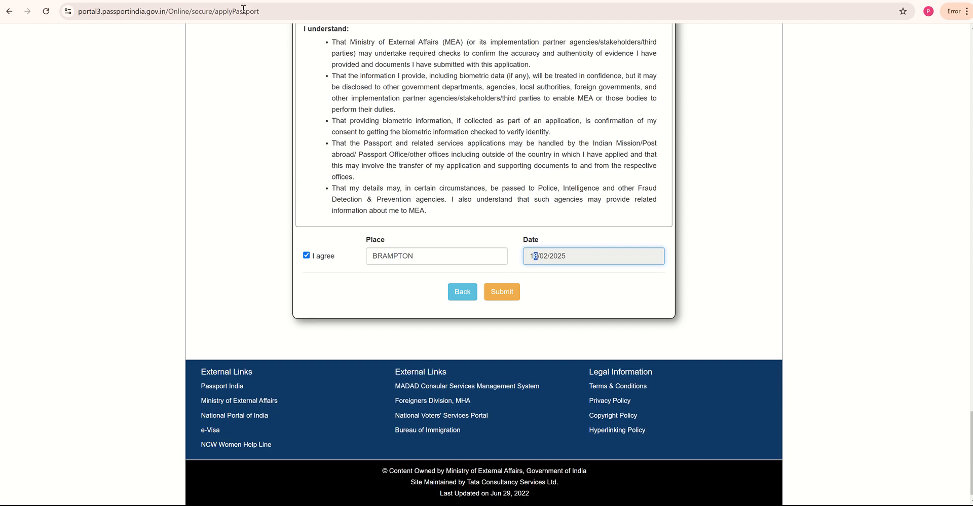
left_click(153, 1)
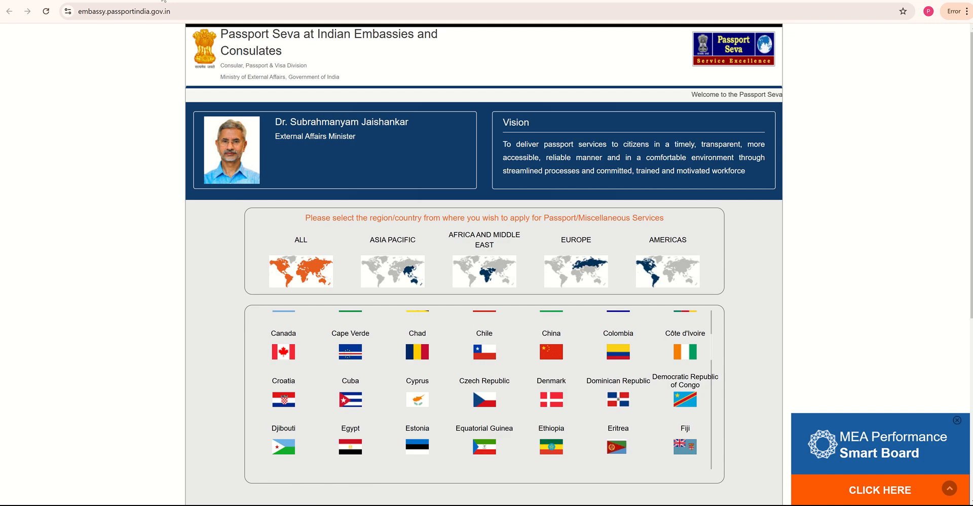
- Compare the re-issue document checklist PDF with the application, then return to the BLS renewal page
left_click(292, 1)
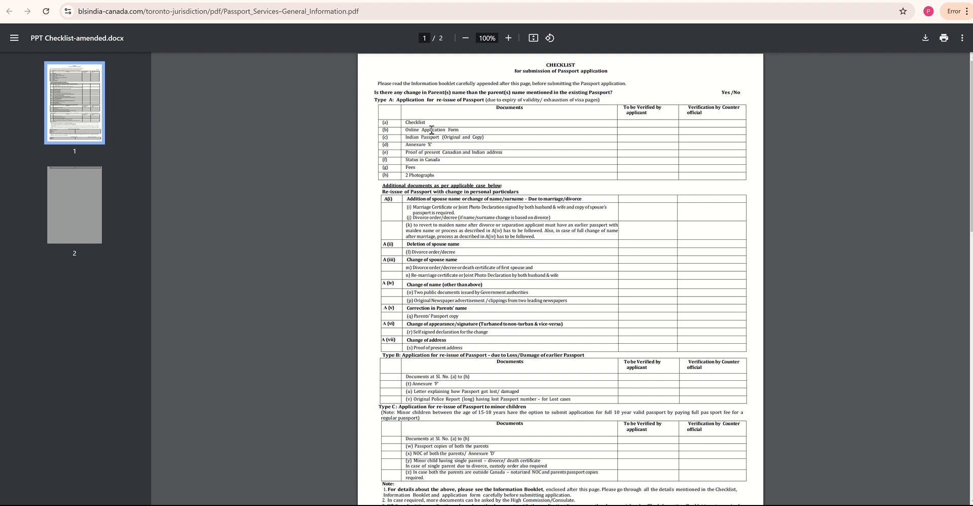
left_click(271, 1)
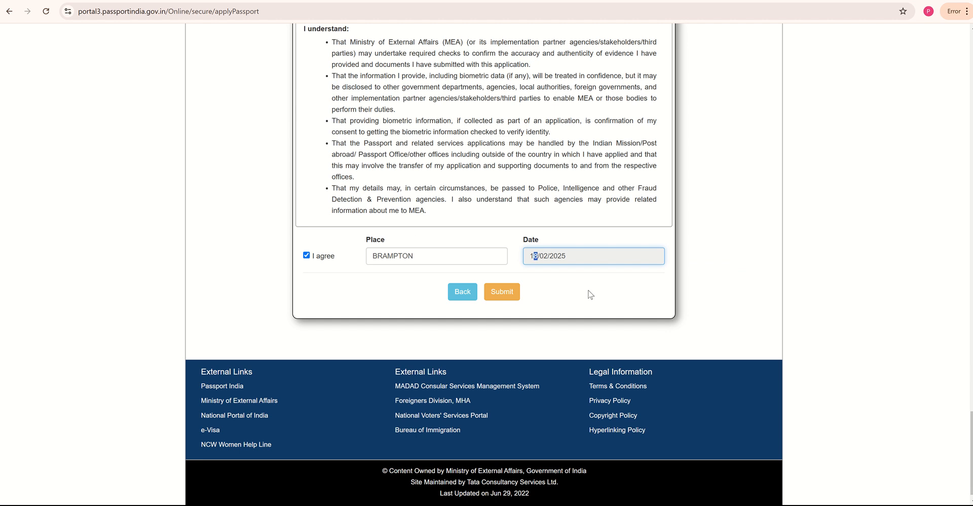
left_click(364, 1)
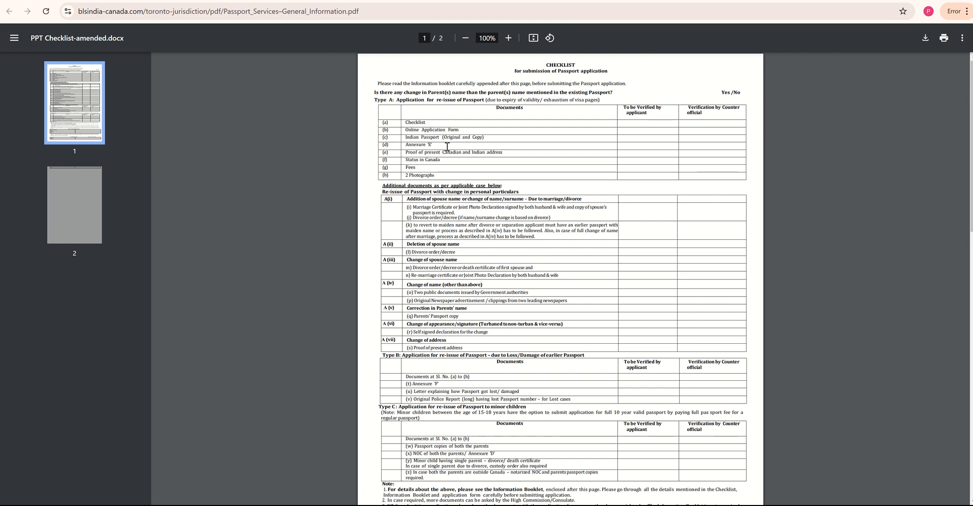
left_click(385, 2)
left_click(395, 2)
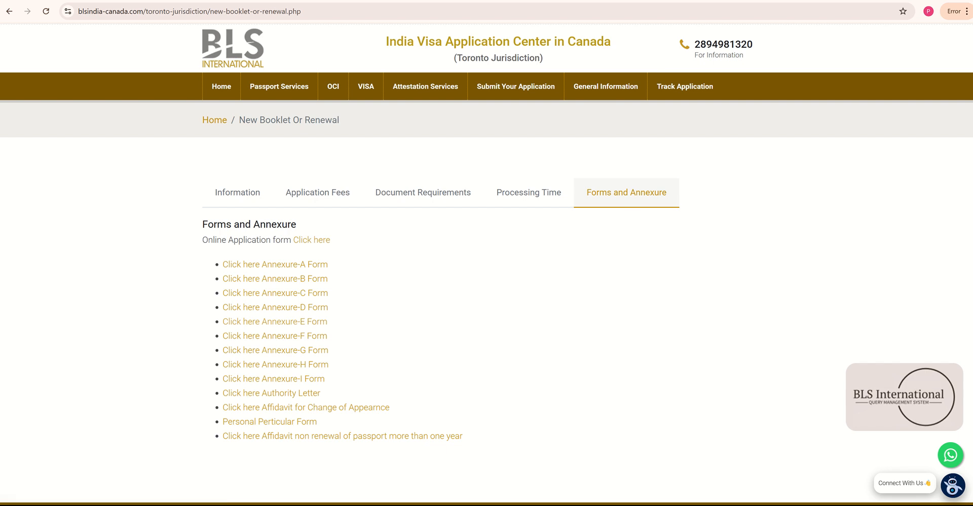
- View the Annexure-E specimen declaration form, then return to the PPT Checklist PDF
left_click(275, 321)
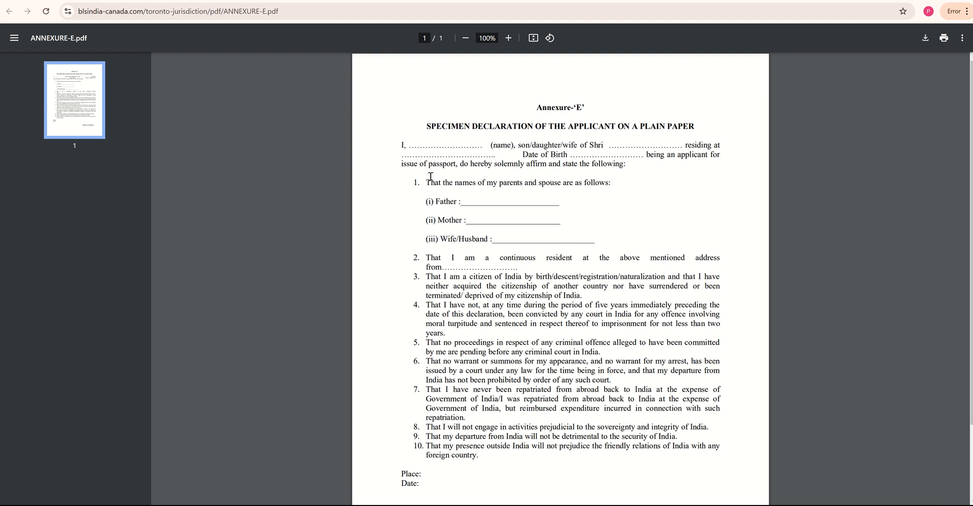
mouse_move(452, 1)
left_click(324, 1)
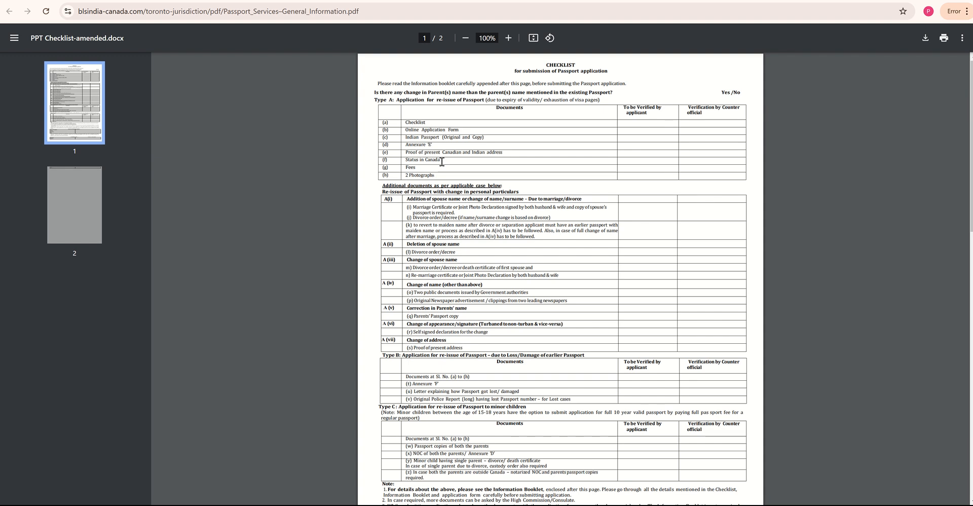
mouse_move(442, 161)
left_mouse_down()
mouse_move(406, 160)
mouse_move(410, 171)
mouse_move(437, 175)
left_mouse_up()
left_click(425, 167)
left_click_drag(384, 184, 565, 345)
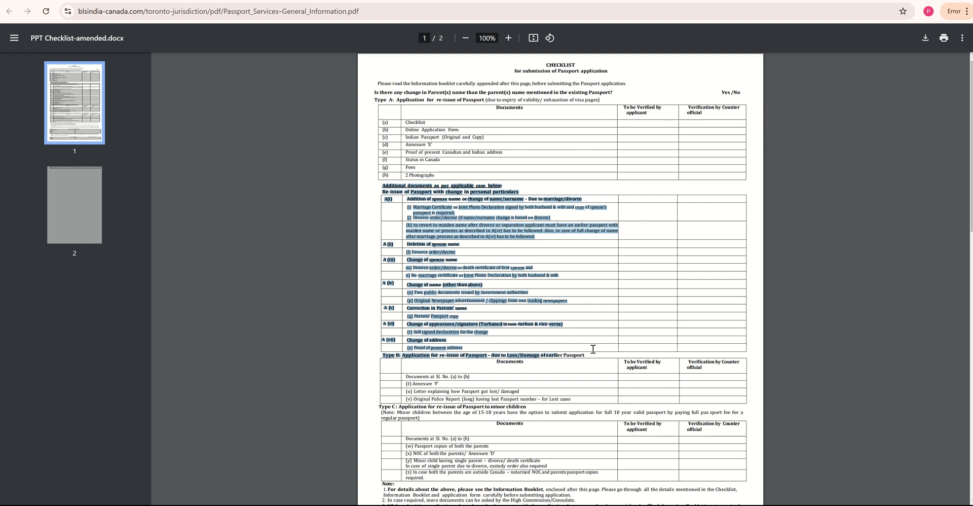
left_click(603, 329)
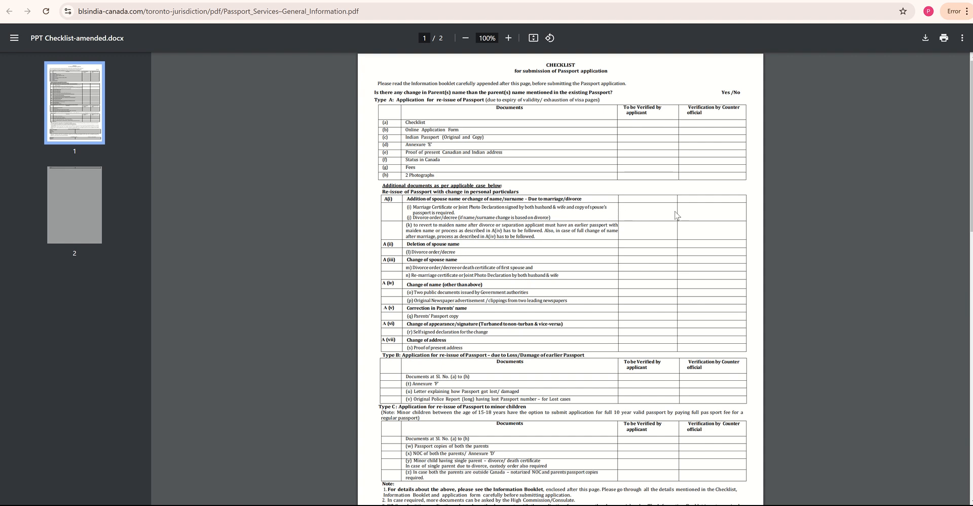
scroll(676, 215, "down", 6)
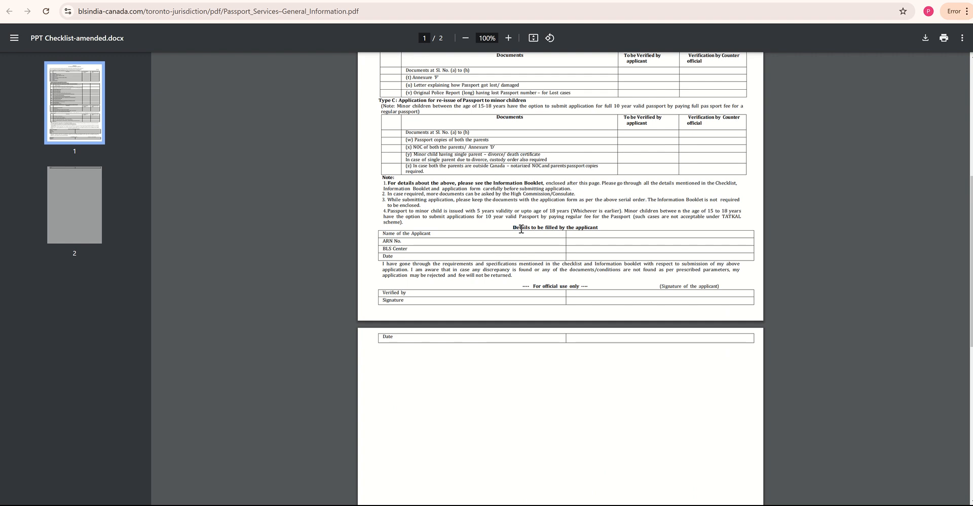
left_click_drag(514, 227, 597, 229)
left_click(523, 230)
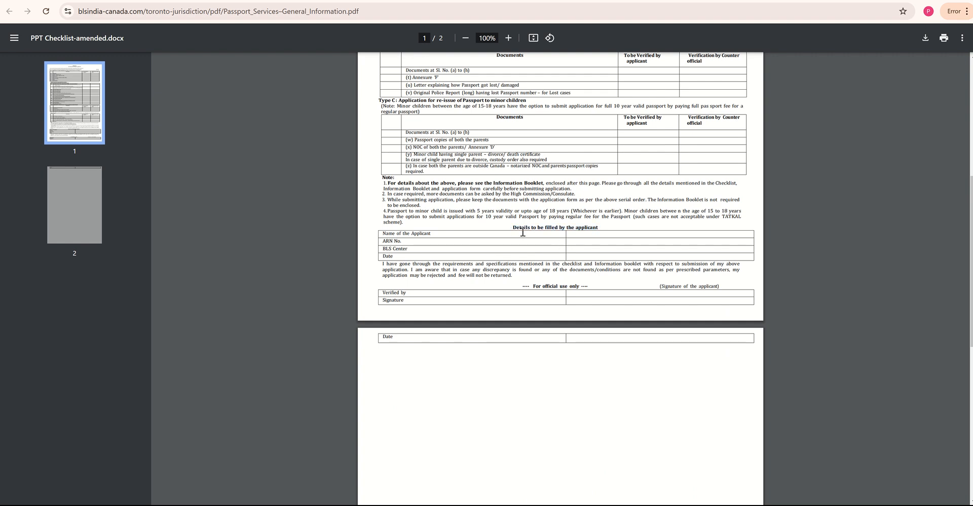
triple_click(381, 241)
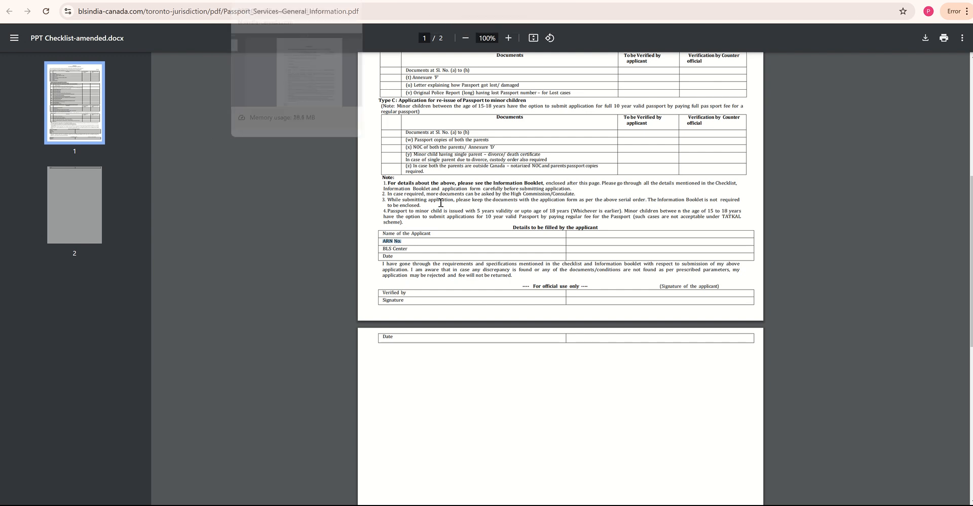
left_click(575, 242)
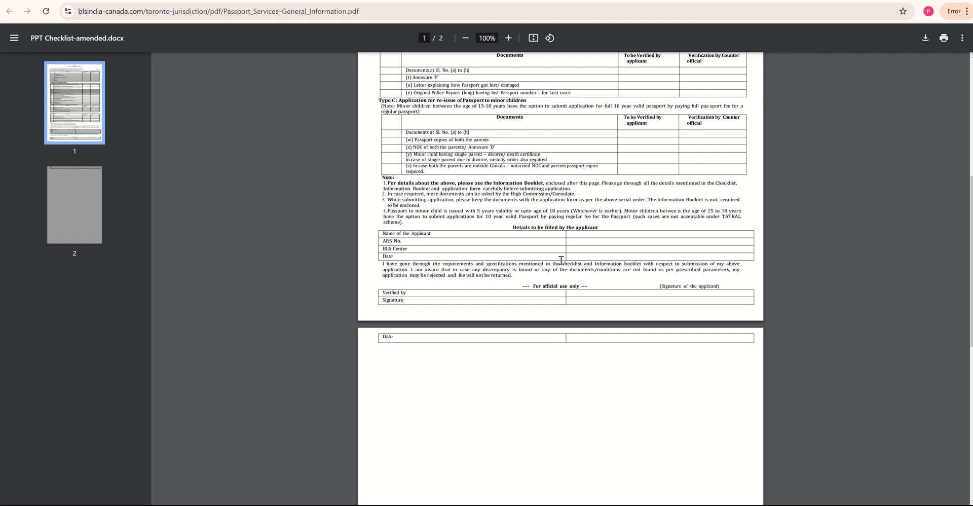
scroll(702, 260, "up", 6)
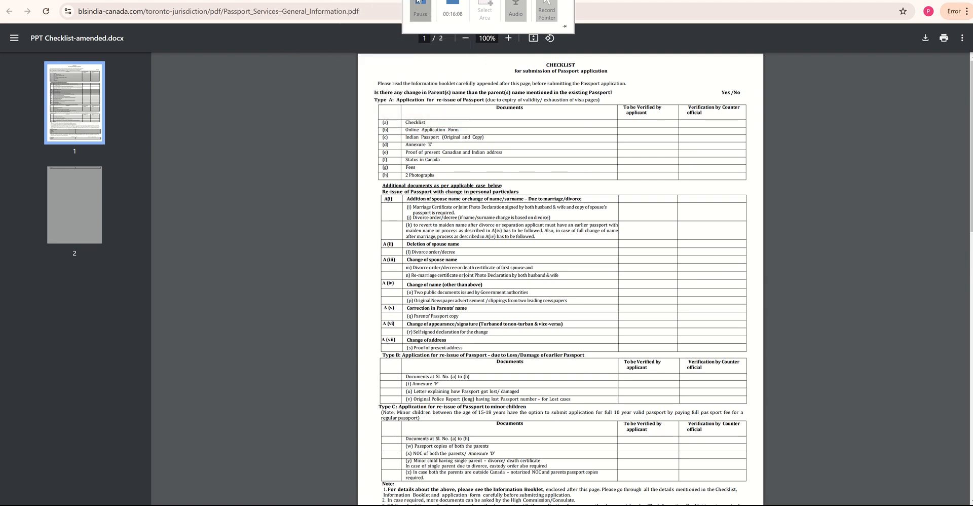
left_click(421, 7)
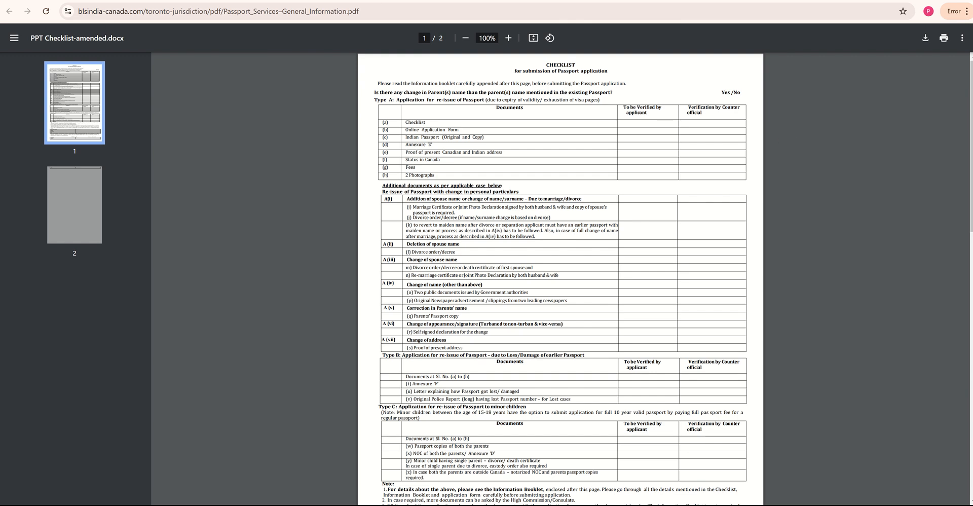
mouse_move(452, 4)
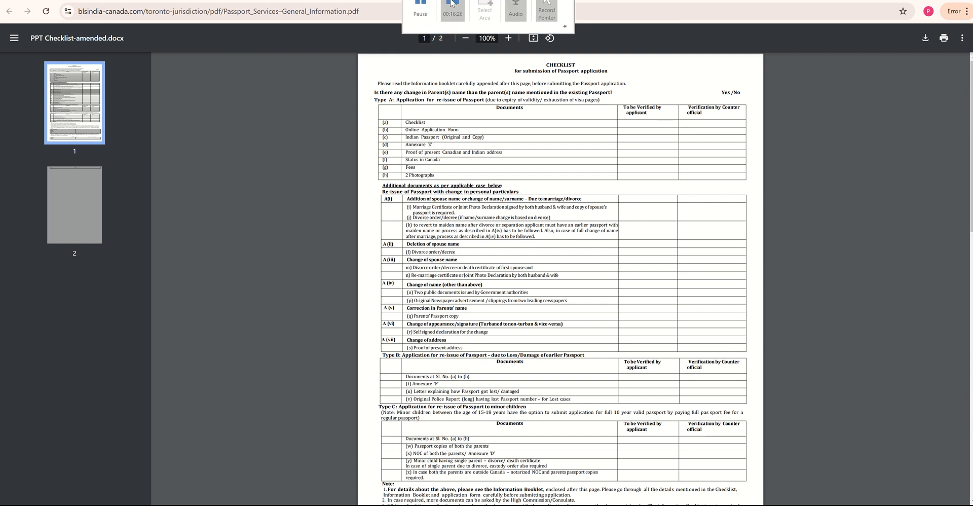